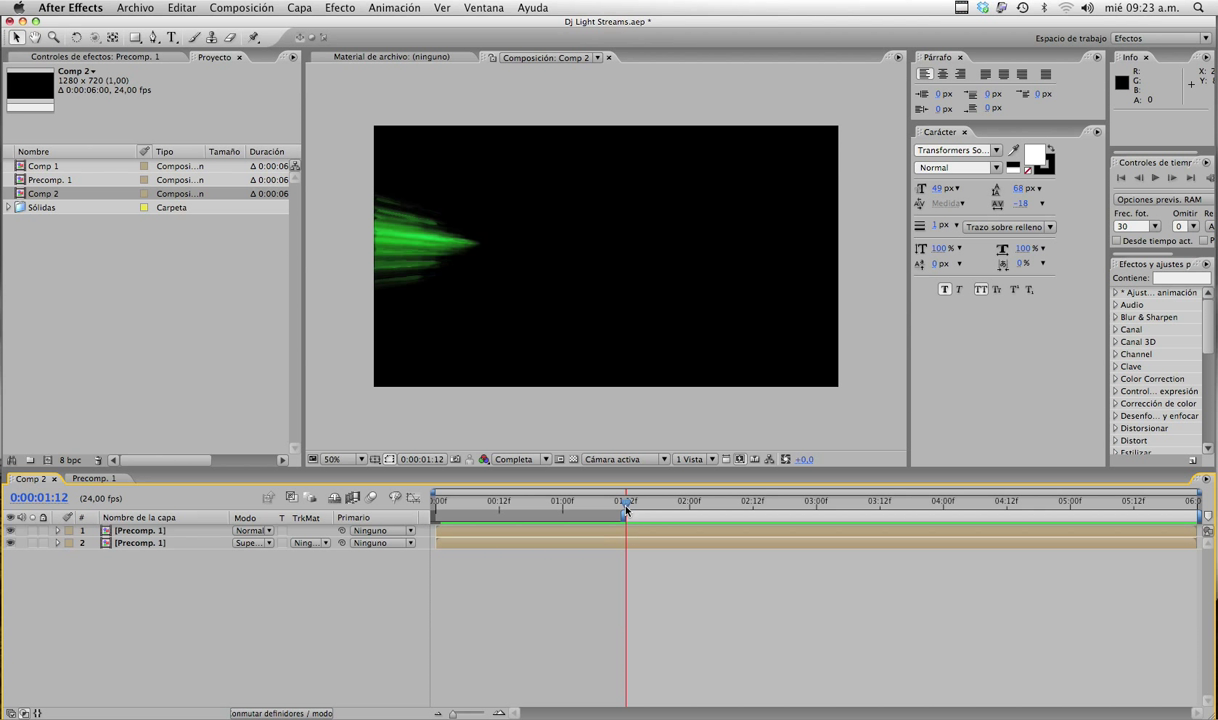
Preview the finished light-streams animation in Comp 2 from 0:00:01:12 and scrub through its later frames
key("KP_0")
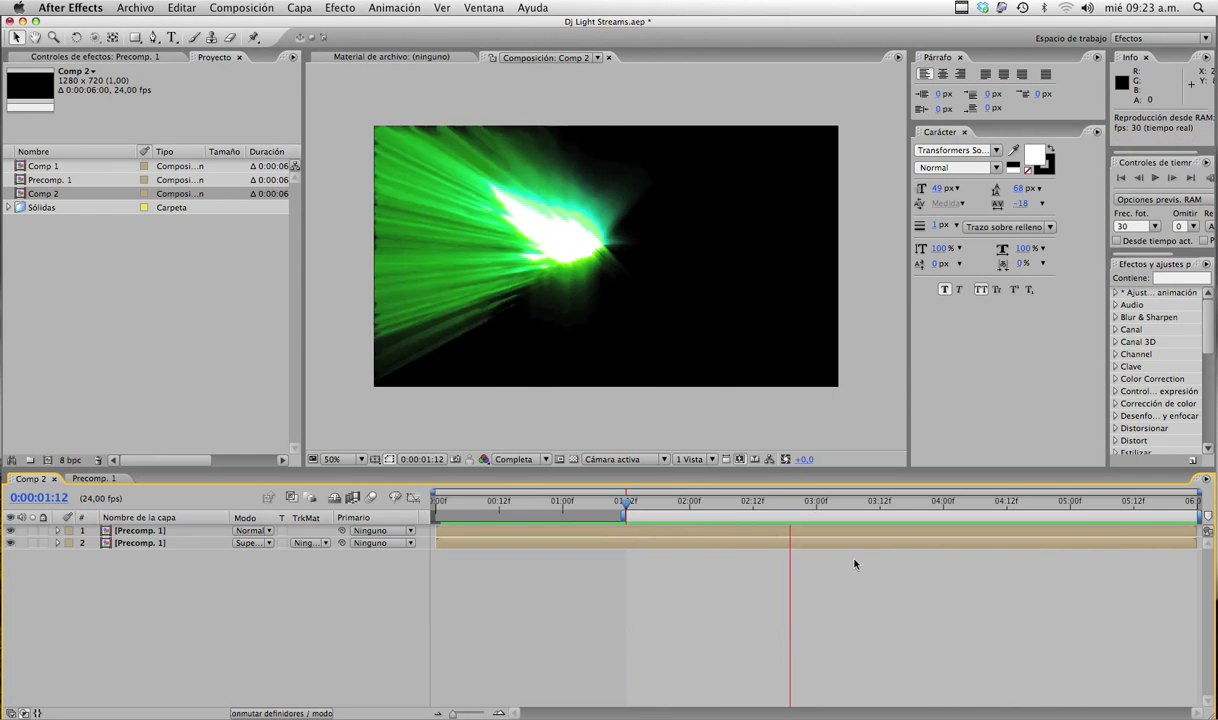
left_click(916, 504)
left_click_drag(916, 506, 953, 508)
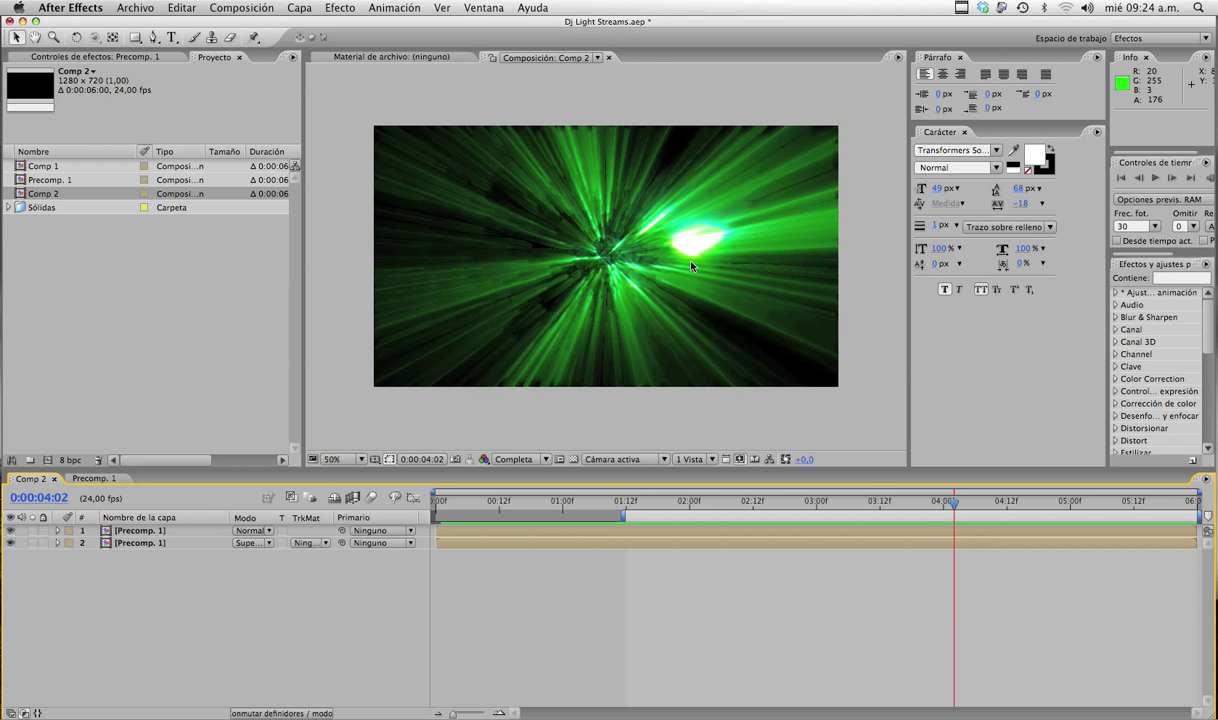
left_click_drag(945, 507, 1013, 507)
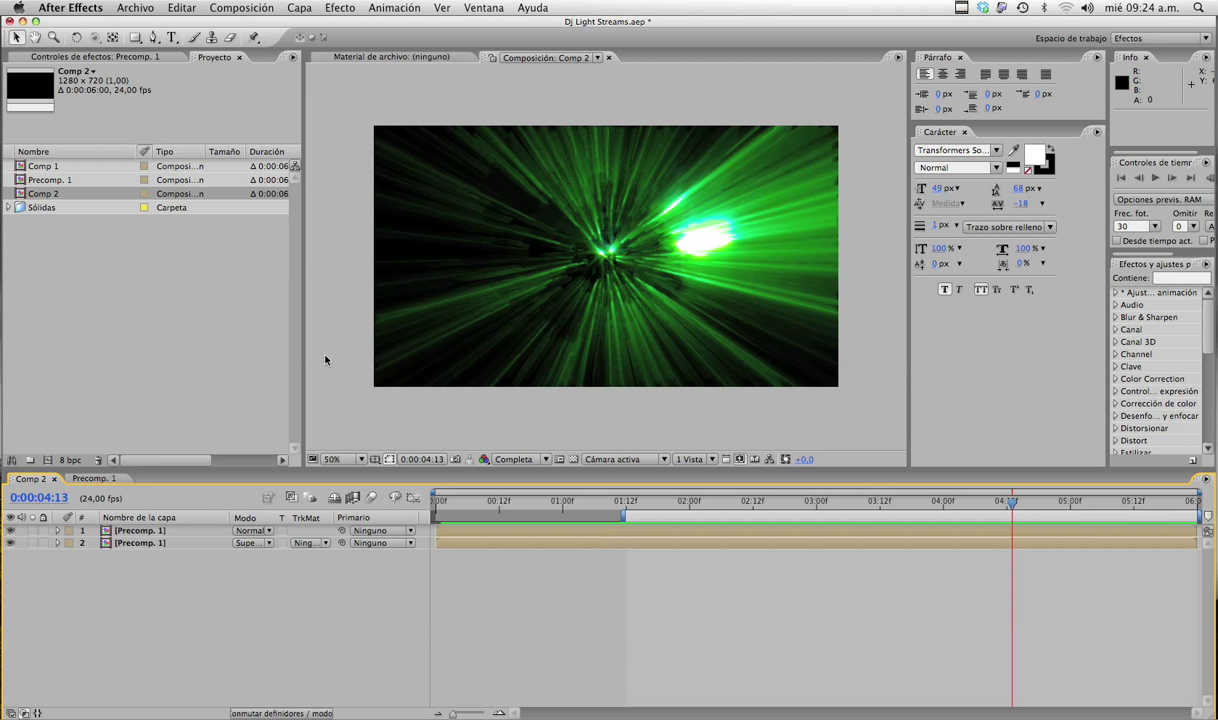
Create a new composition using the HDV/HDTV 720 29,97 preset
left_click(47, 459)
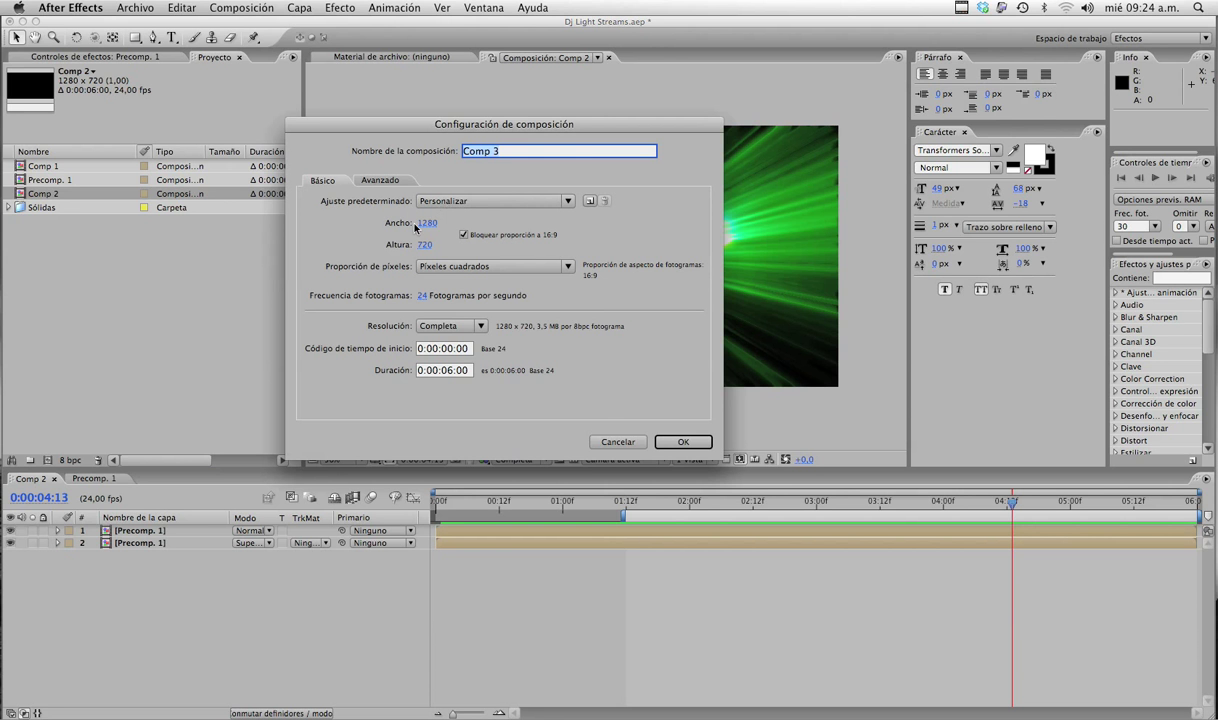
left_click(426, 200)
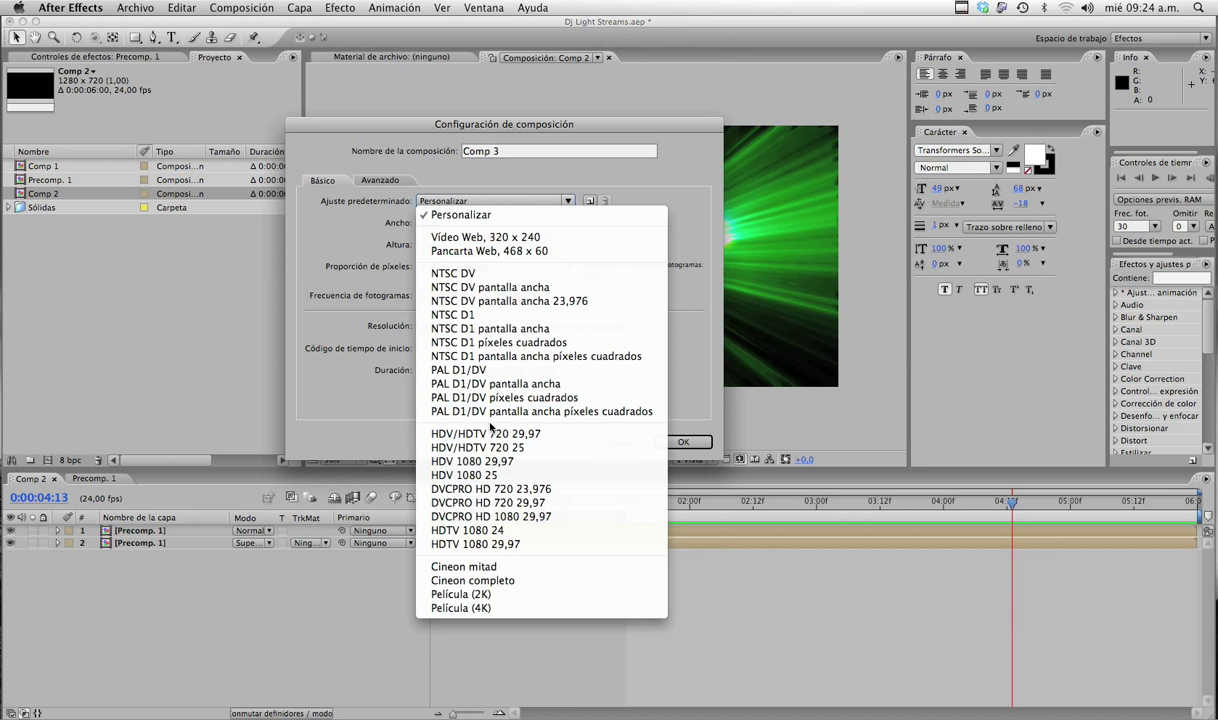
left_click(484, 432)
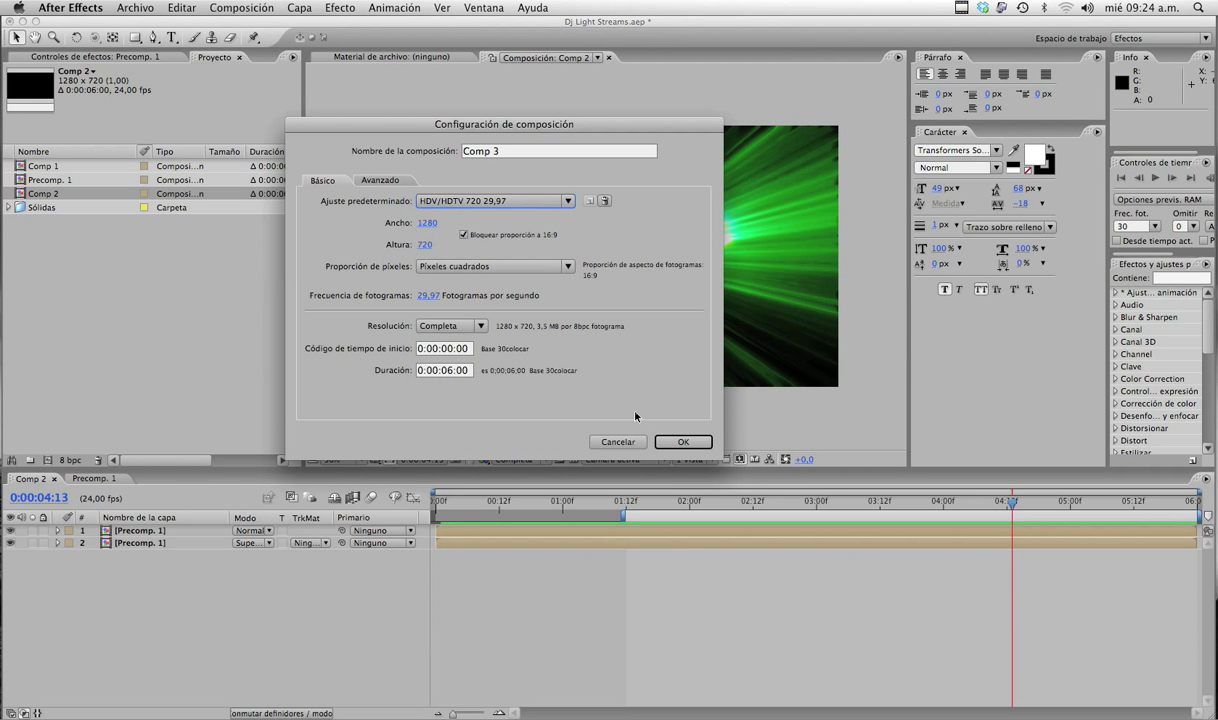
key("Escape")
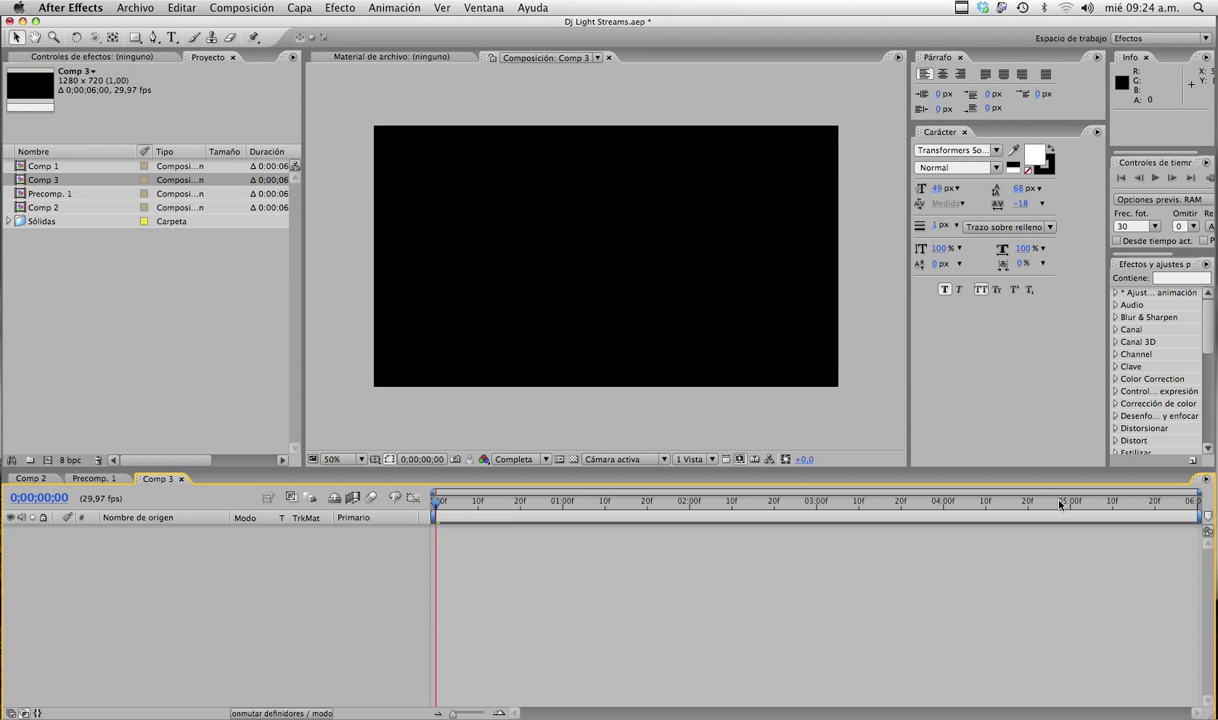
Add a black 1280 x 720 solid layer named Particular to the new composition
left_click_drag(1175, 510, 478, 502)
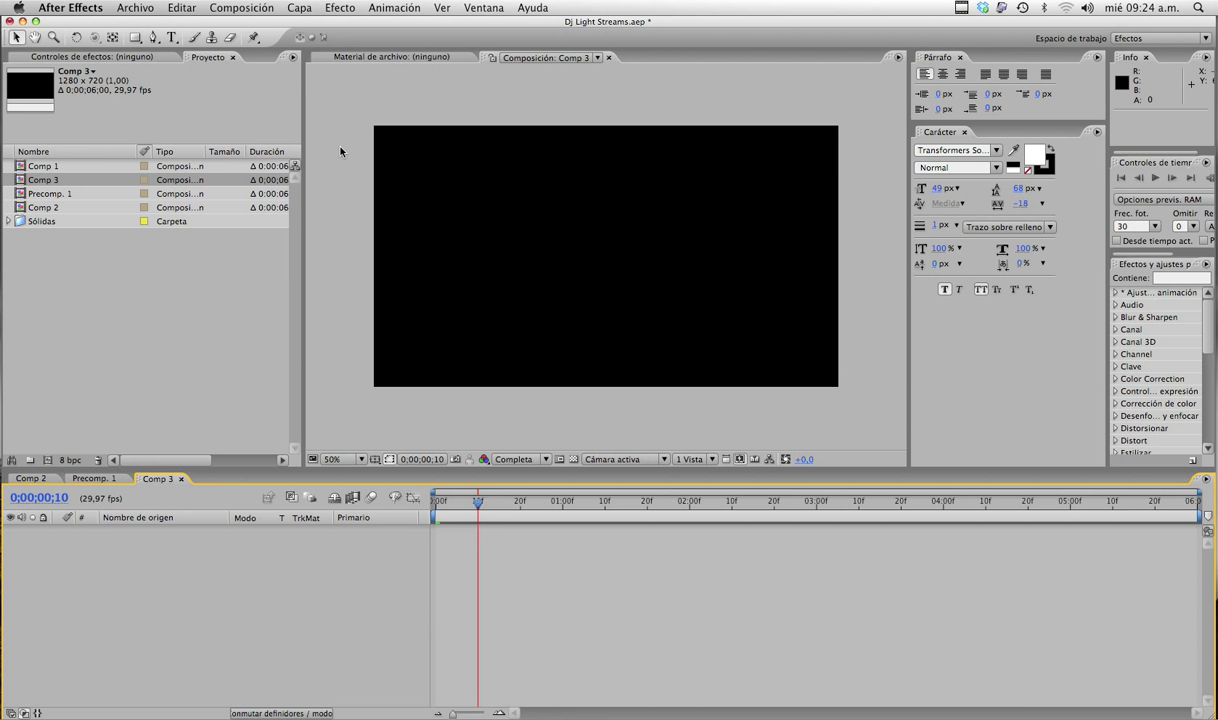
left_click(299, 8)
mouse_move(300, 25)
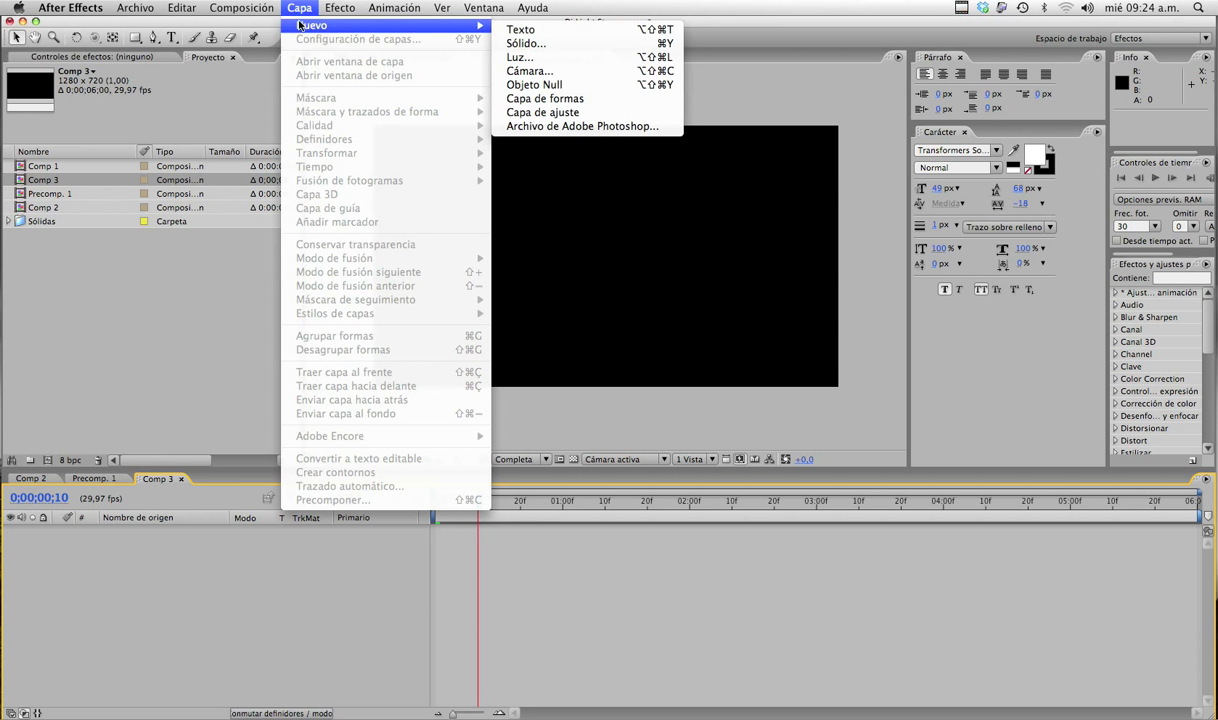
left_click(516, 44)
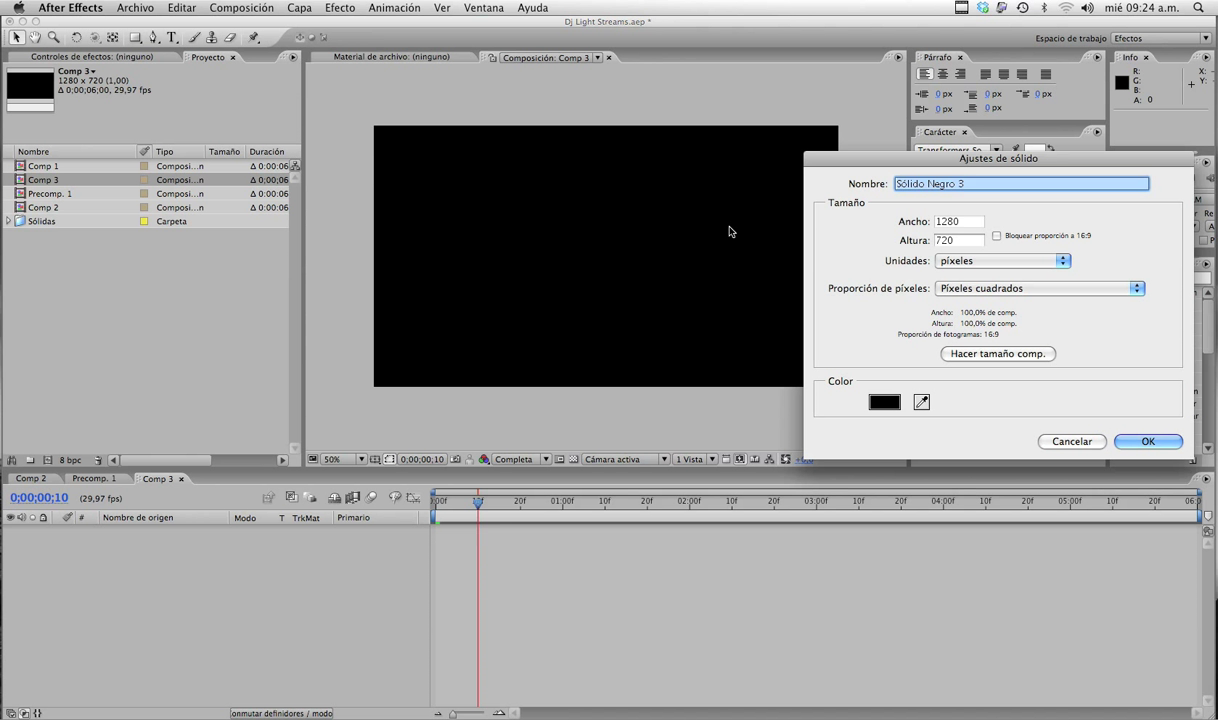
type("Particular")
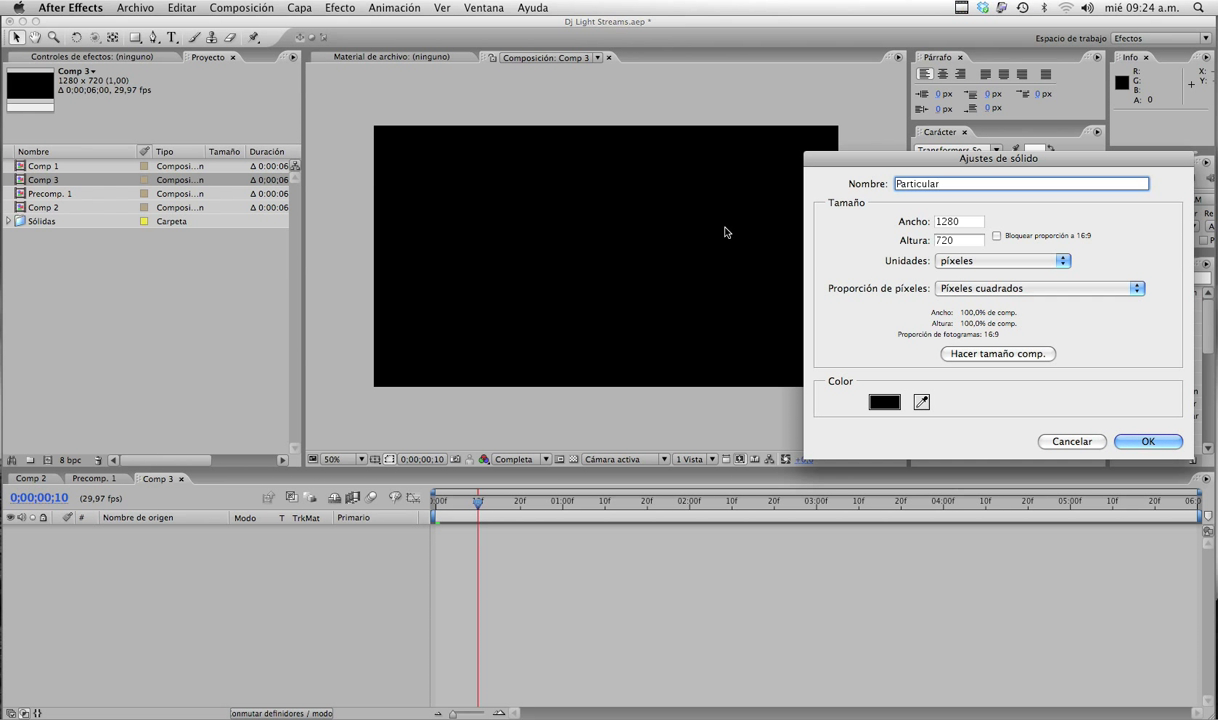
left_click(1148, 441)
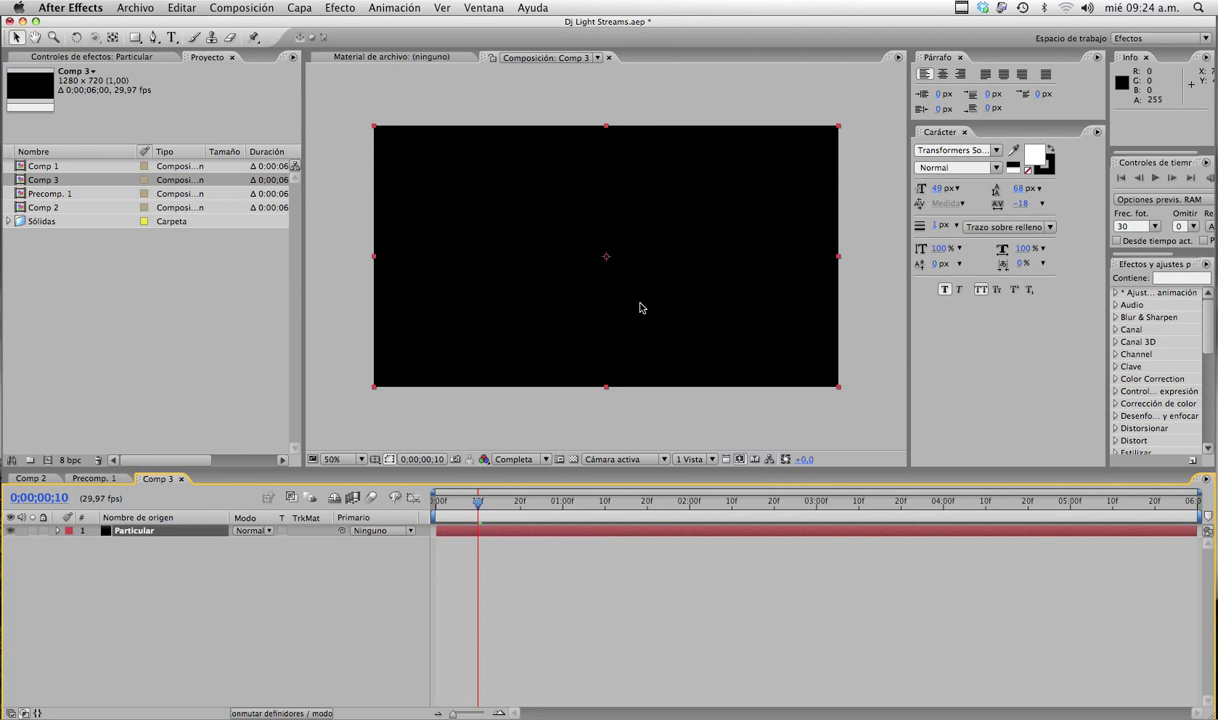
Add a null object to the composition and rename its layer Null
left_click(299, 7)
mouse_move(470, 25)
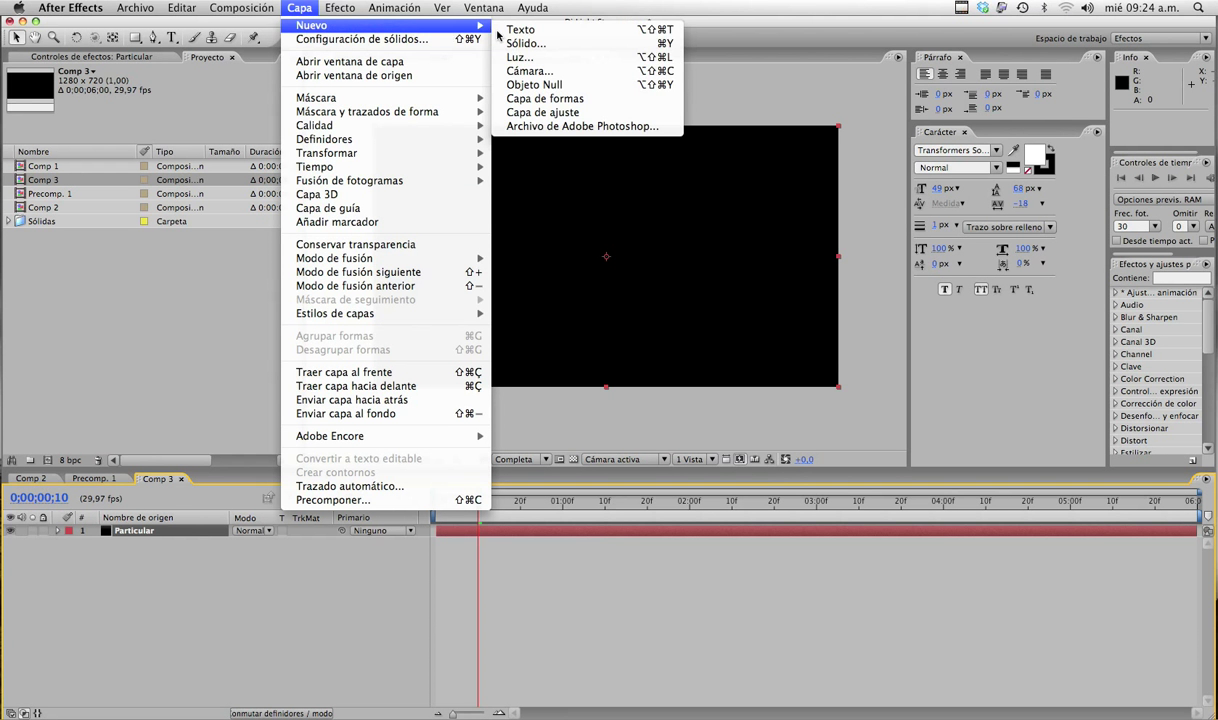
left_click(533, 84)
key("Return")
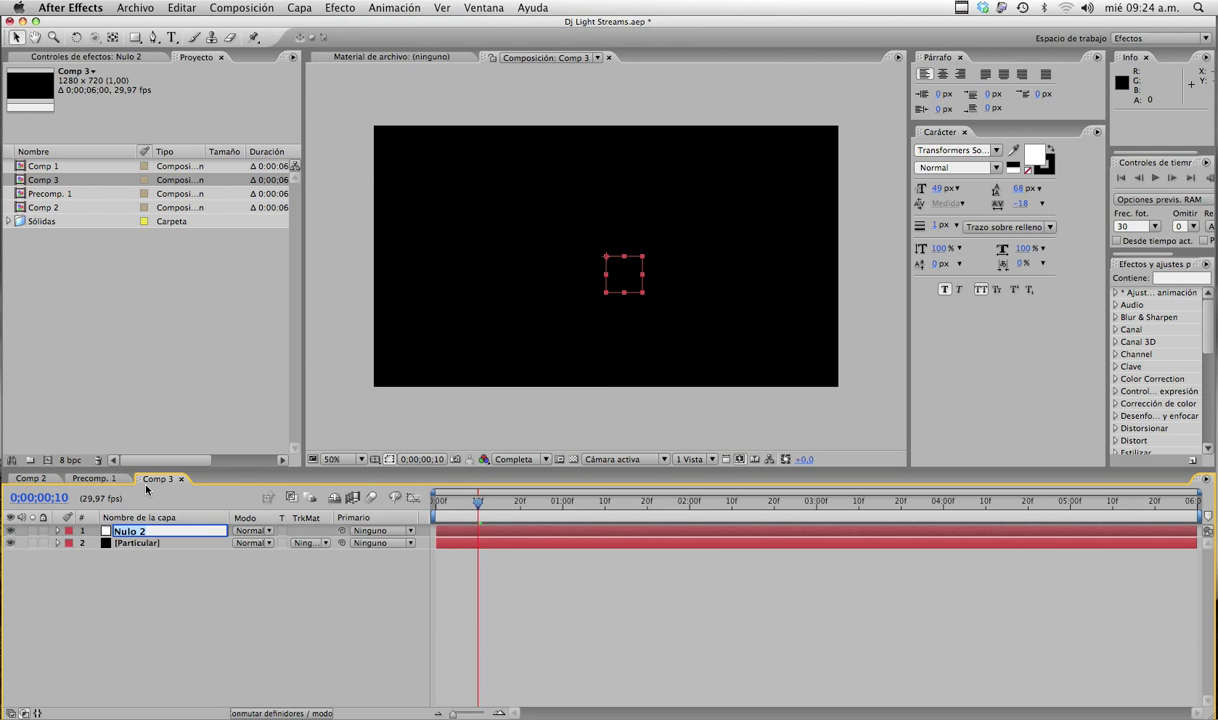
type("Null")
left_click(148, 579)
Apply the Trapcode Particular effect to the Particular solid and preview the emitted particles
left_click(137, 543)
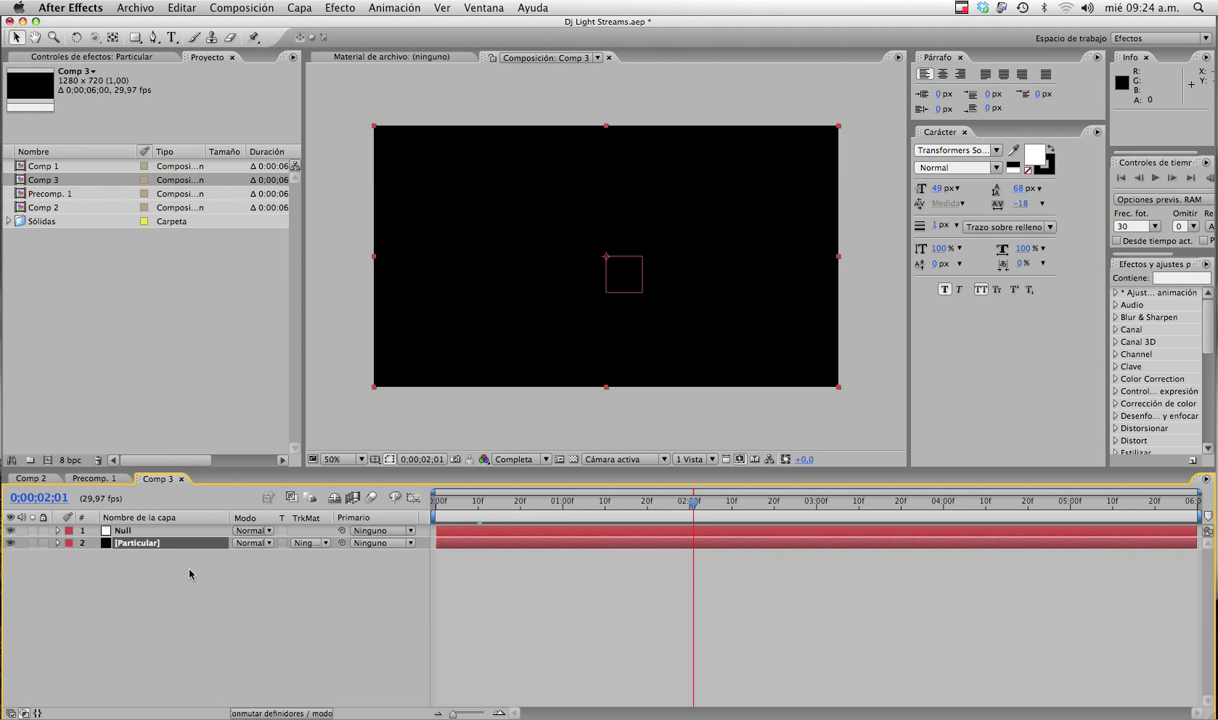
left_click(334, 9)
mouse_move(430, 503)
left_click(520, 533)
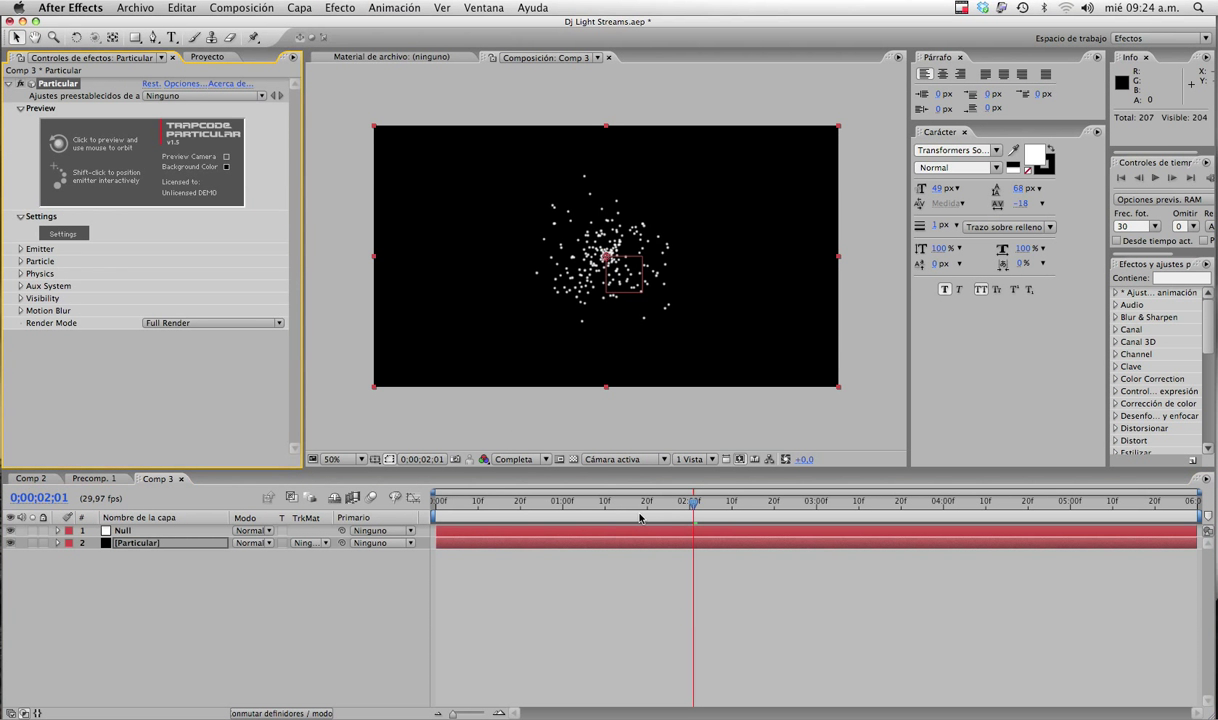
left_click_drag(697, 500, 763, 500)
key("space")
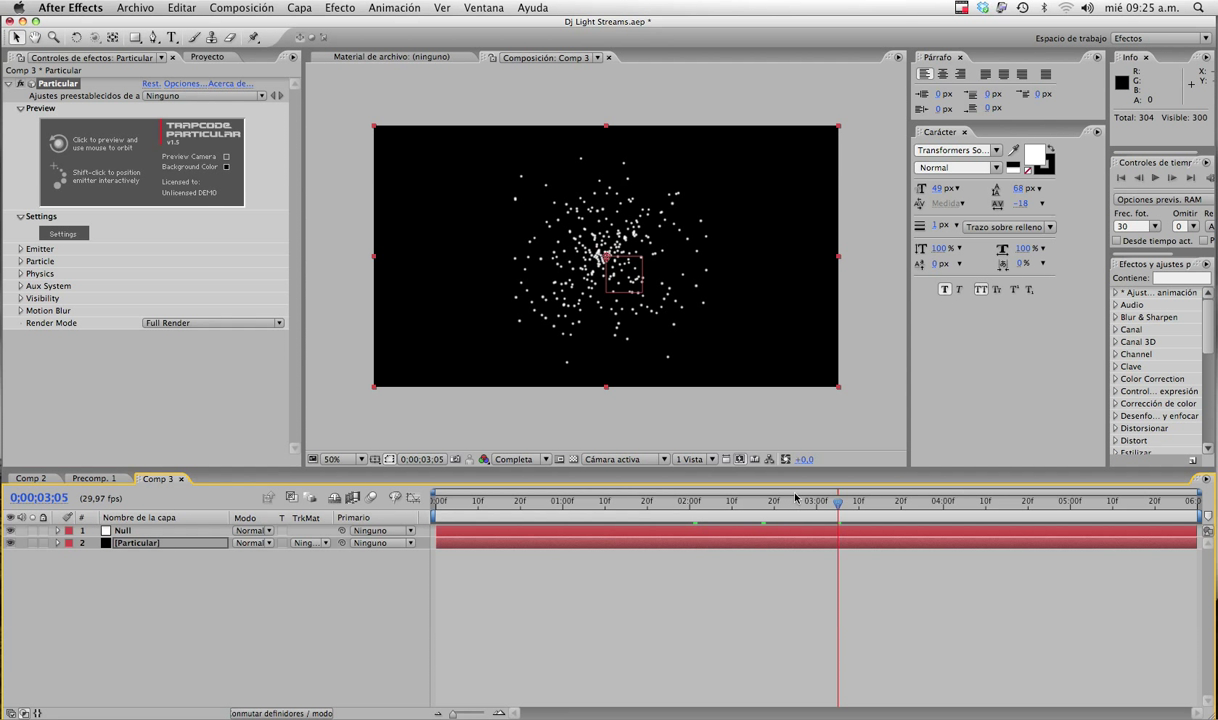
Link the Particular emitter's Position XY to the Null layer's position with an expression
left_click(21, 248)
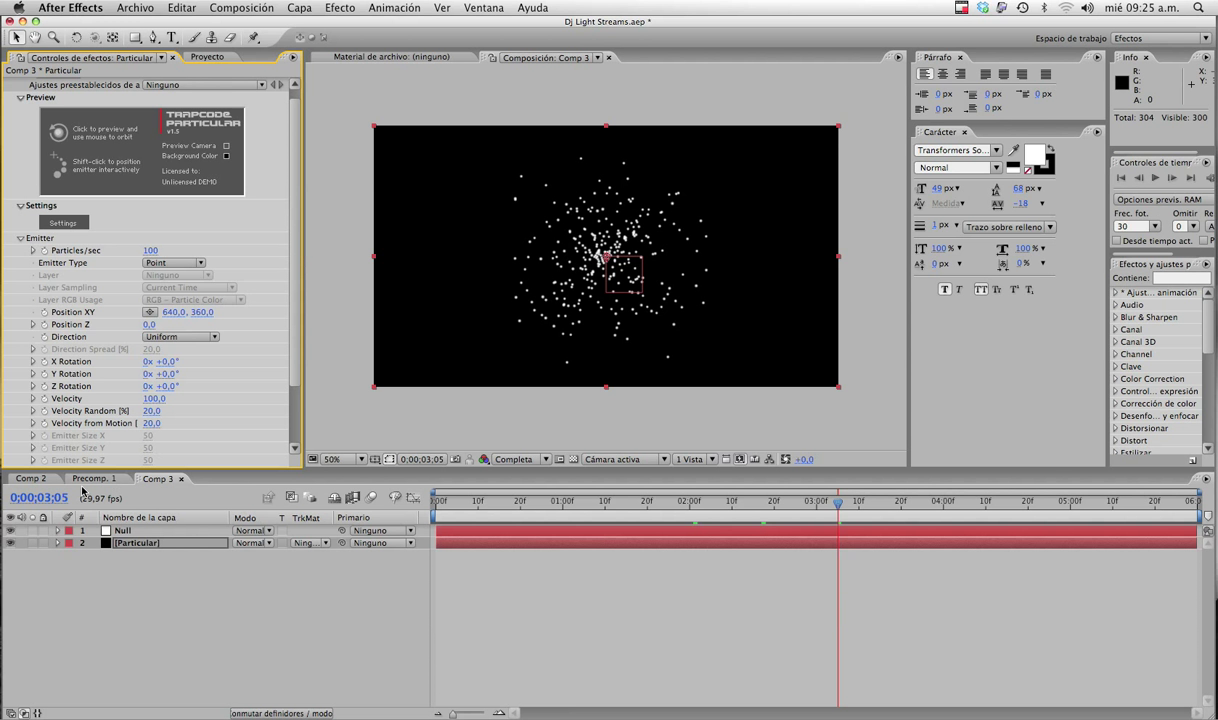
left_click(58, 530)
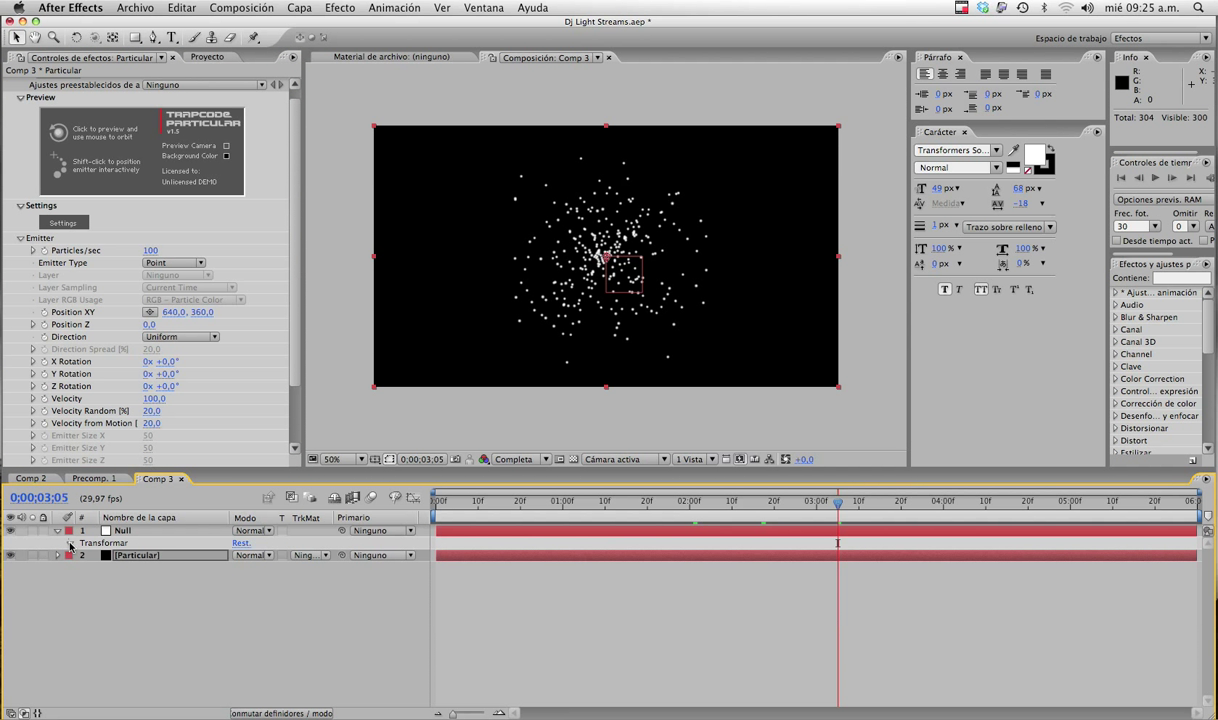
left_click(70, 544)
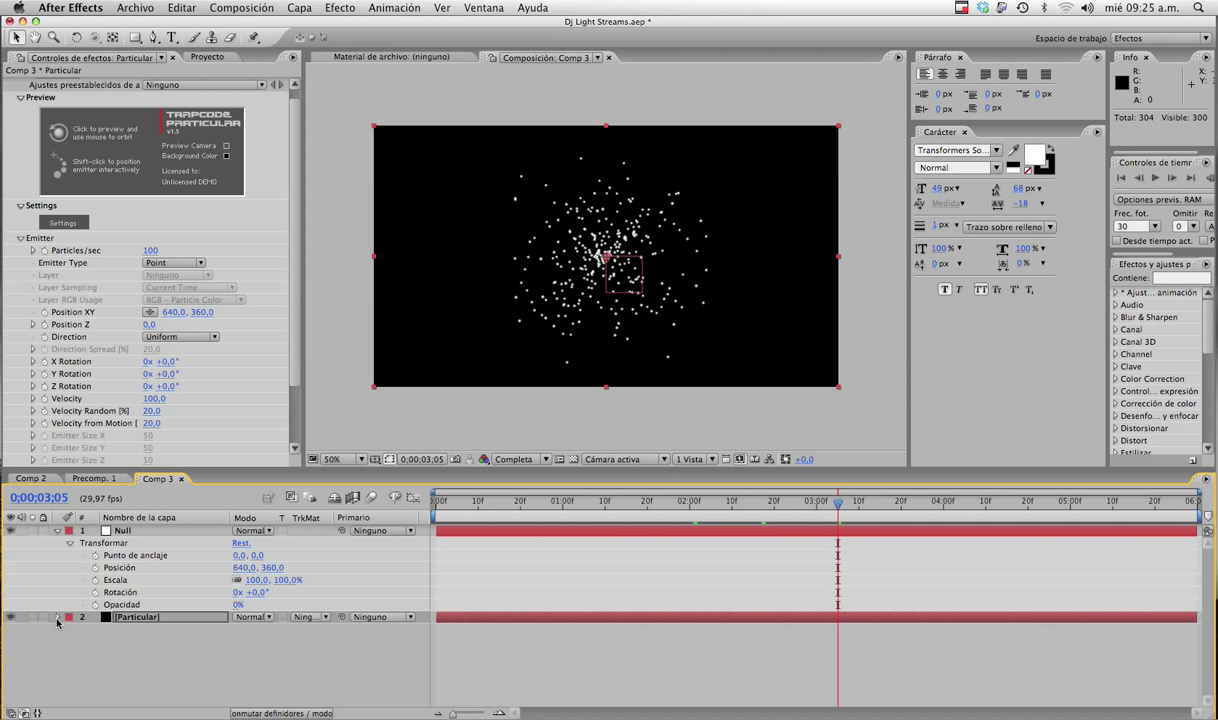
left_click(44, 312, "alt")
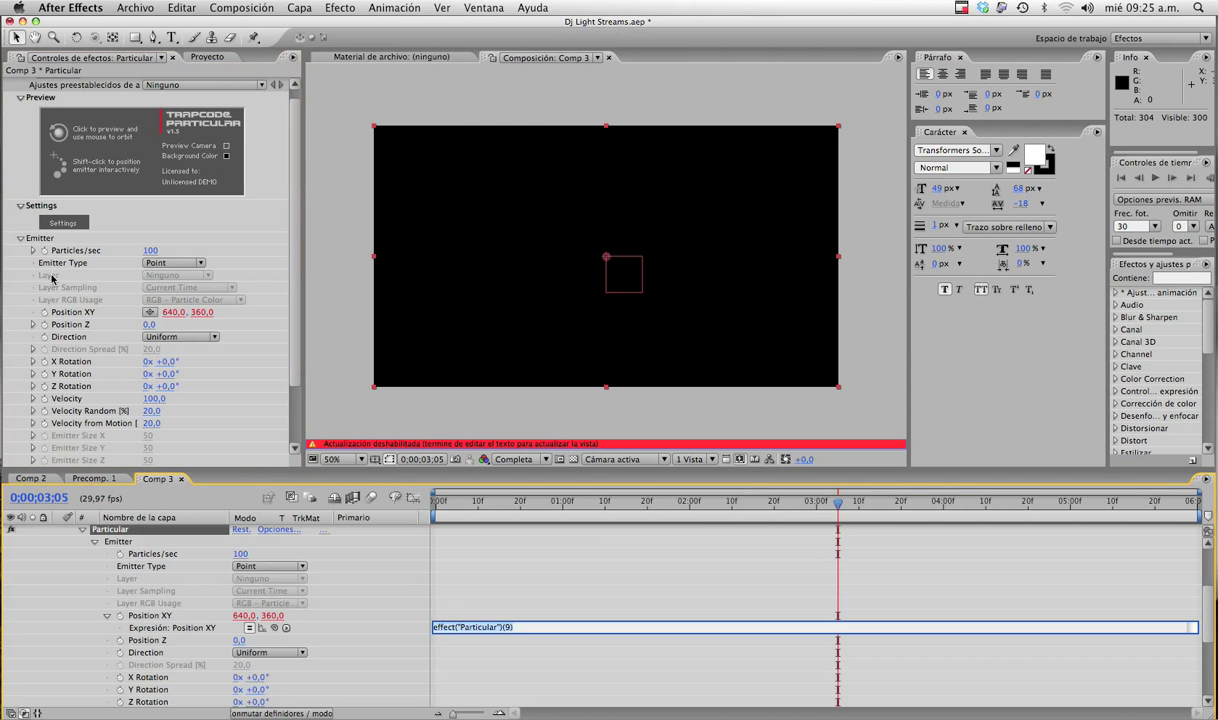
left_click_drag(274, 627, 143, 563)
left_click(435, 555)
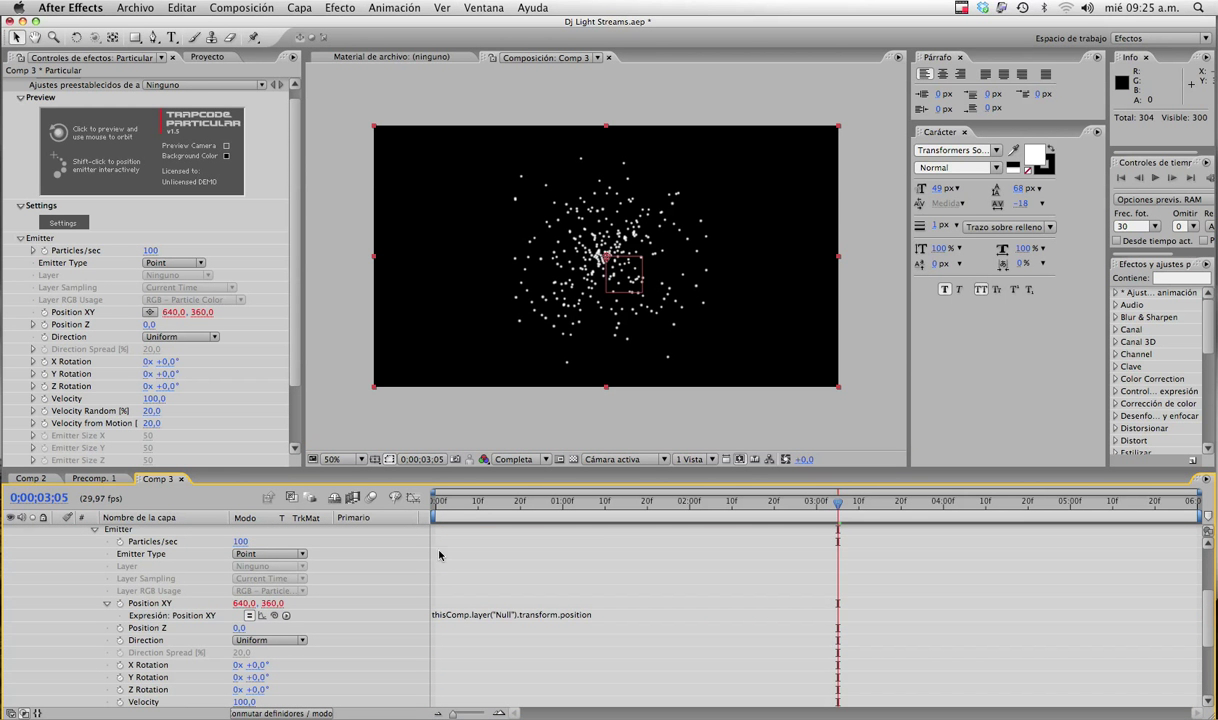
Keyframe the Null's position at 0:00 and place it beyond the frame's left edge, at about -98, 330
mouse_move(1213, 593)
left_mouse_down()
mouse_move(1210, 535)
mouse_move(1209, 582)
left_mouse_up()
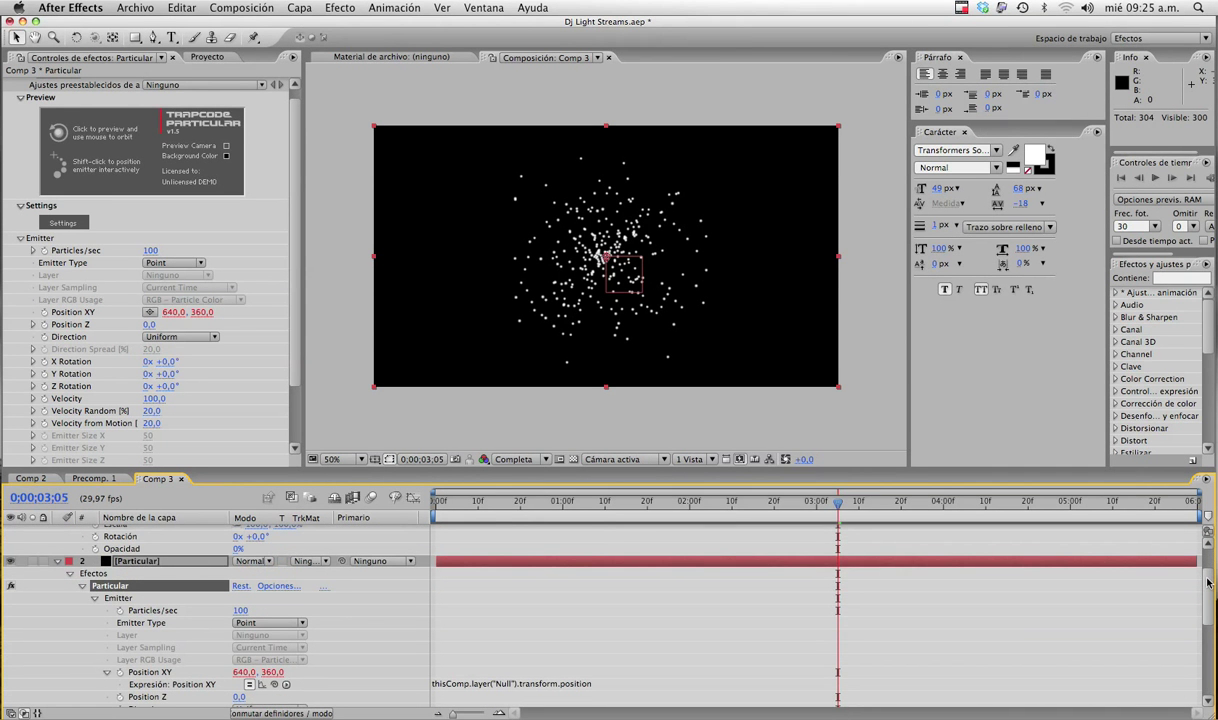
left_click_drag(445, 500, 396, 502)
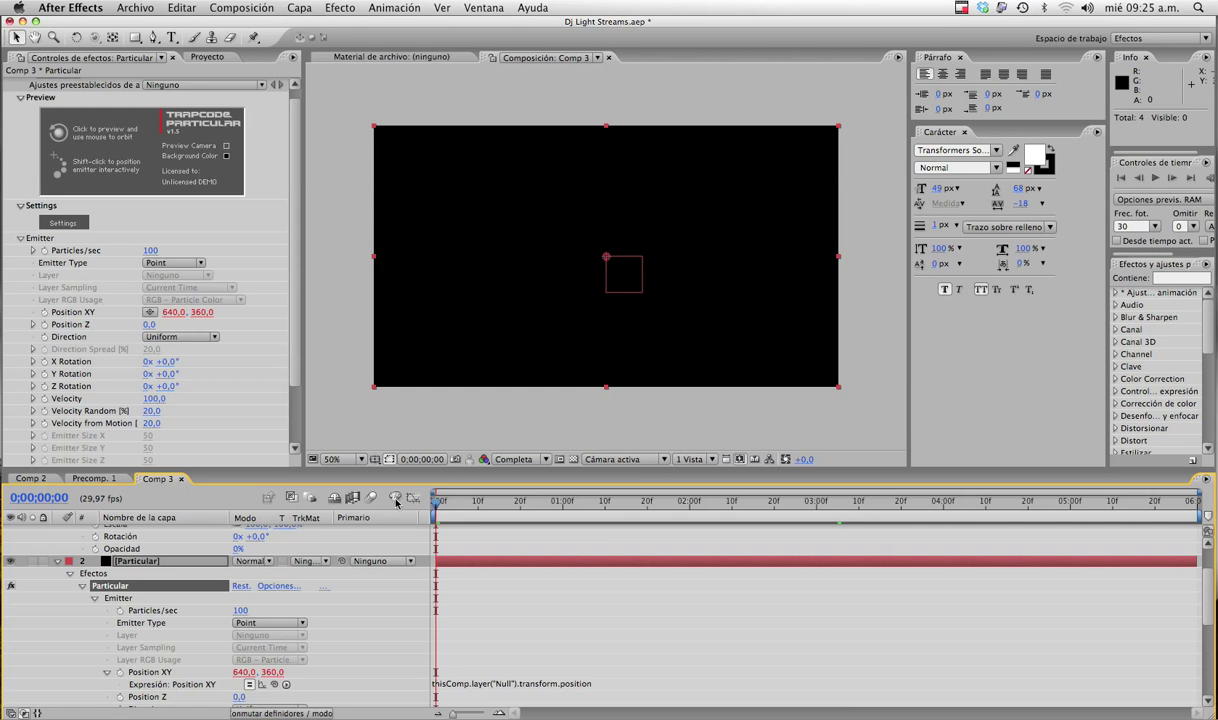
left_click(57, 561)
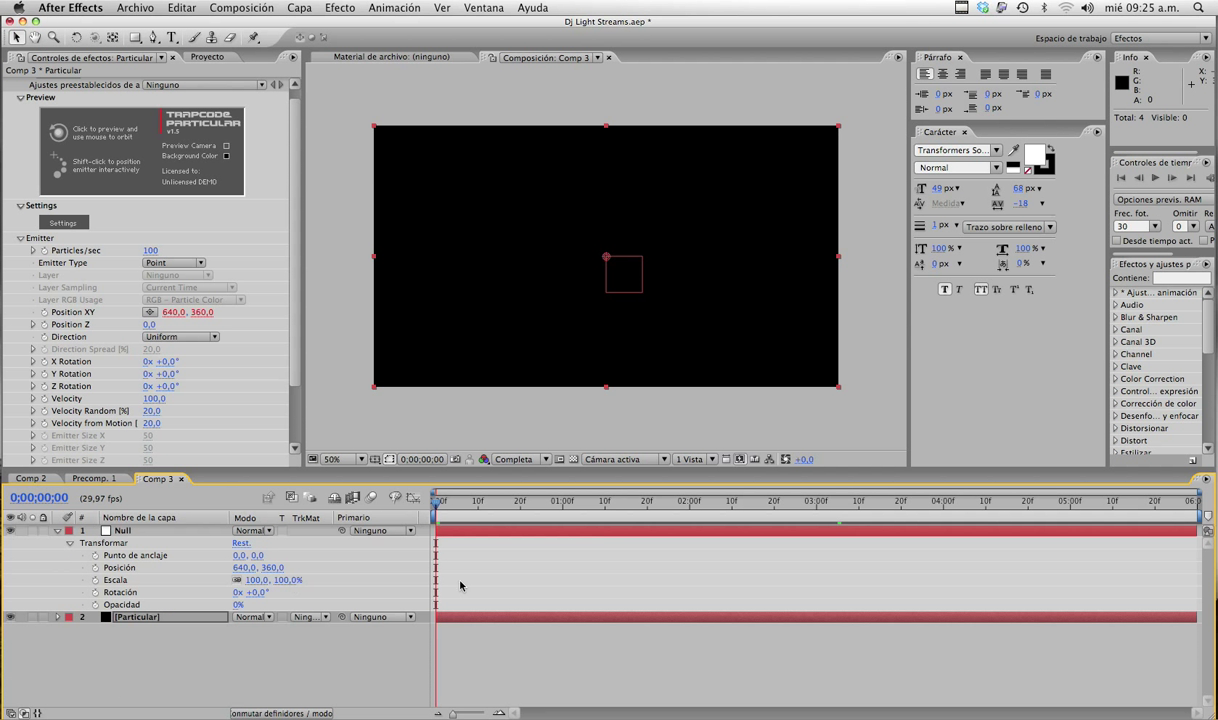
left_click(96, 567)
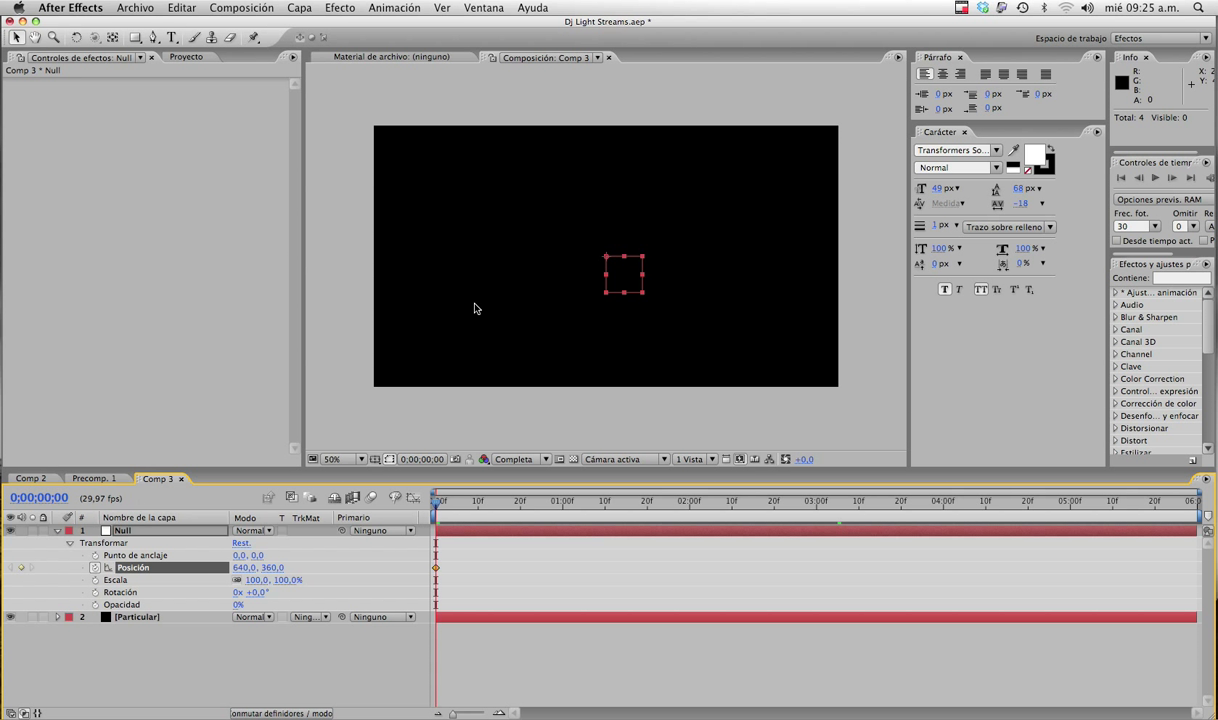
left_click_drag(608, 259, 340, 249)
Add a second position keyframe for the Null at 4:00, moving it right to about 806, 328
left_click_drag(435, 503, 940, 537)
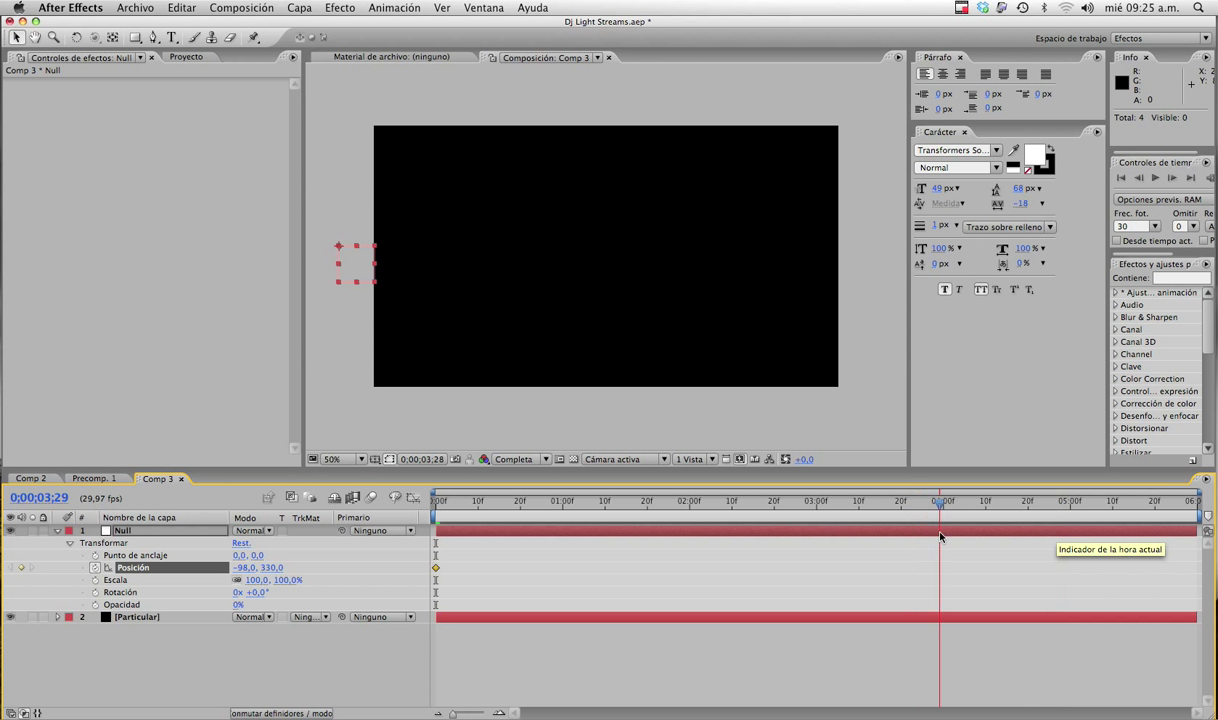
key("Page_Down")
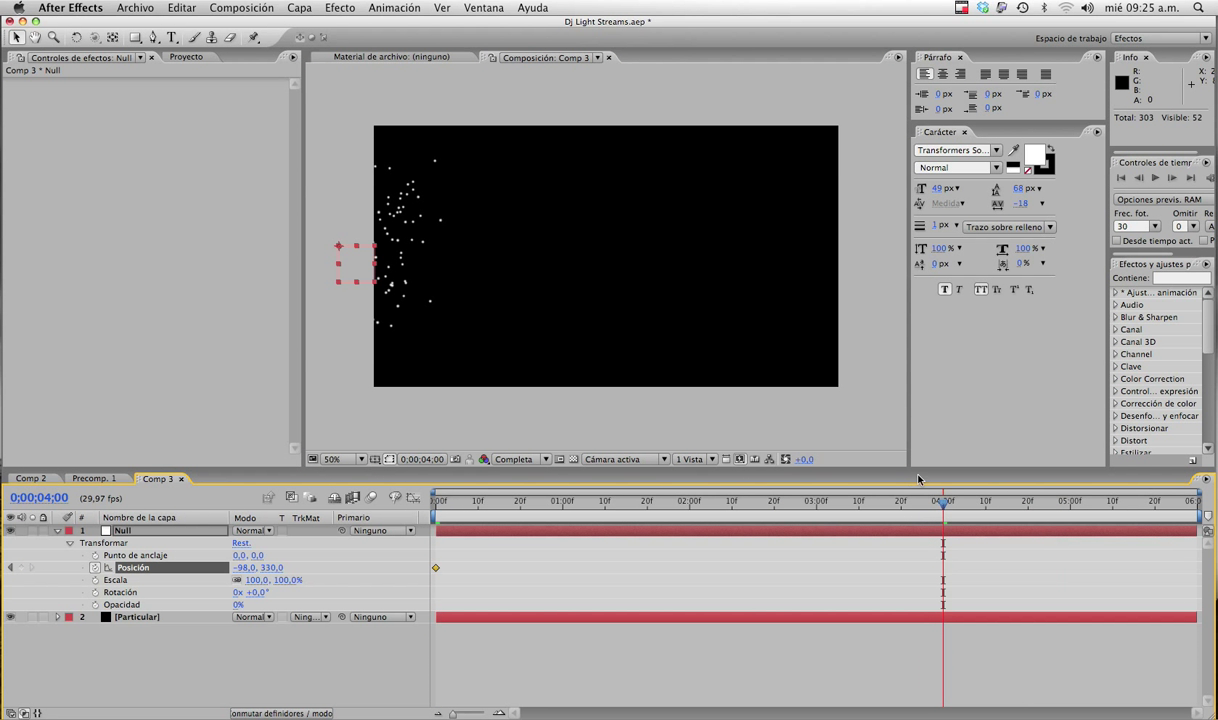
left_click_drag(340, 250, 669, 249)
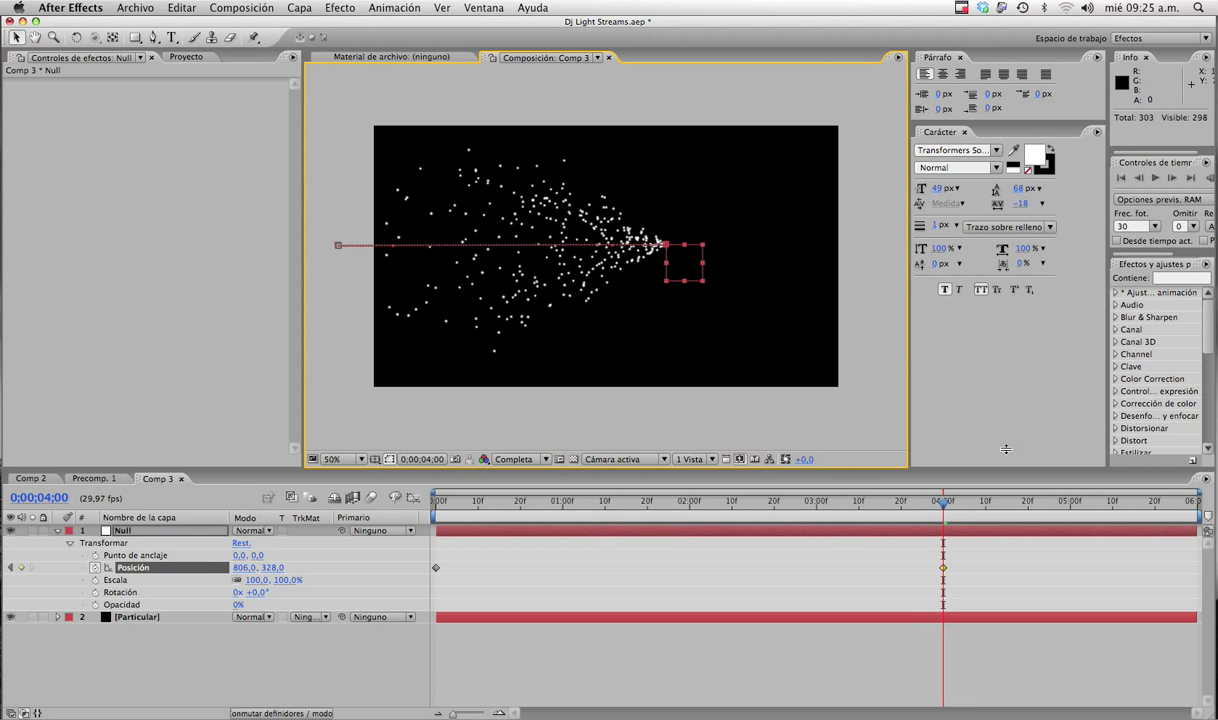
Scrub through the composition to review how the particles follow the moving Null, and collapse the Null's properties
left_click_drag(940, 494, 1205, 513)
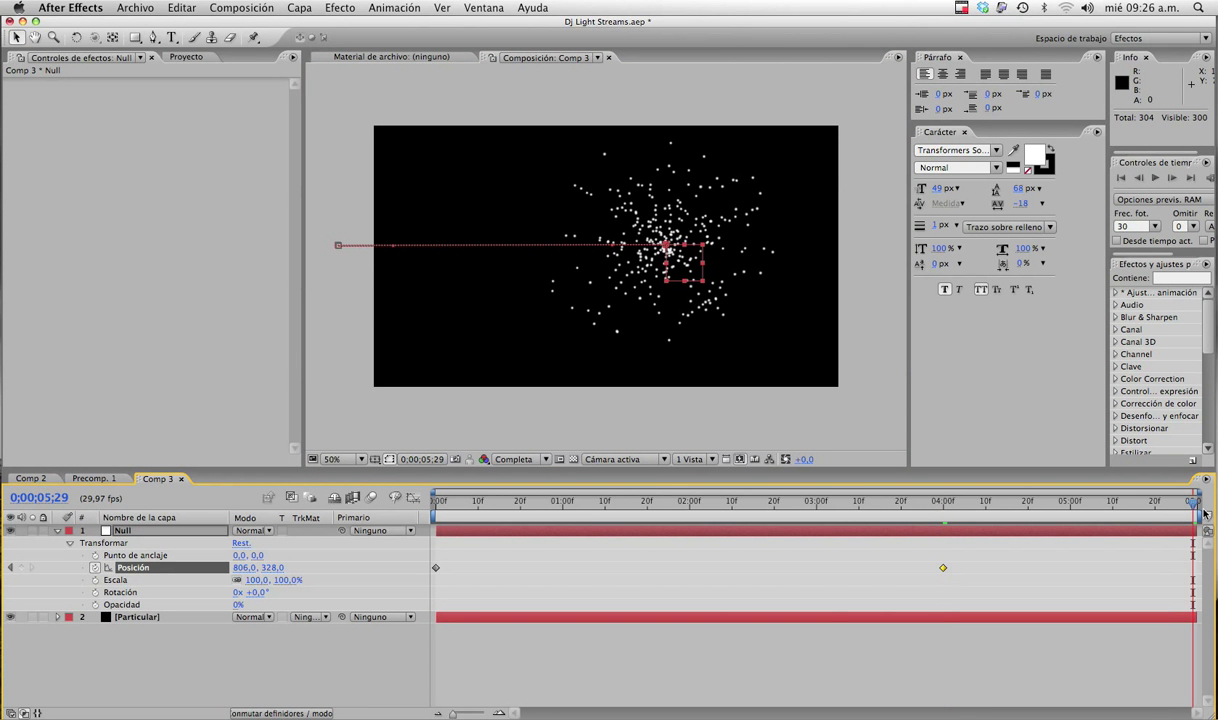
key("Home")
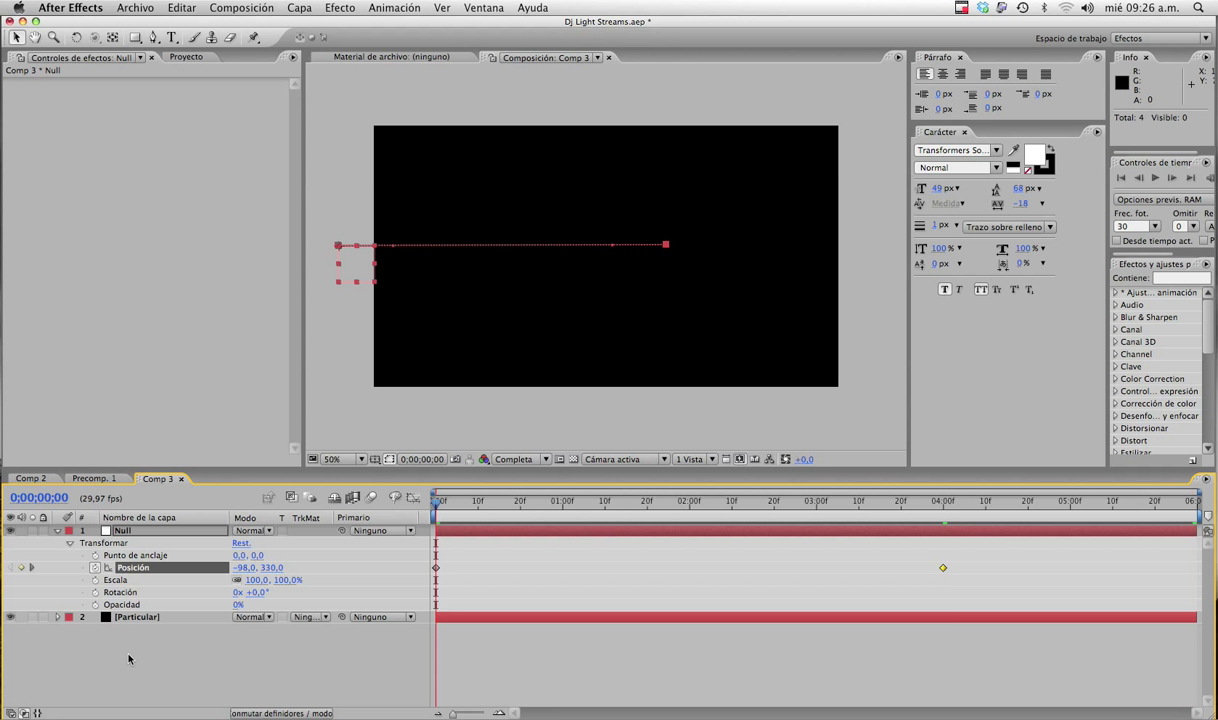
left_click(122, 630)
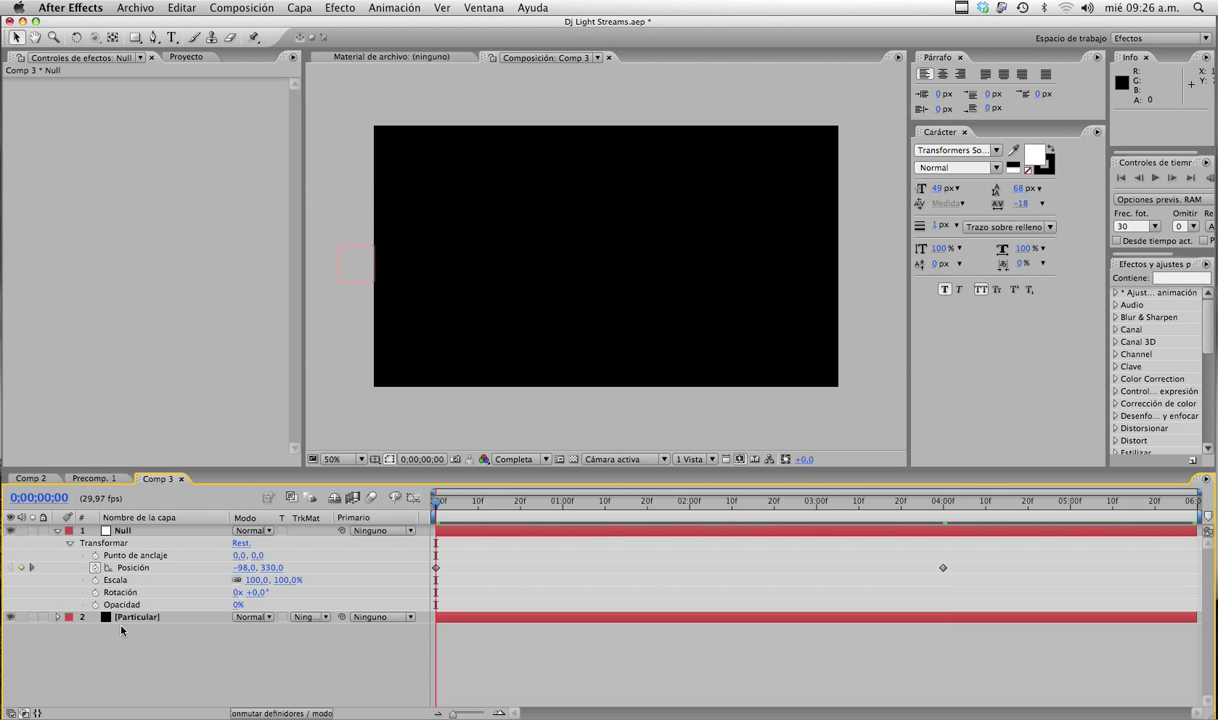
left_click(57, 530)
left_click_drag(437, 500, 787, 505)
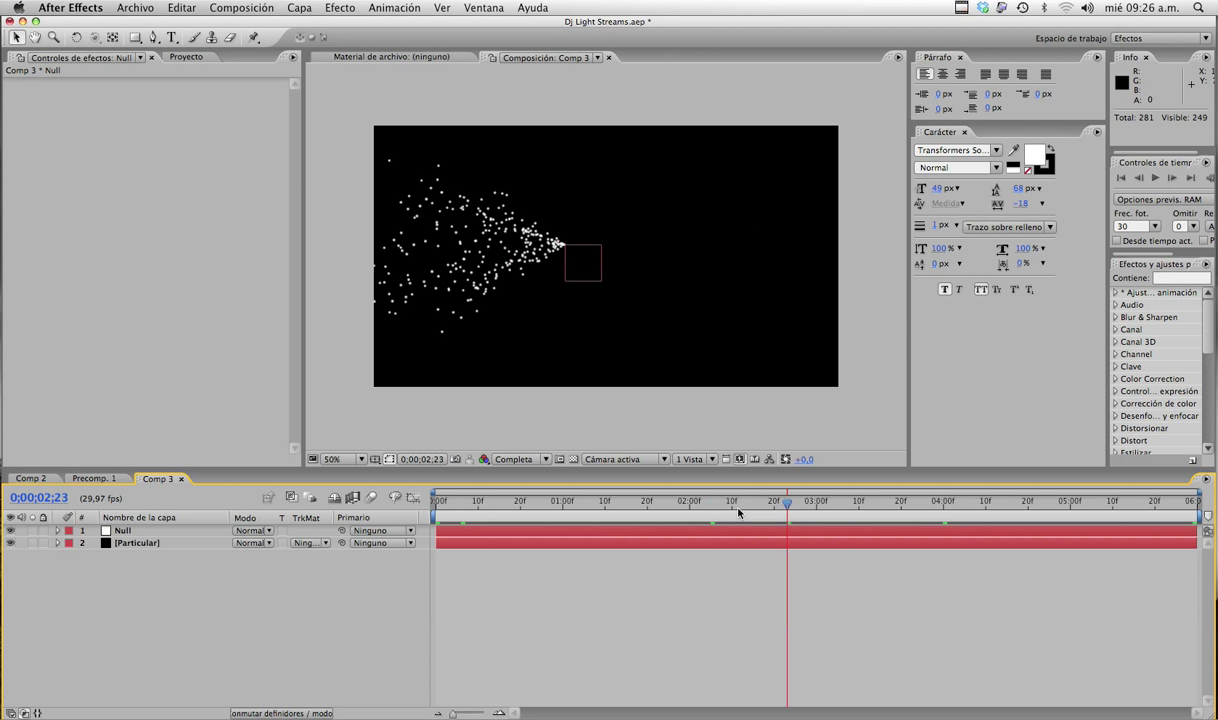
Set the Particular effect's Particles/sec to 150
left_click(130, 543)
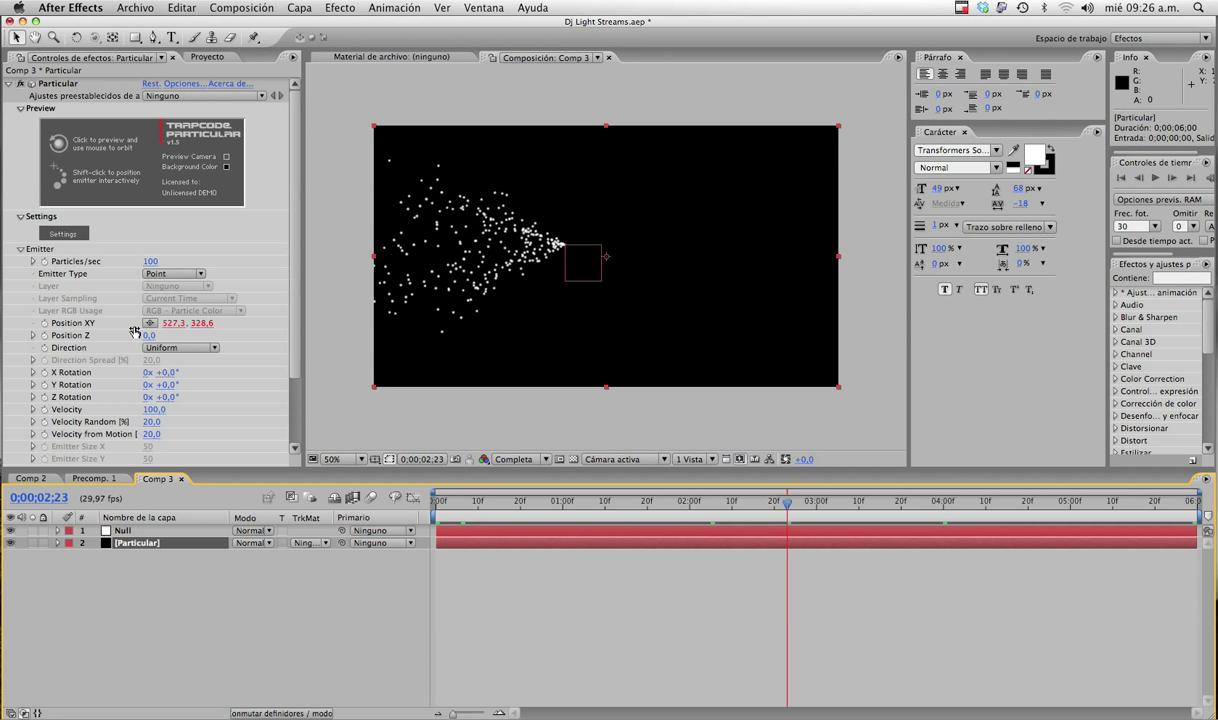
left_click(149, 261)
type("15")
key("Return")
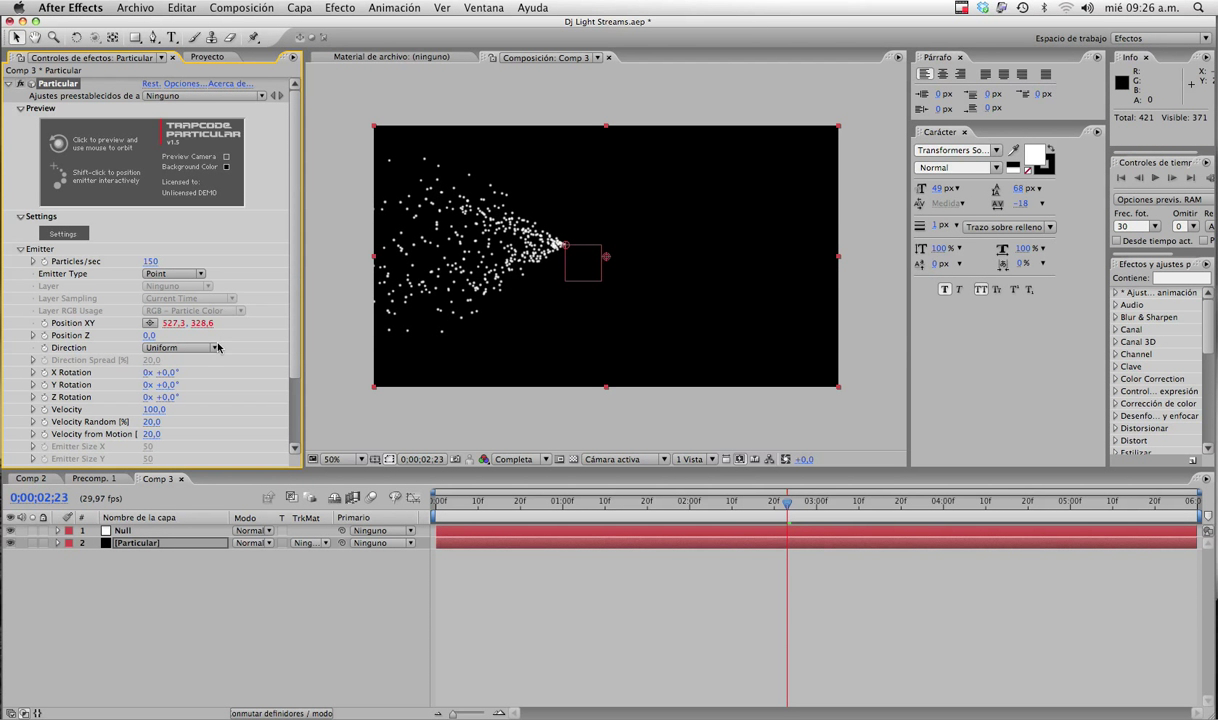
Apply the Trapcode Shine effect to the Particular layer and scrub to 4:17 to check the rays
left_click(137, 543)
left_click(341, 7)
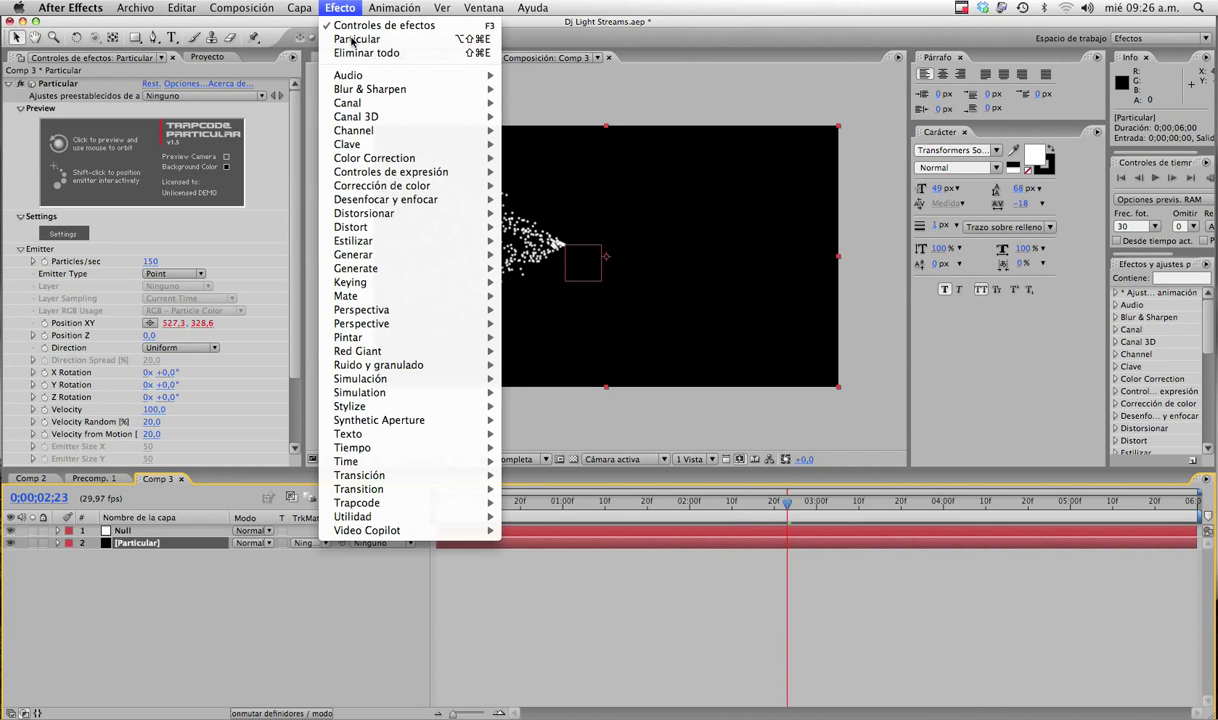
mouse_move(398, 503)
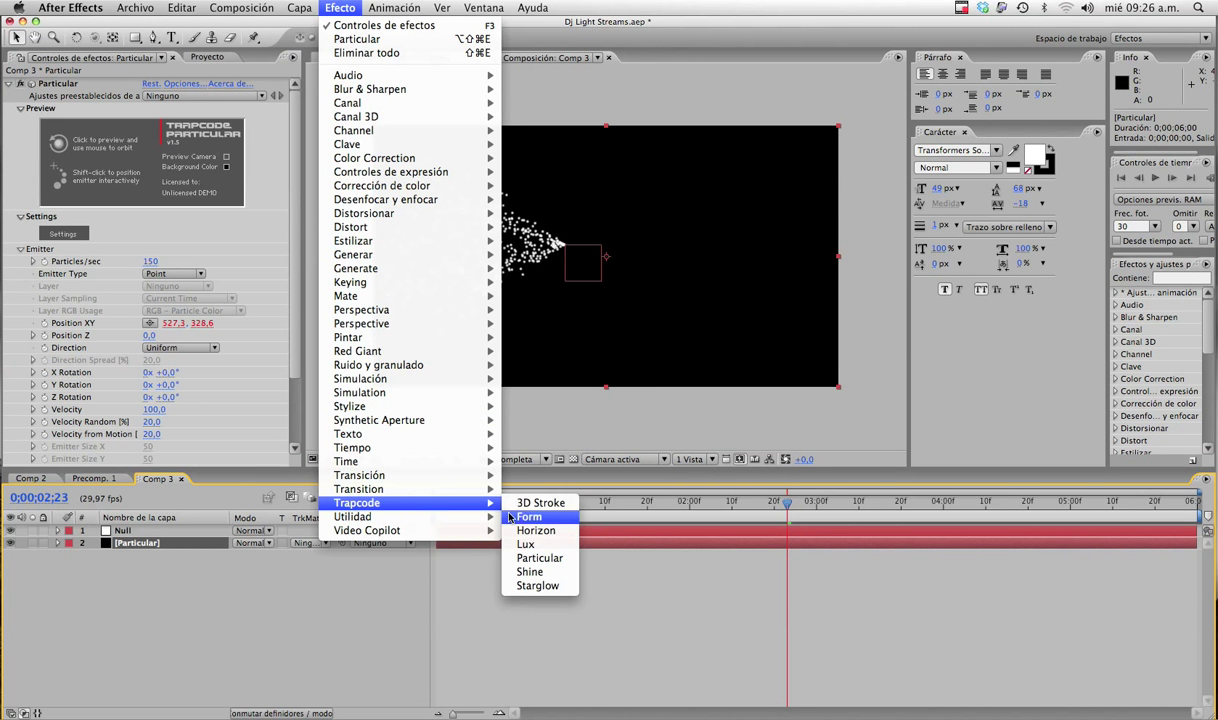
left_click(530, 571)
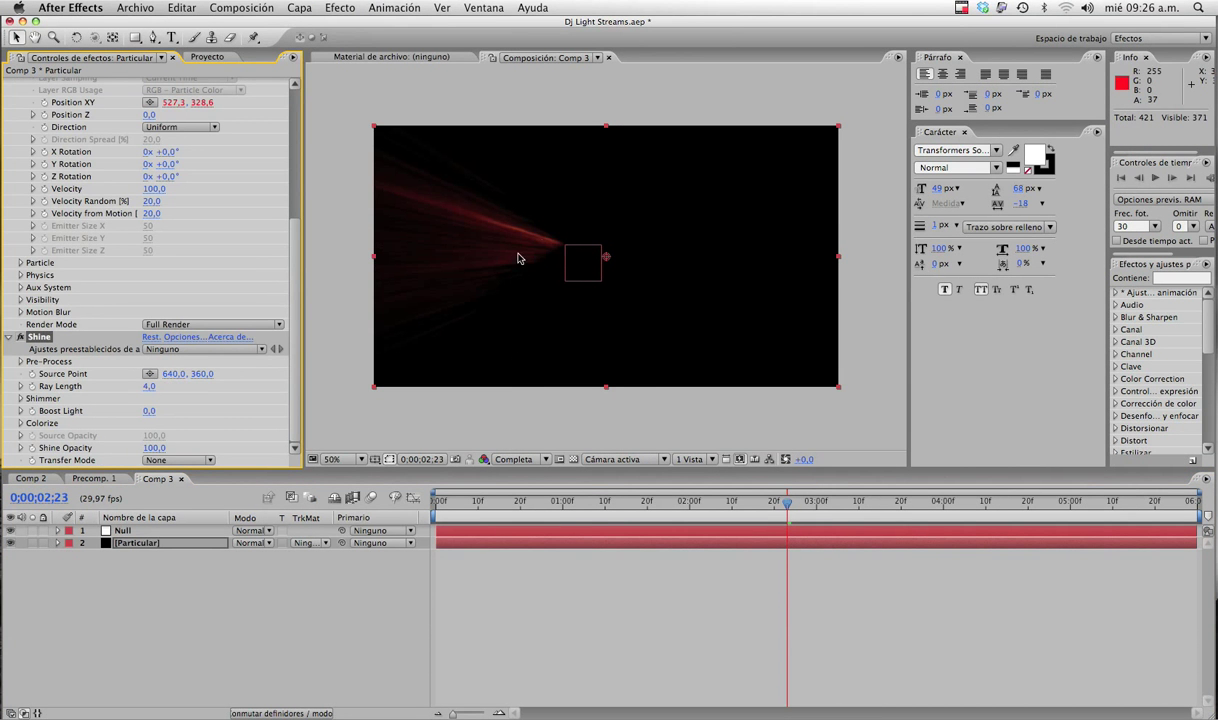
left_click_drag(820, 505, 1016, 508)
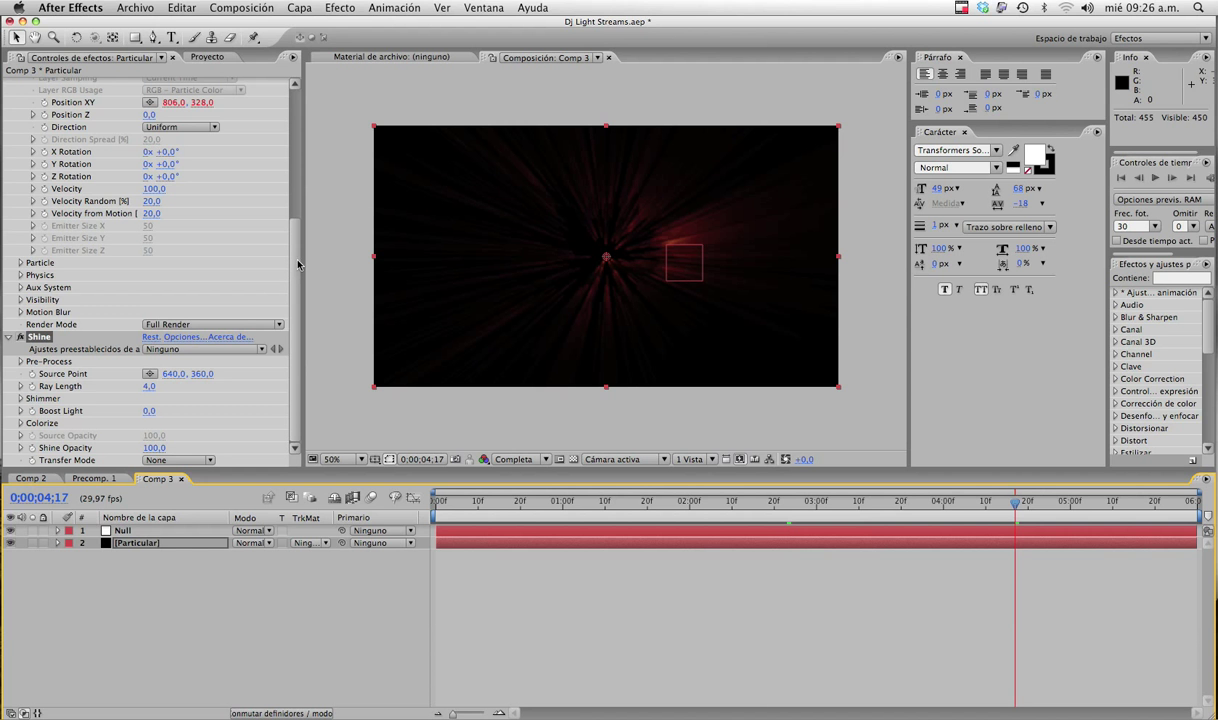
Try Shine's Boost Light at 6 and 8, with Ray Length at 15
left_click(148, 411)
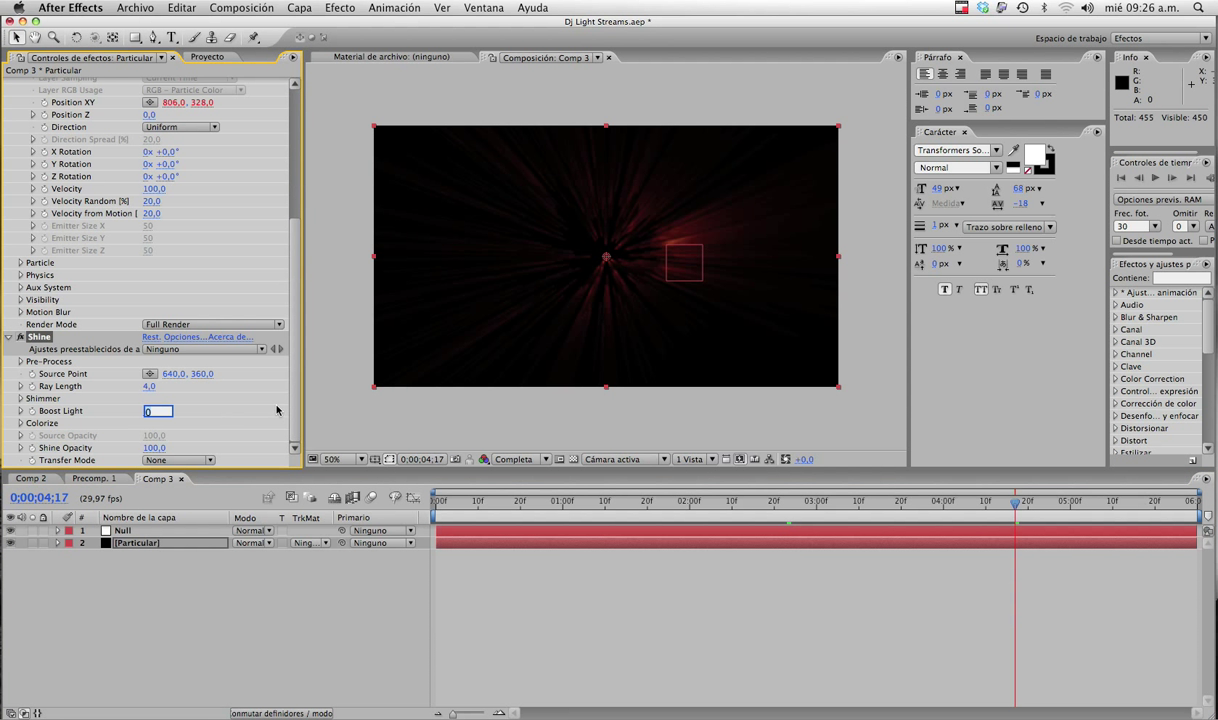
type("6")
key("Return")
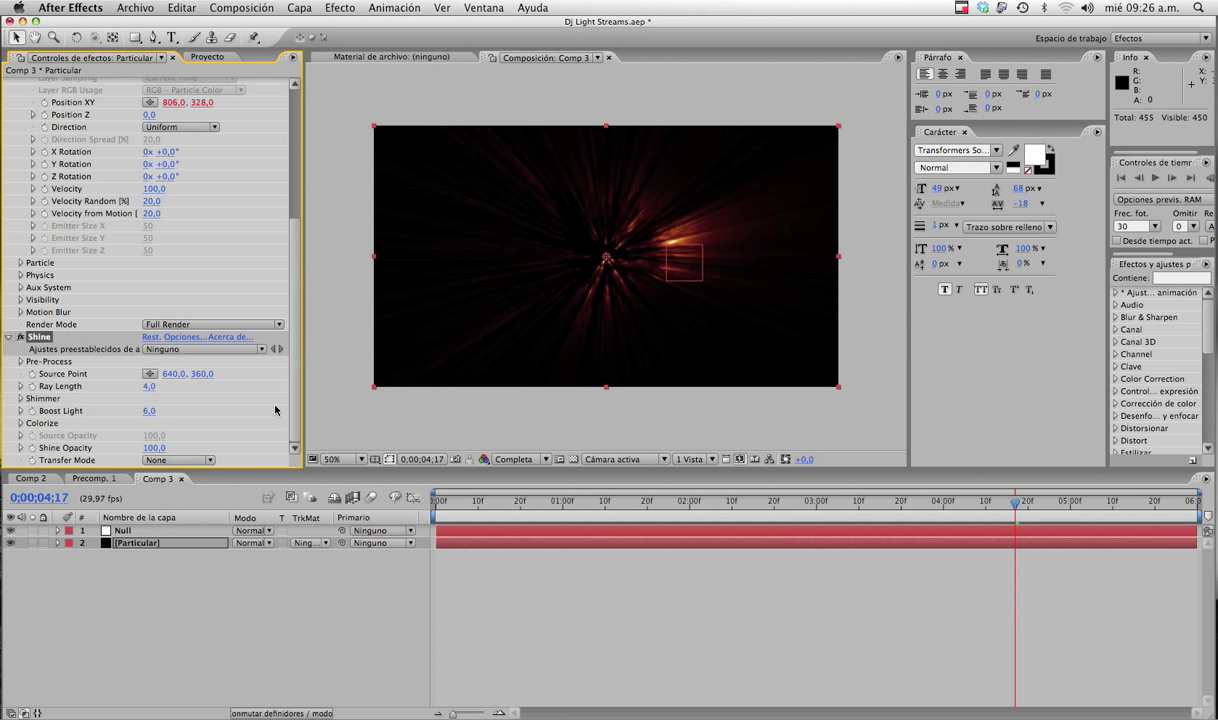
left_click(149, 411)
type("8")
key("Return")
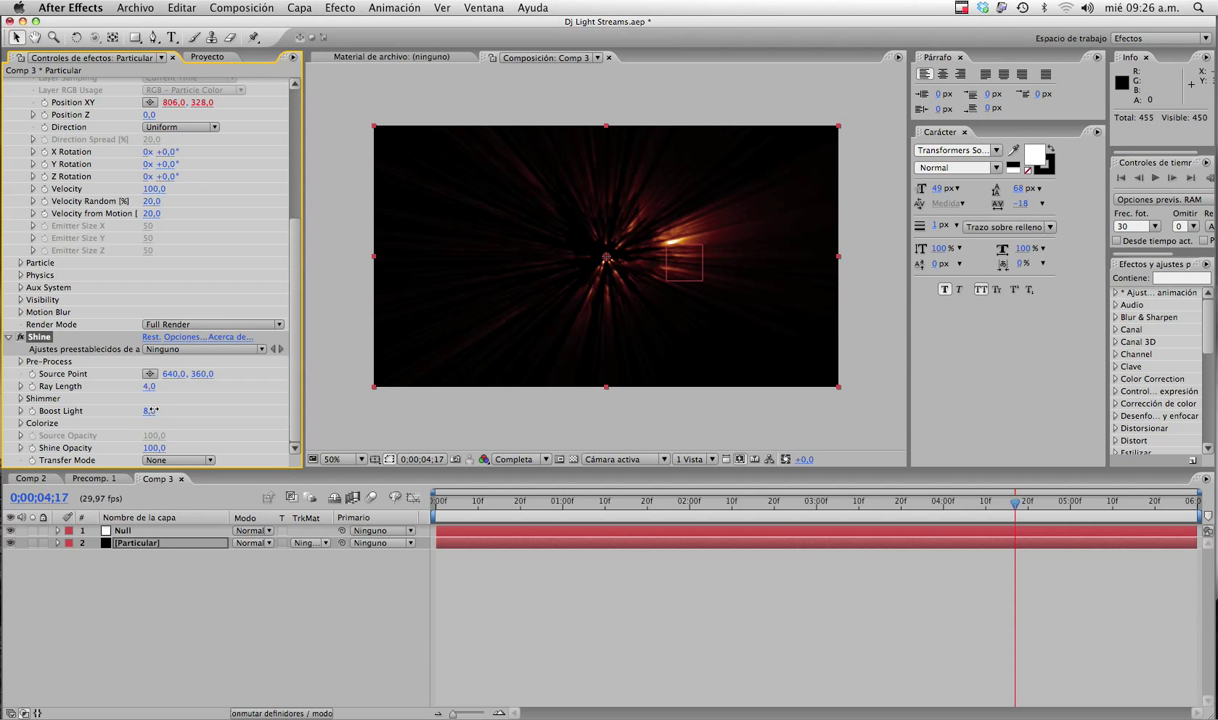
left_click(148, 387)
type("15")
key("Return")
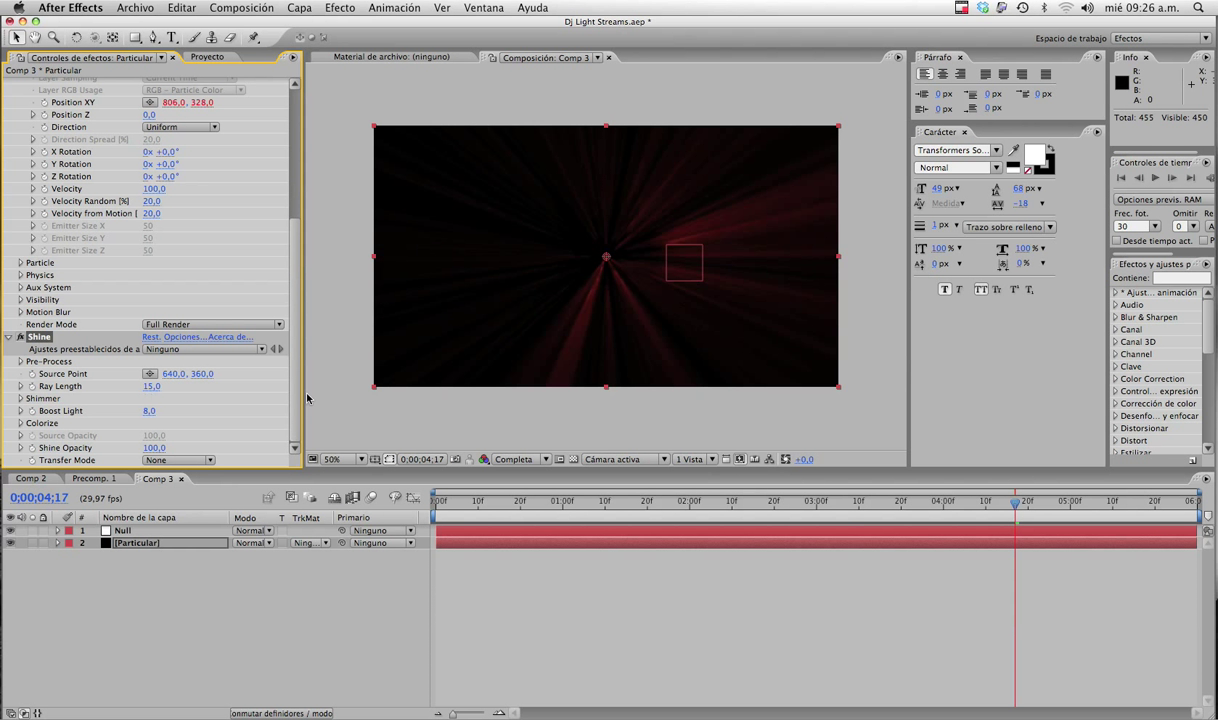
Set Shine's Boost Light to 9 and Ray Length to 10
left_click(148, 411)
type("0")
key("Return")
left_click(149, 387)
type("10")
key("Return")
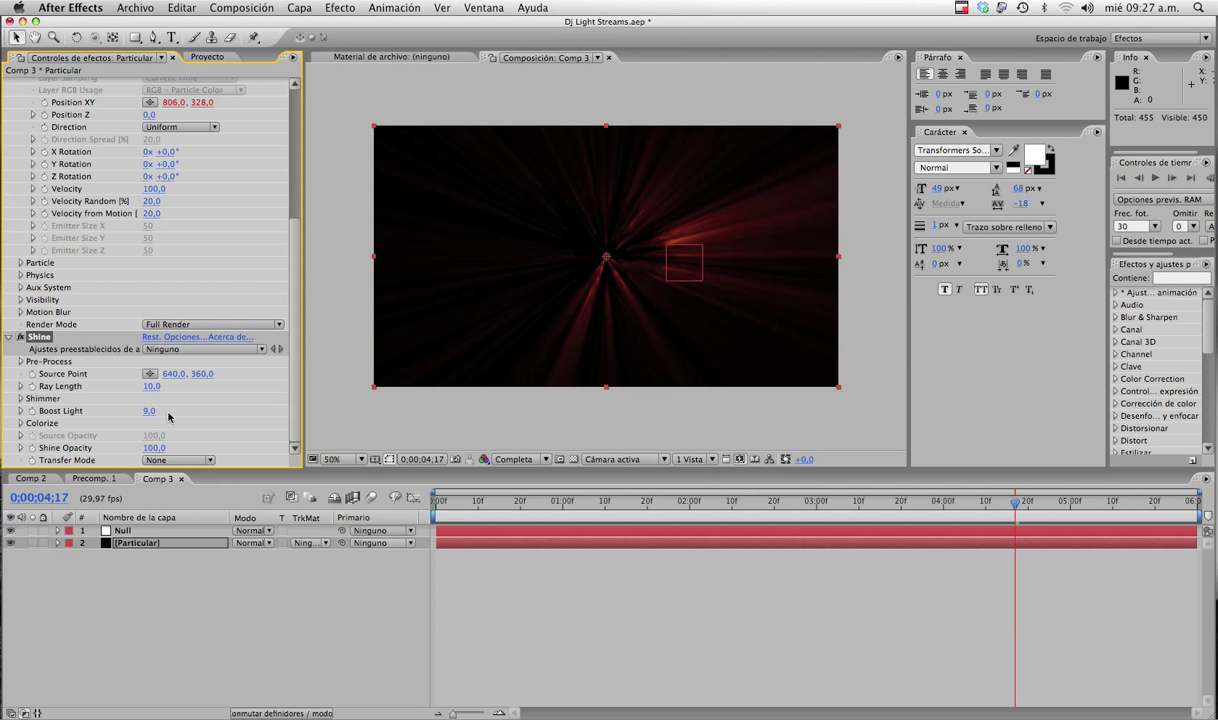
At 3:22, change the Shadows color in Shine's Colorize settings to a green with a hue of 89°
left_click(5, 340)
left_click_drag(832, 501, 910, 501)
left_click(20, 423)
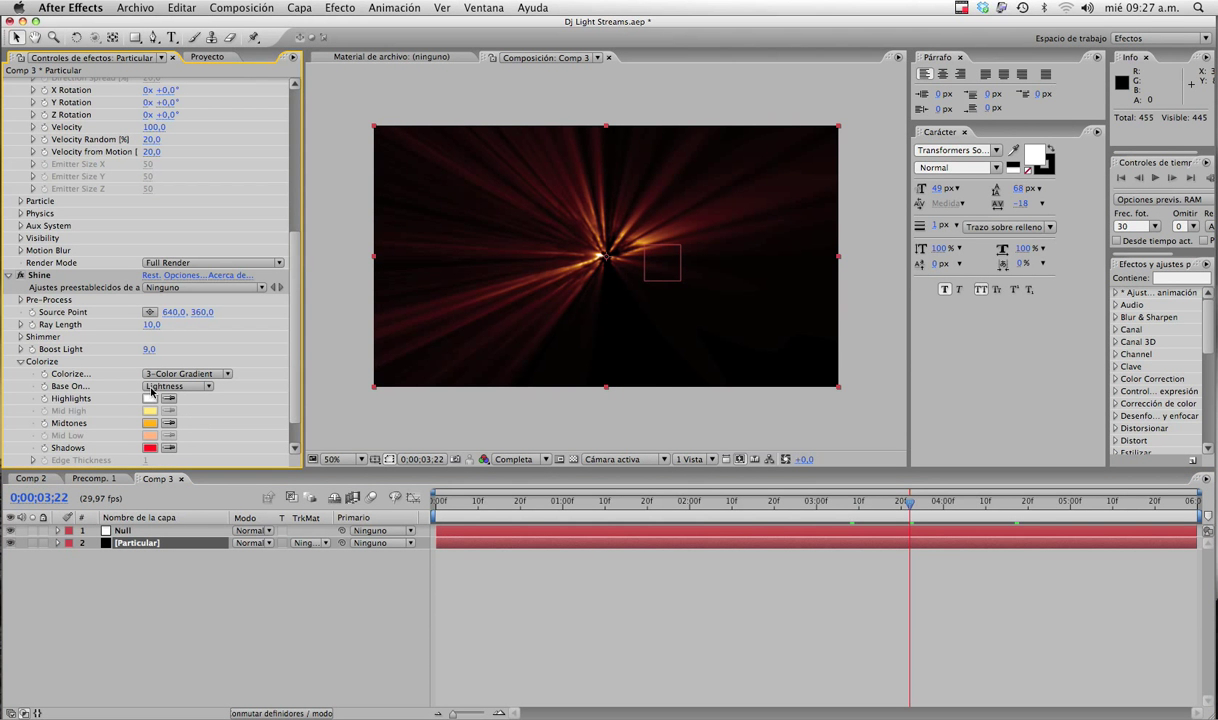
left_click(150, 447)
left_click_drag(620, 437, 621, 422)
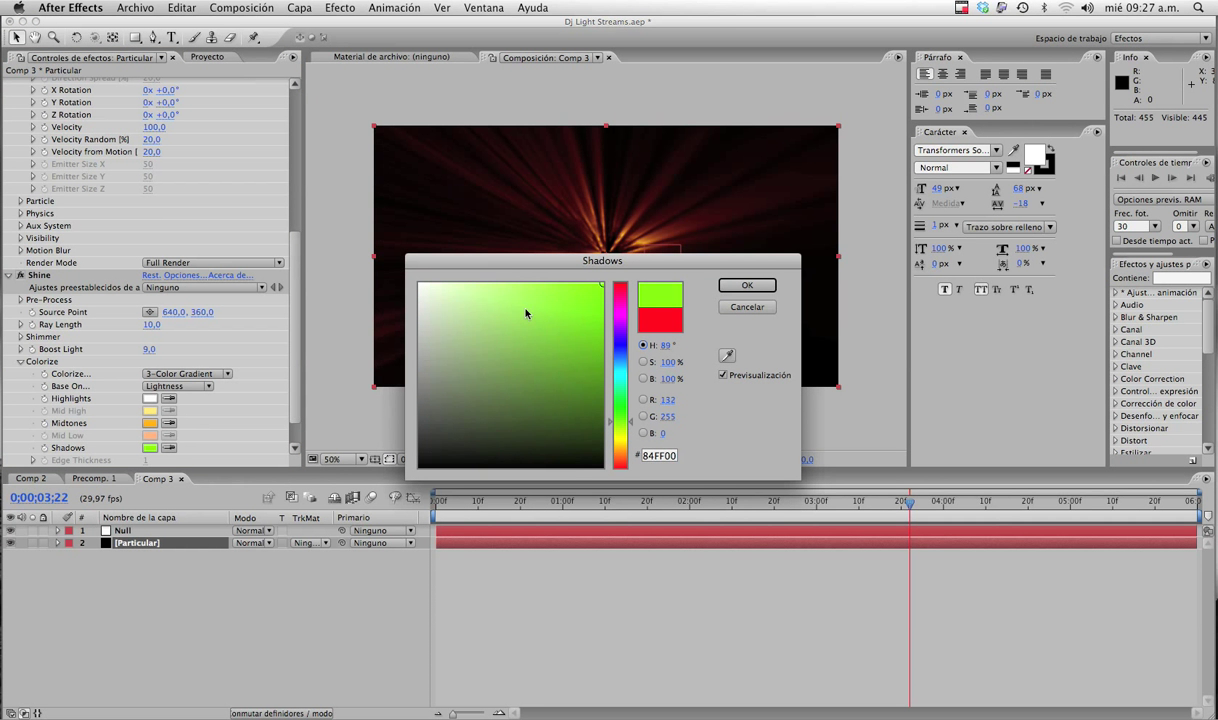
left_click(735, 286)
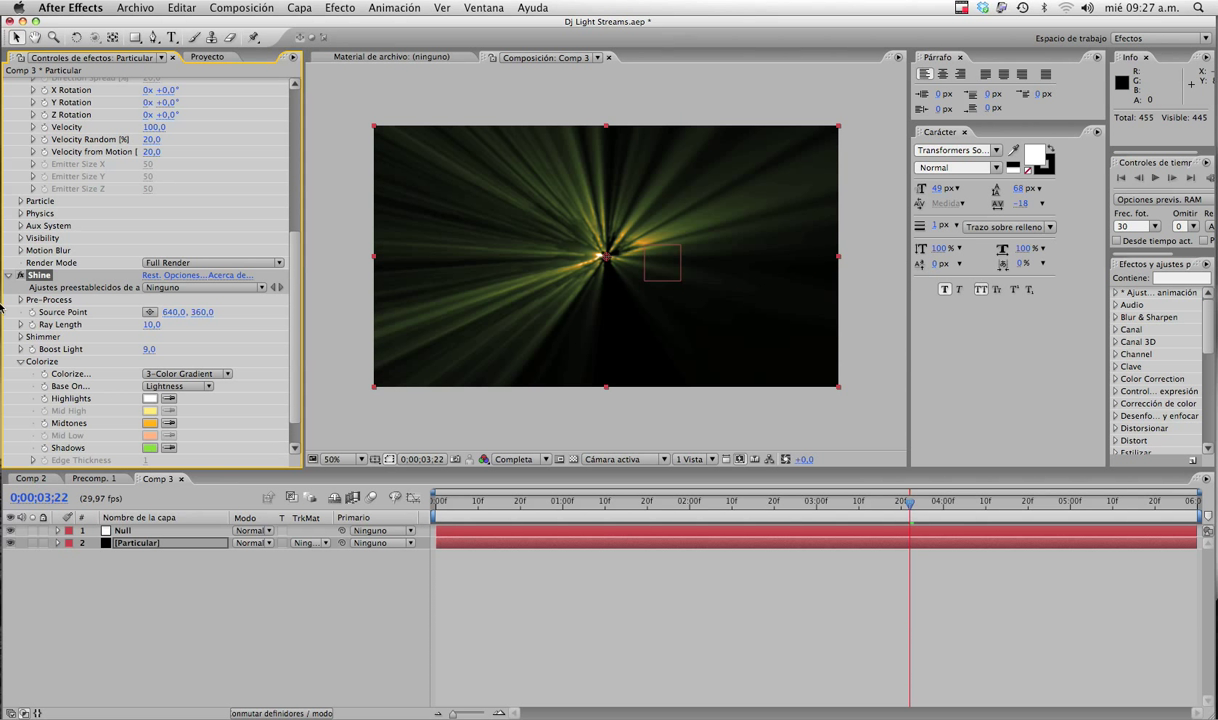
Set Shine's Midtones color to light green C7FF4F and its Highlights to a pale yellow-green with a hue of about 69°
left_click(149, 423)
left_click_drag(614, 446, 612, 430)
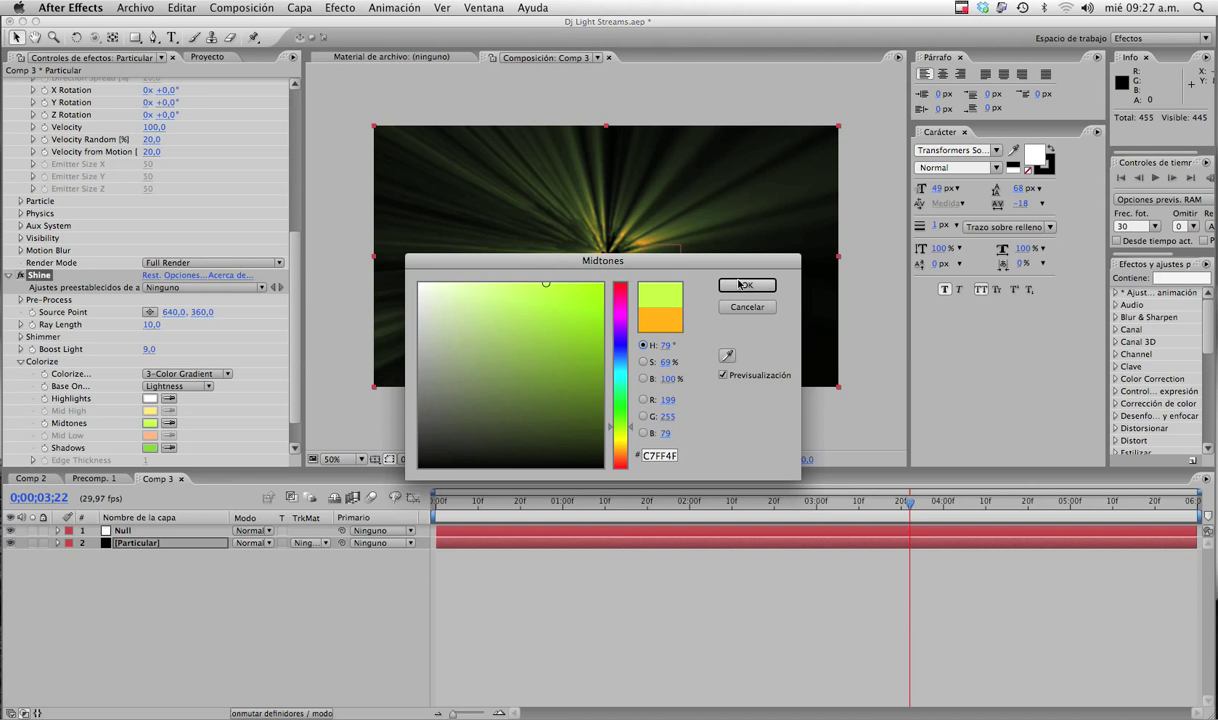
left_click(745, 286)
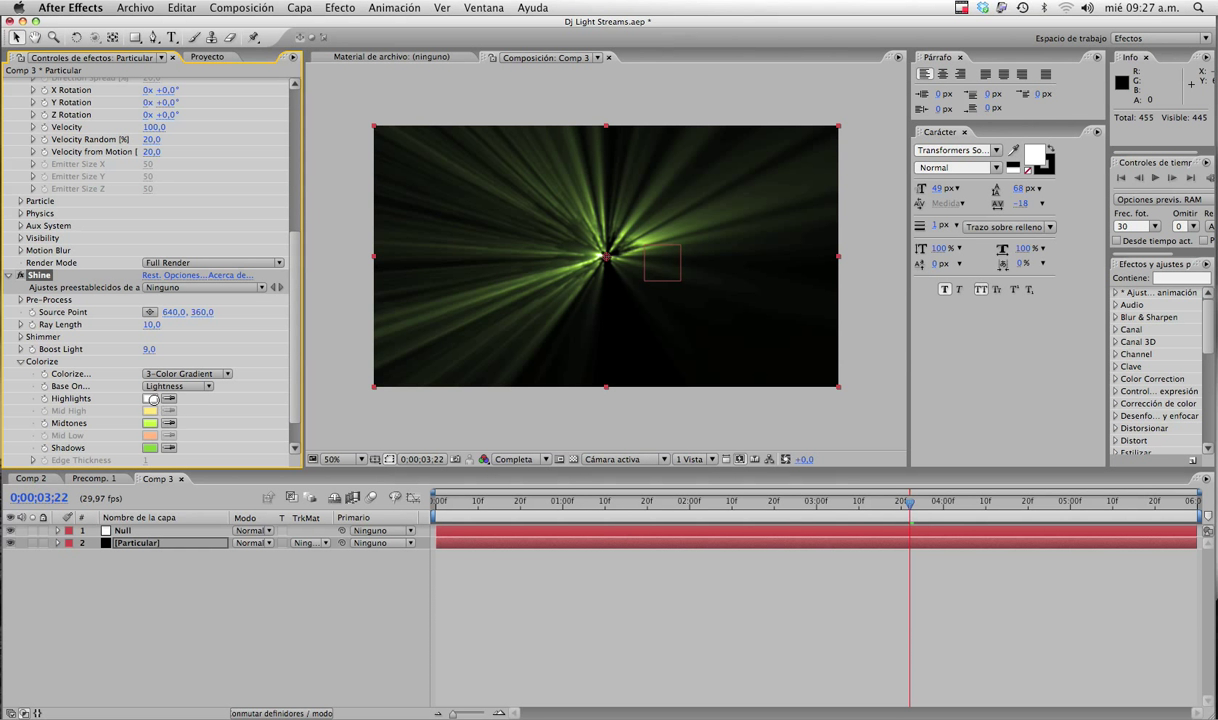
left_click(149, 398)
left_click_drag(612, 416, 612, 431)
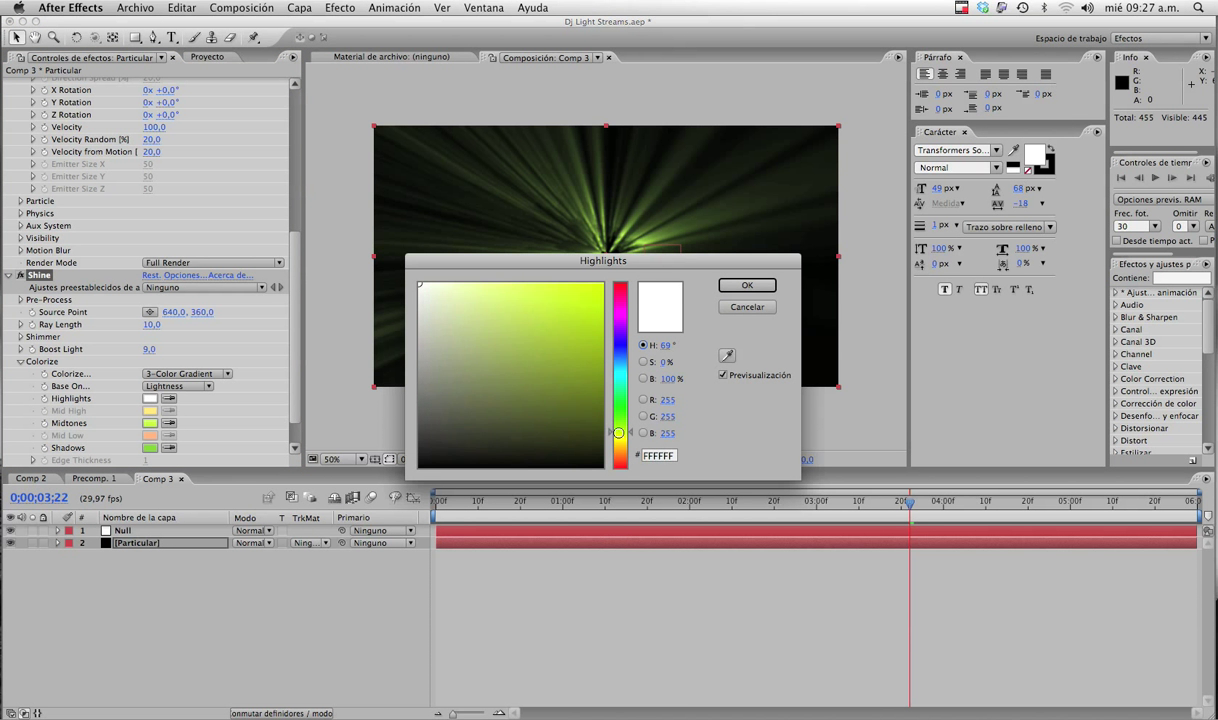
left_click(484, 284)
left_click(732, 285)
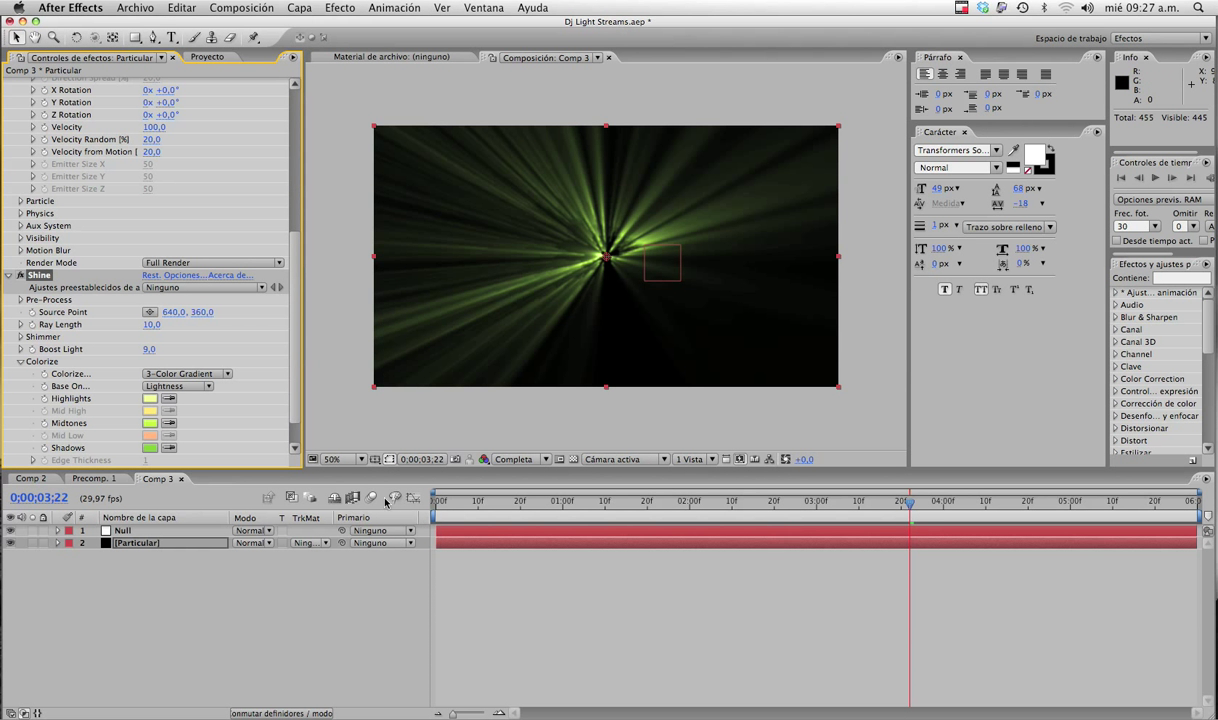
Change Shine's Shadows color to a brighter, more saturated green
left_click(149, 447)
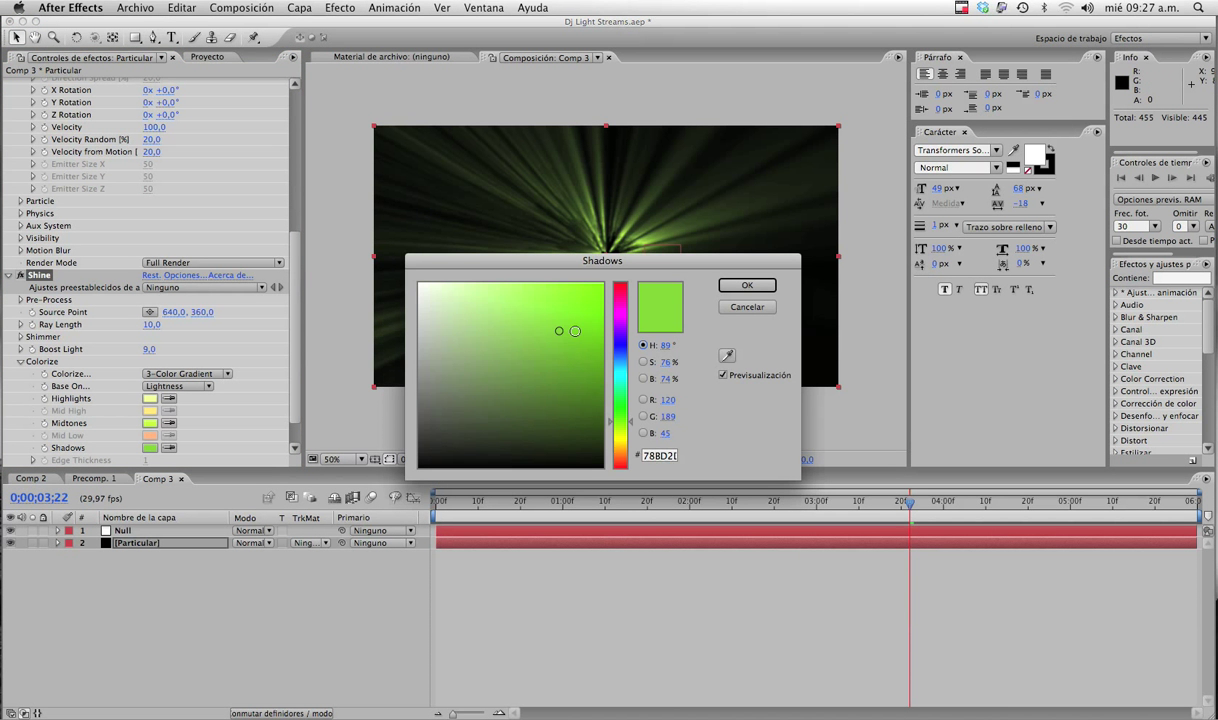
left_click_drag(548, 316, 589, 280)
left_click(748, 285)
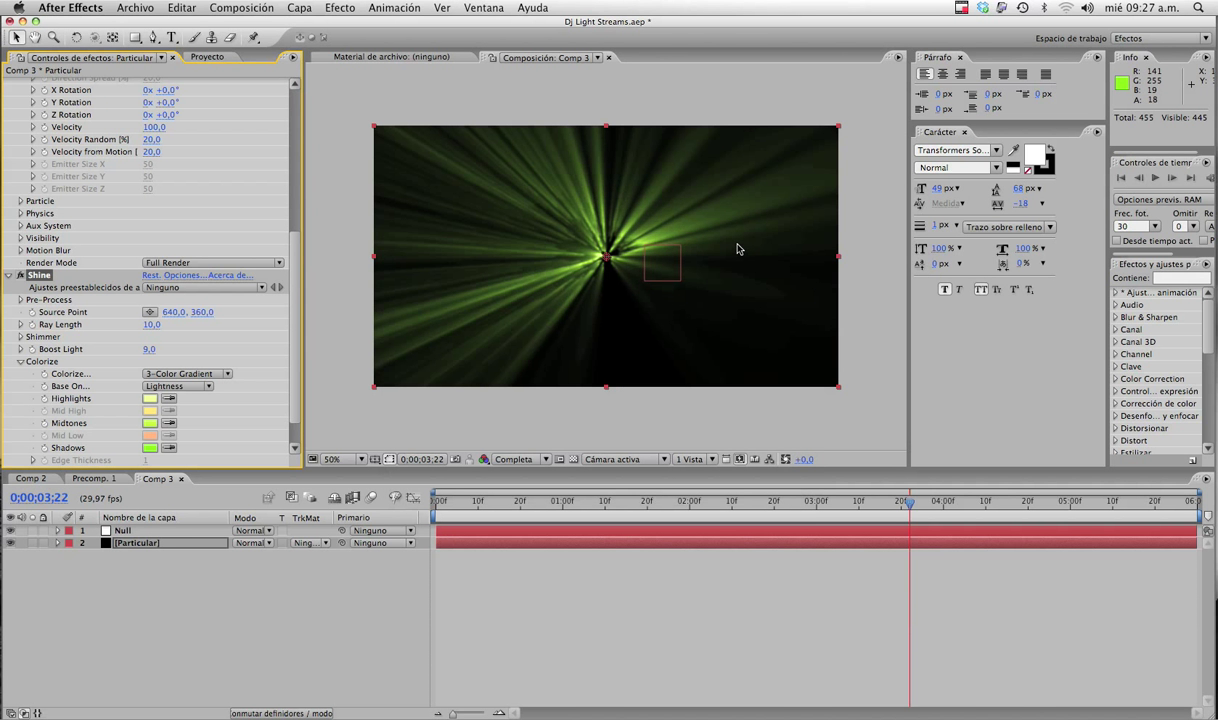
Add the Trapcode Starglow effect with a Boost Light of 10 and scrub the animation to 4:29
left_click(331, 10)
mouse_move(410, 502)
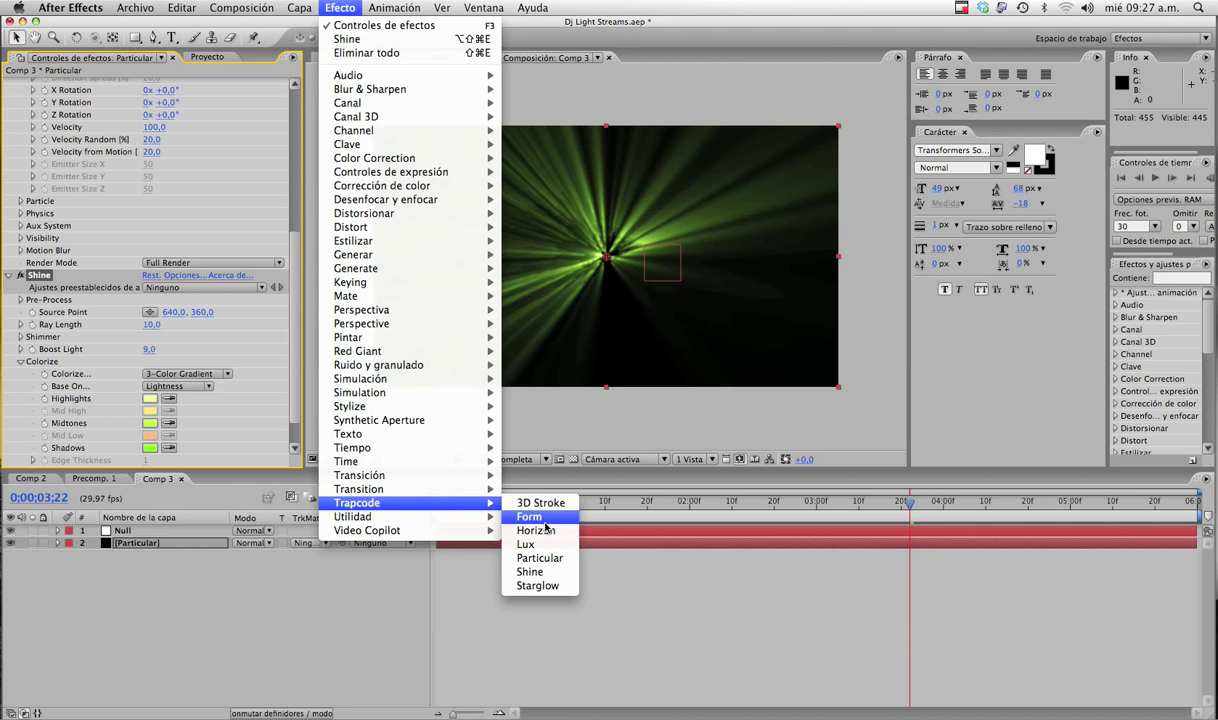
left_click(538, 585)
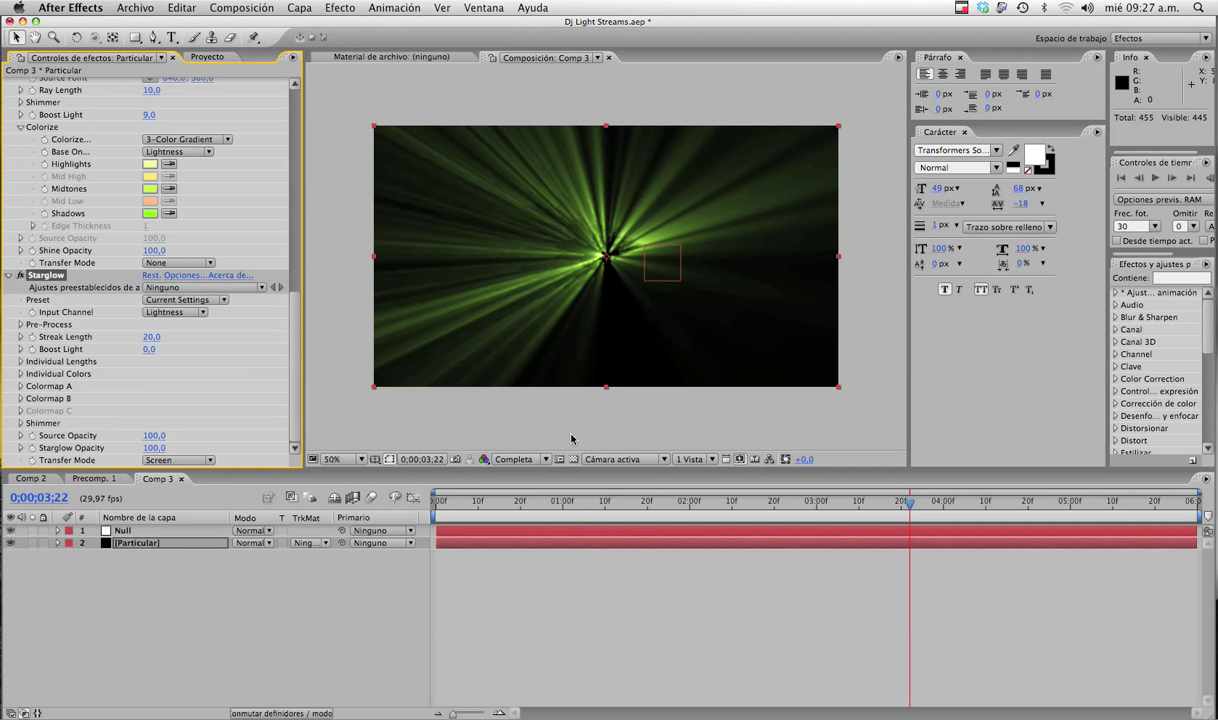
left_click(150, 349)
type("10")
key("Return")
left_click_drag(783, 508, 1066, 503)
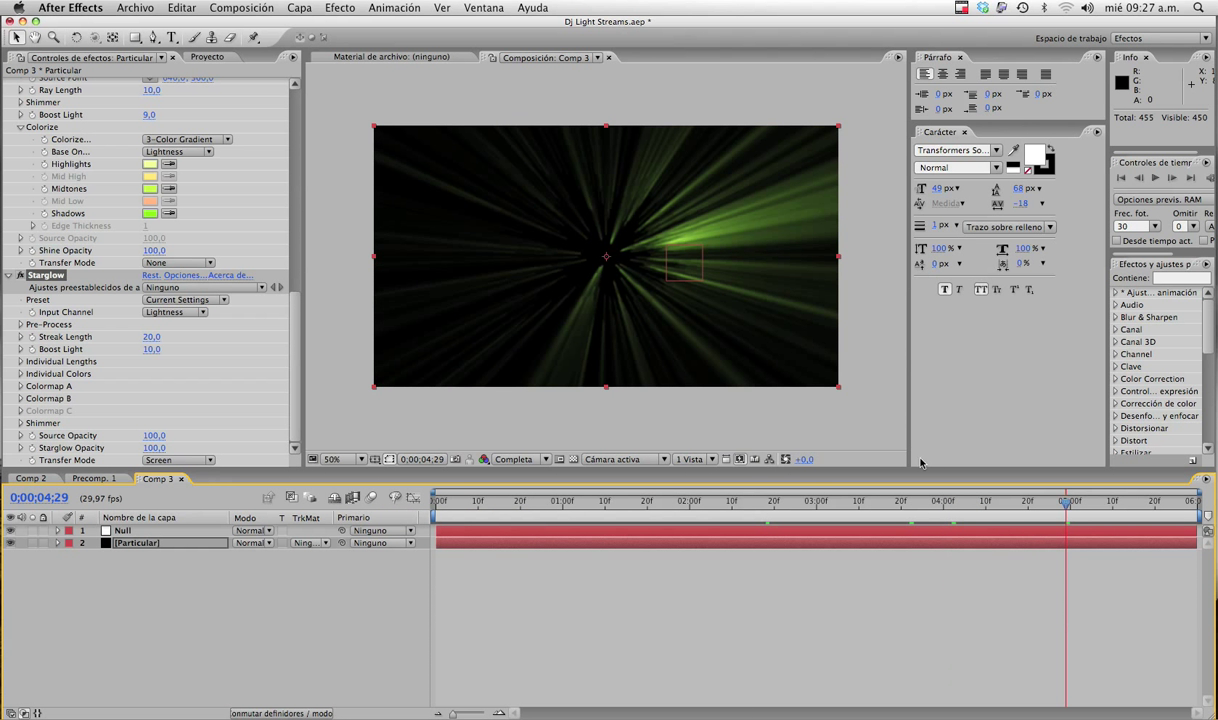
Set Starglow's Streak Length to 25 and scrub the animation to 4:12
left_click(150, 337)
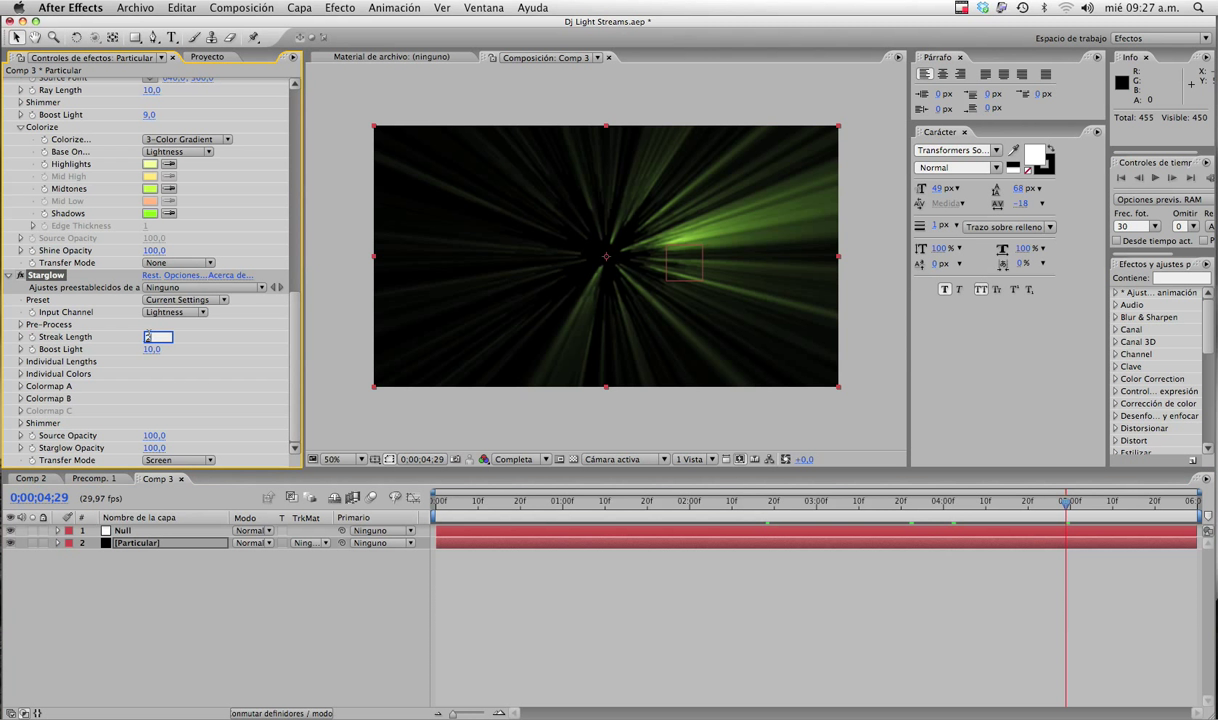
key("Return")
left_click(716, 503)
left_click_drag(716, 503, 993, 512)
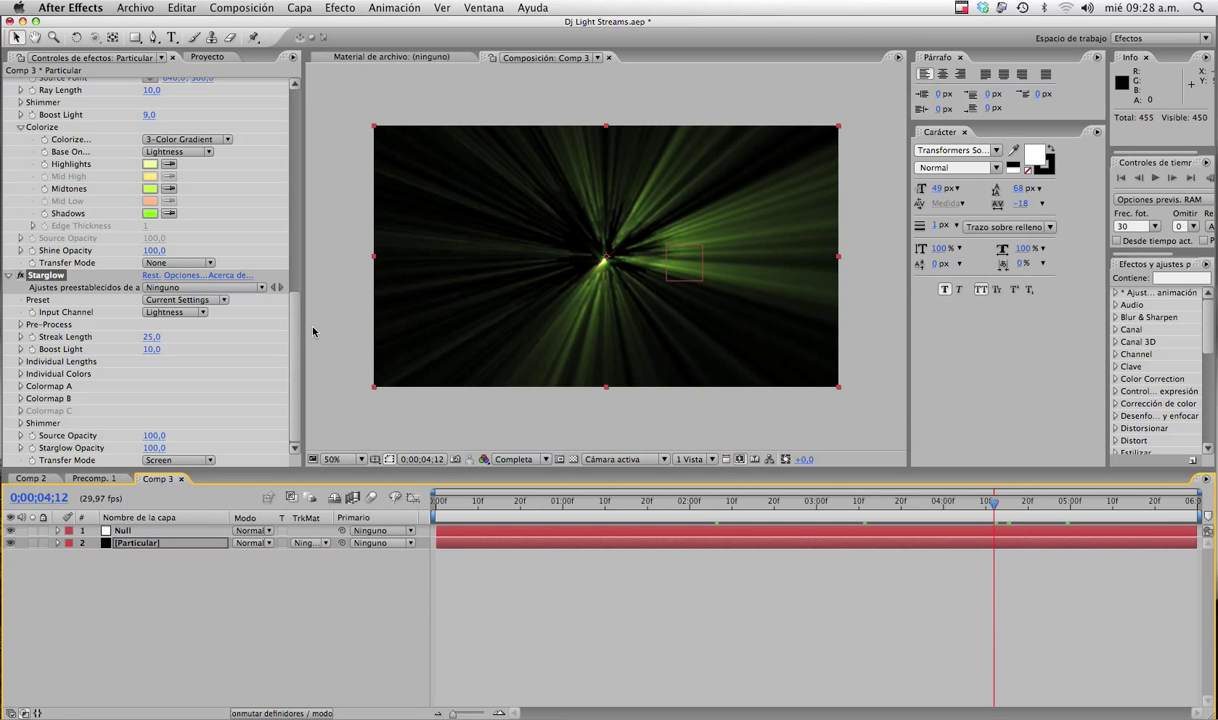
Try Shine's Boost Light at 15, settle on 20, and set its Ray Length to 9
scroll(285, 312, "up", 3)
left_click(149, 174)
type("1")
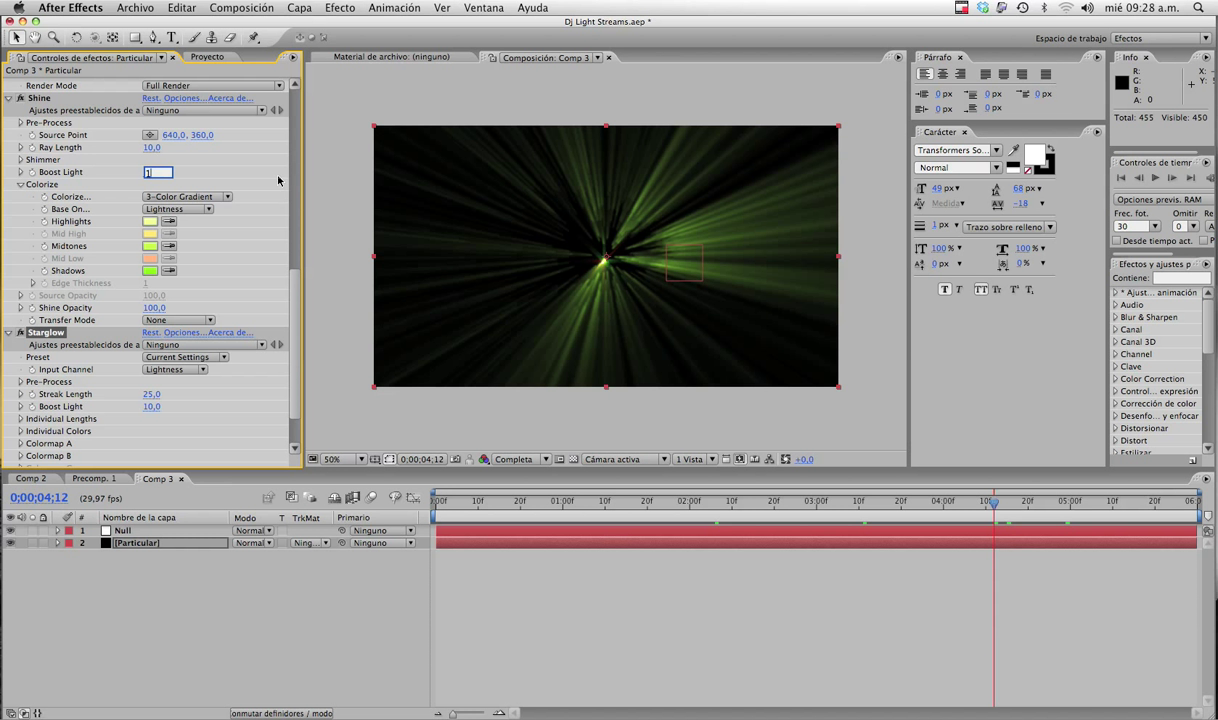
type("5")
key("Return")
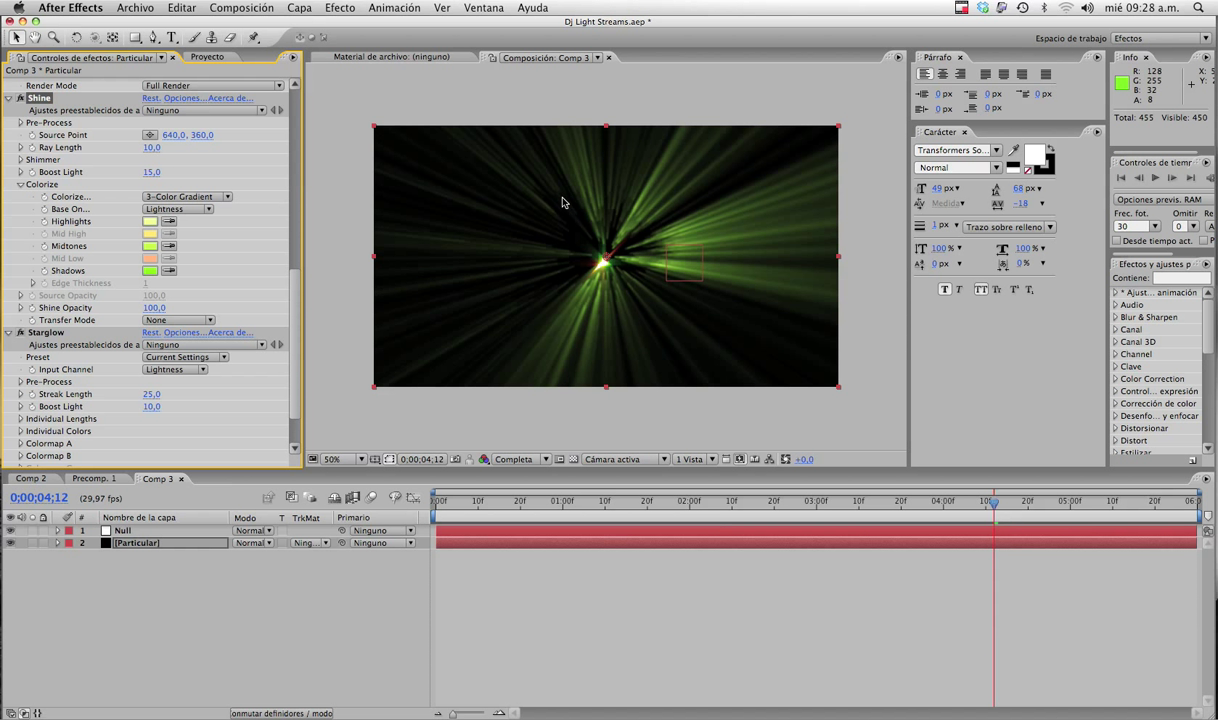
left_click(152, 172)
type("20")
key("Return")
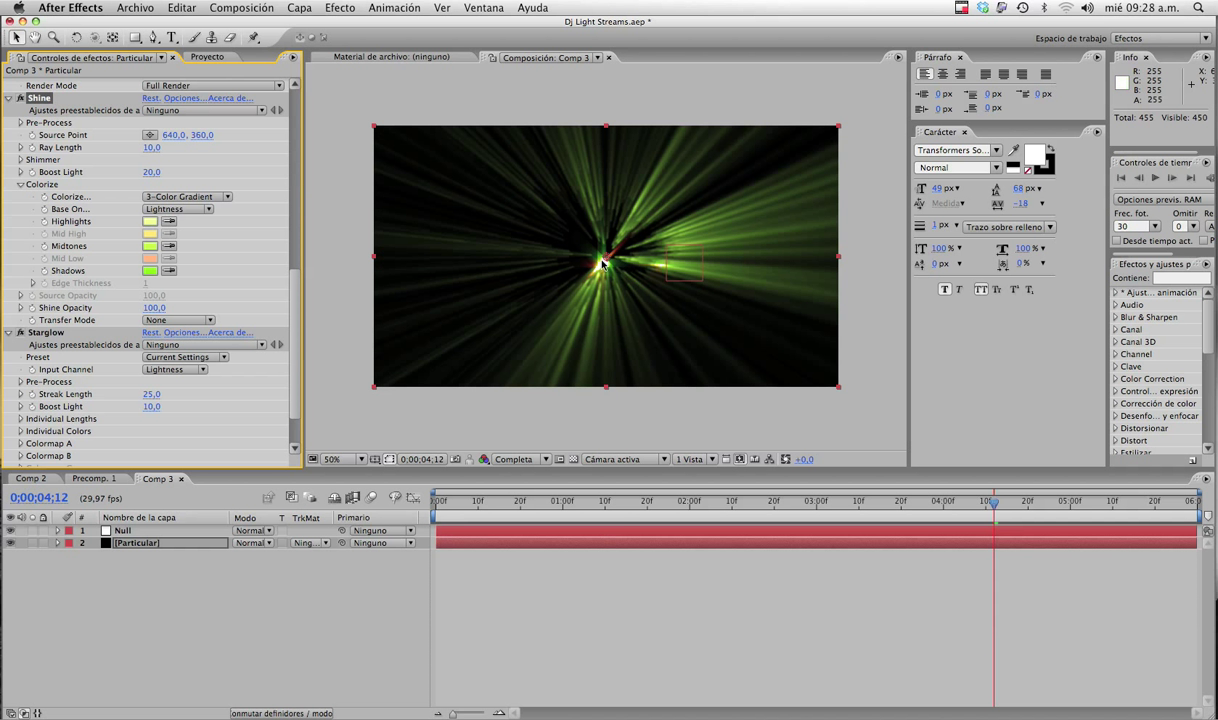
left_click(149, 148)
type("9")
key("Return")
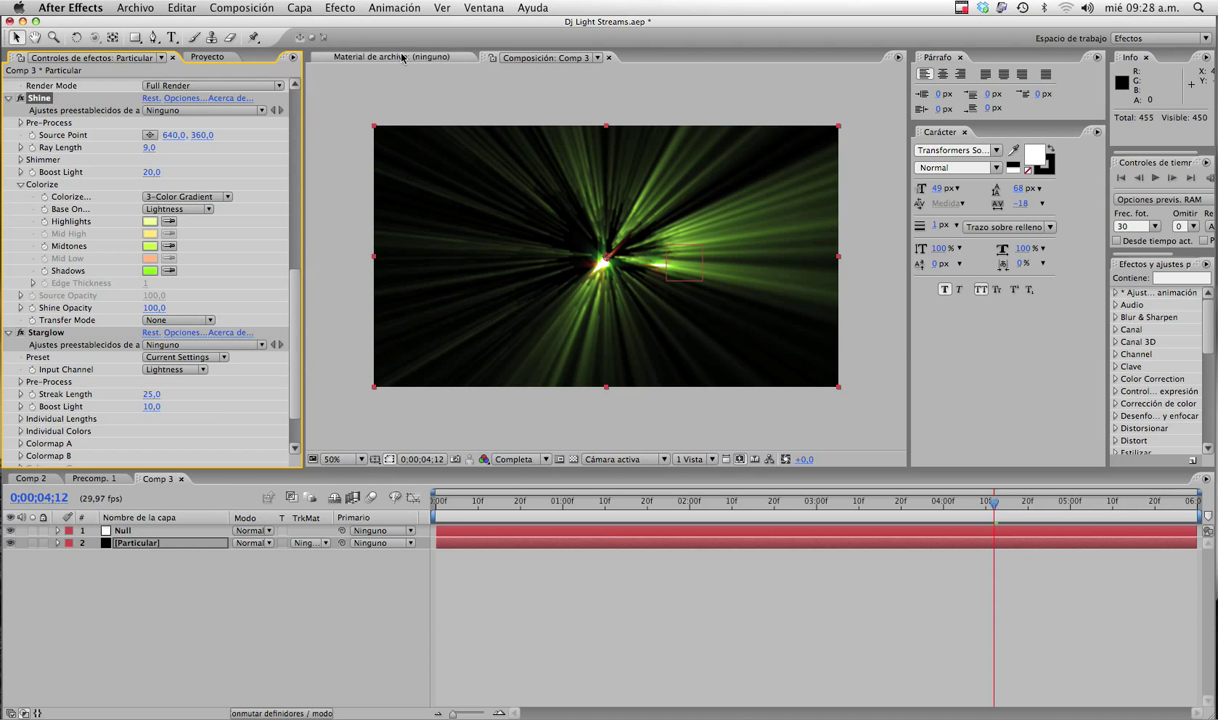
Add the Resplandor glow effect with a threshold of 70% and an intensity of 0.5, and collapse its settings
left_click(342, 8)
mouse_move(415, 240)
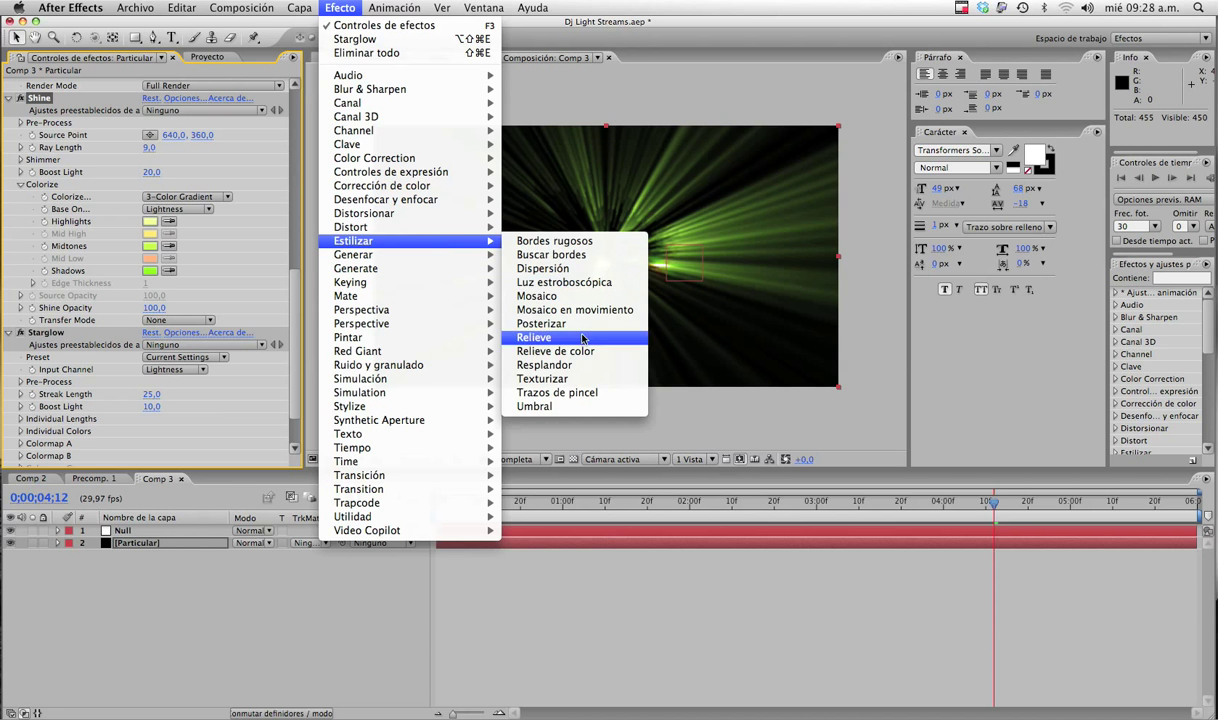
left_click(580, 366)
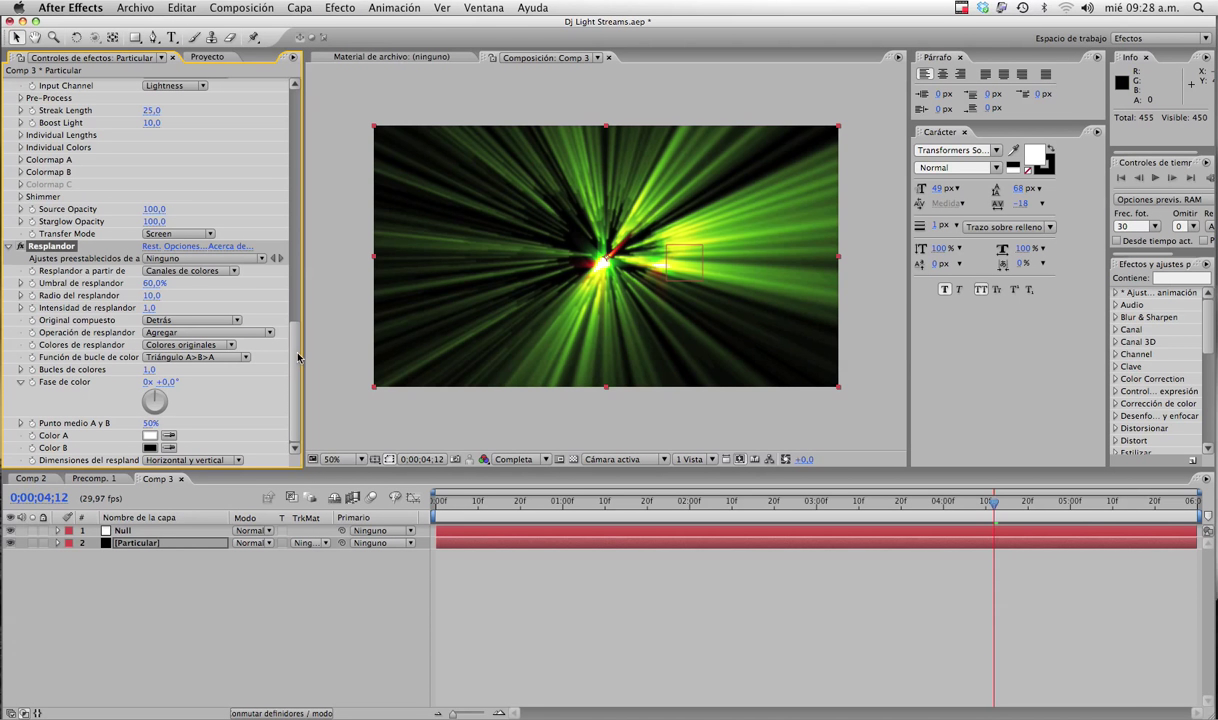
left_click(153, 284)
type("70")
key("Return")
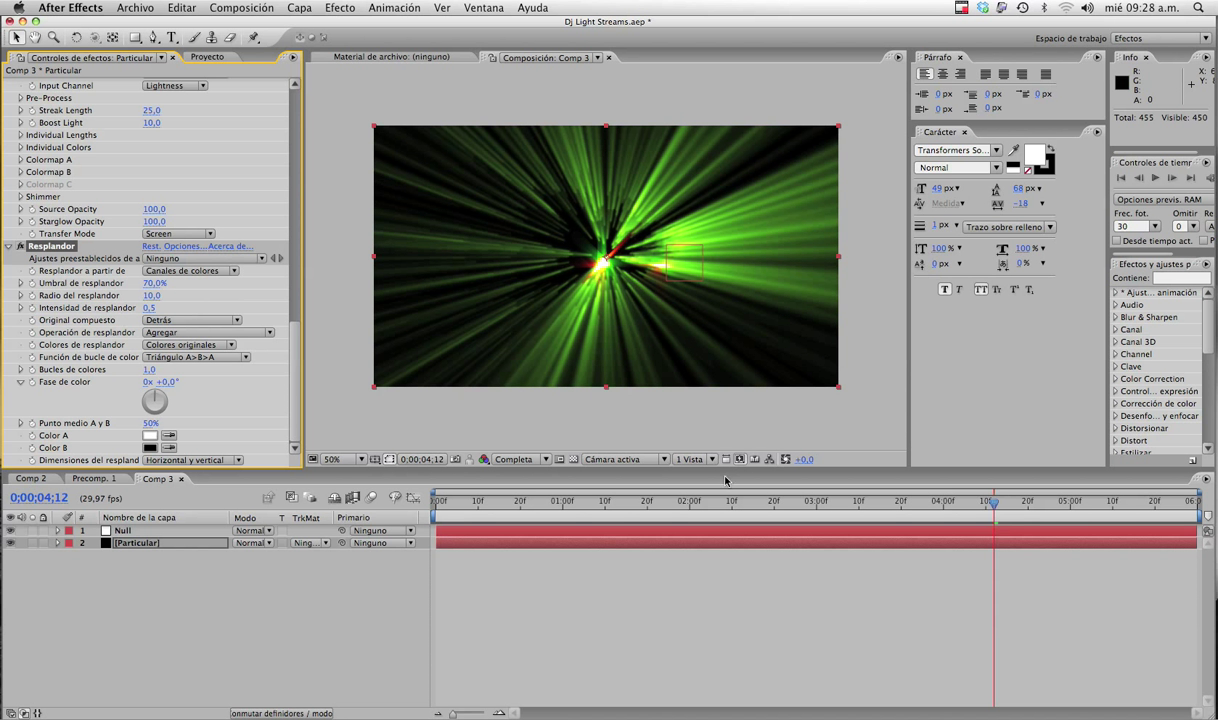
left_click(10, 246)
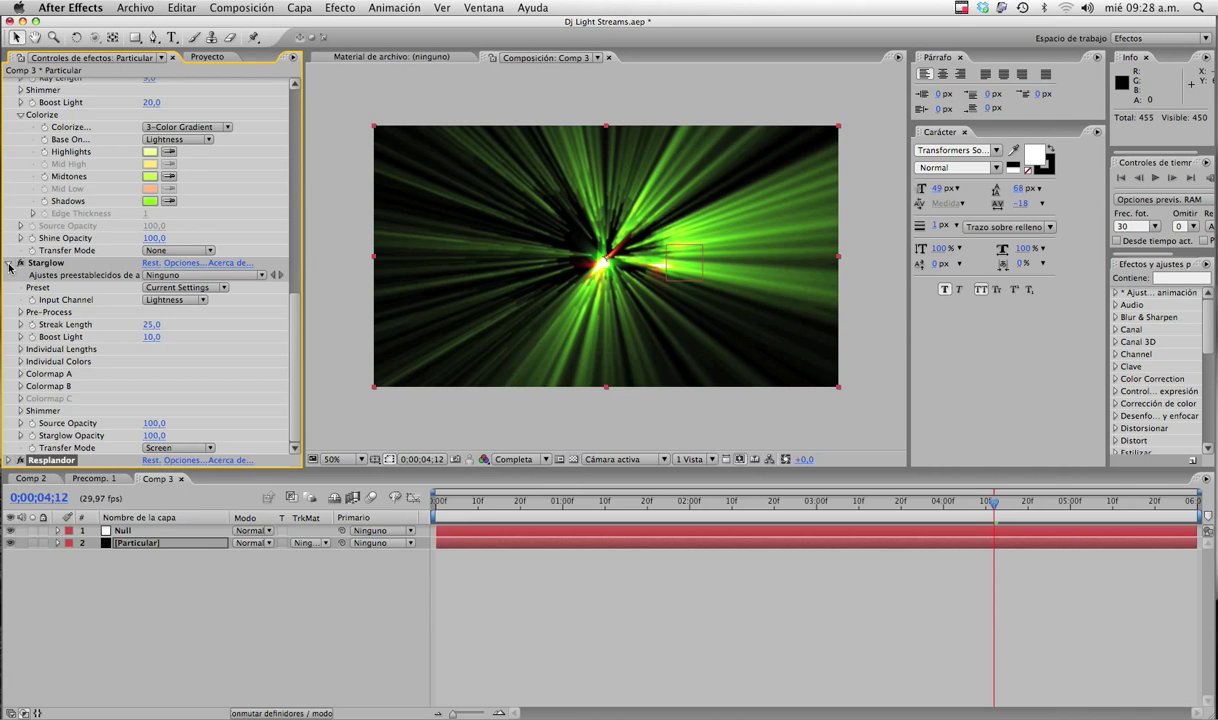
Try Starglow's Grassy Star preset and settle on the Green preset
left_click(163, 287)
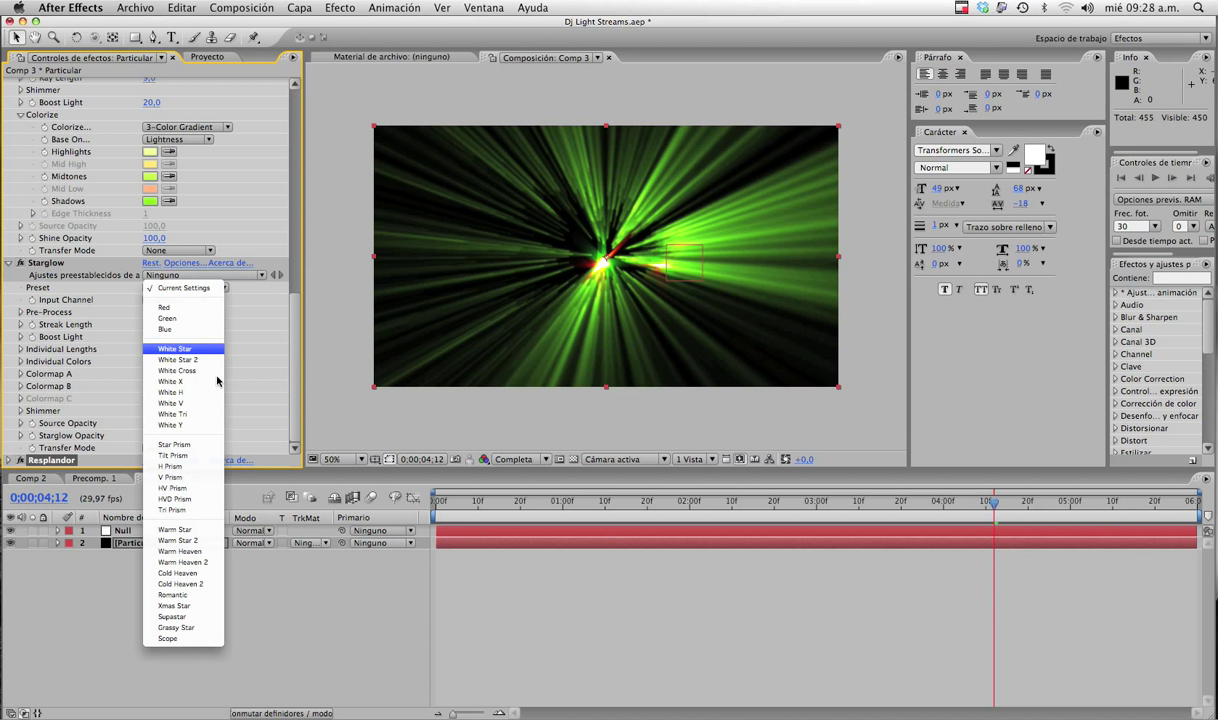
left_click(177, 627)
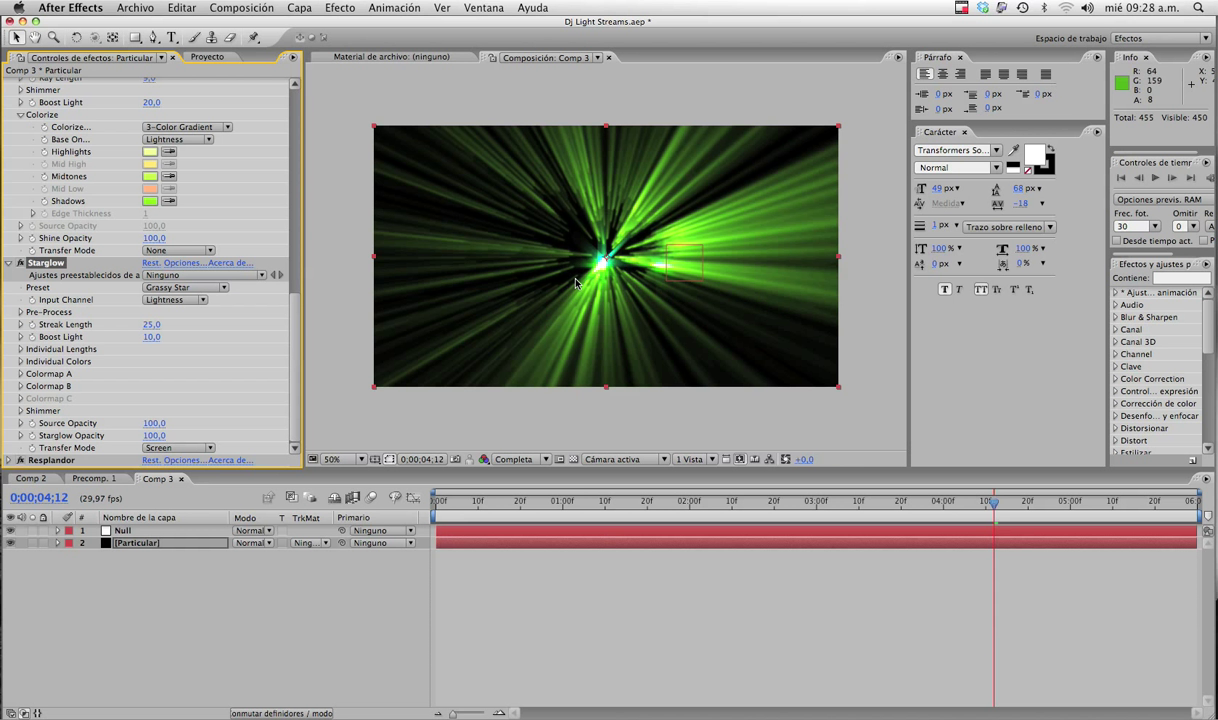
left_click(185, 291)
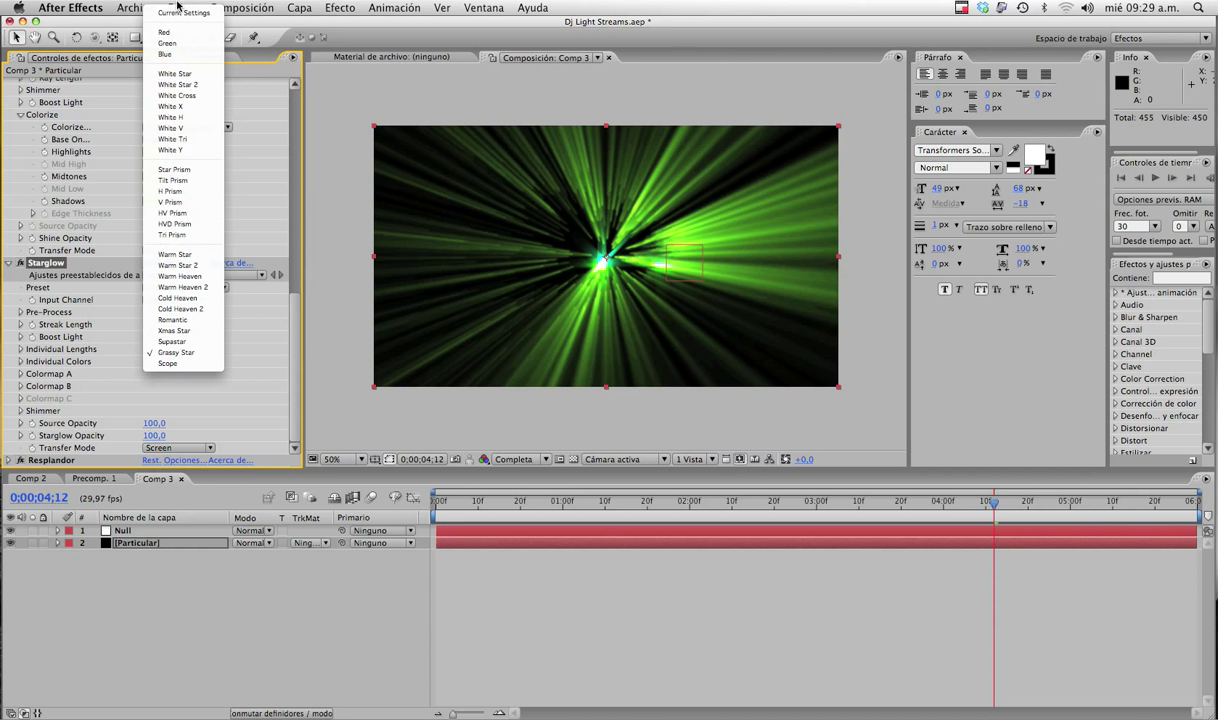
left_click(398, 158)
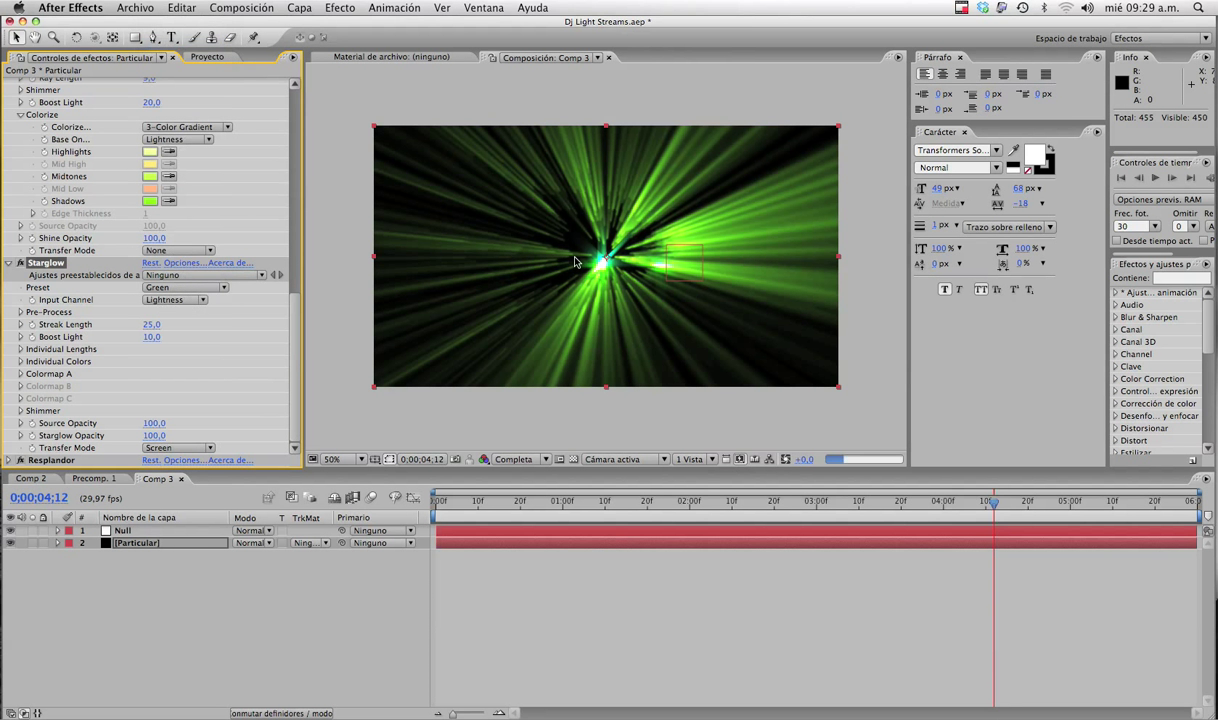
Move the time to 5:14 and precompose the Null and Particular layers together
left_click(1130, 512)
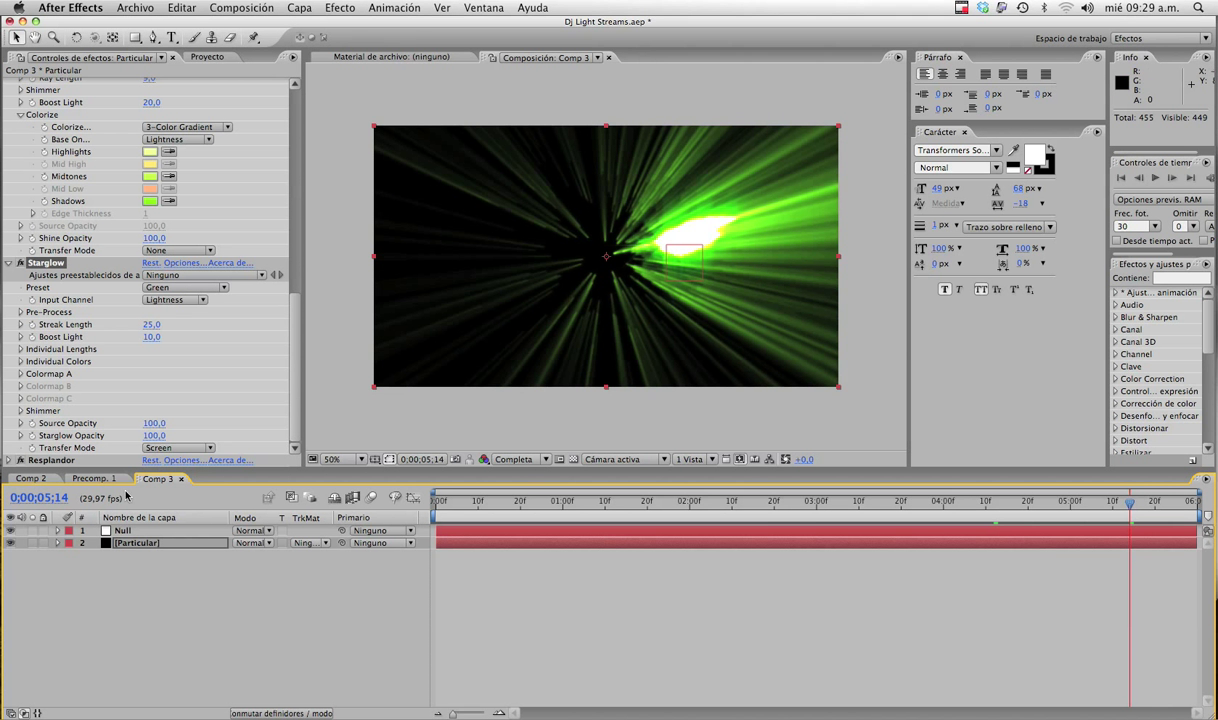
left_click(124, 530, "shift")
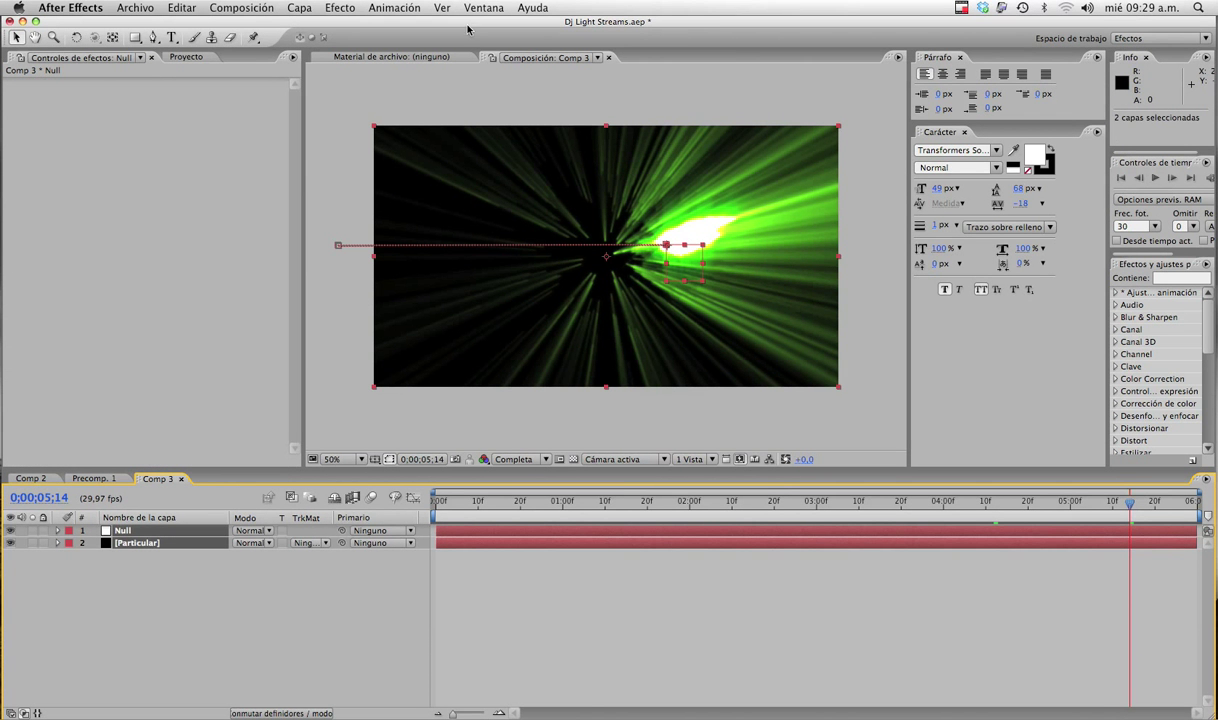
left_click(299, 7)
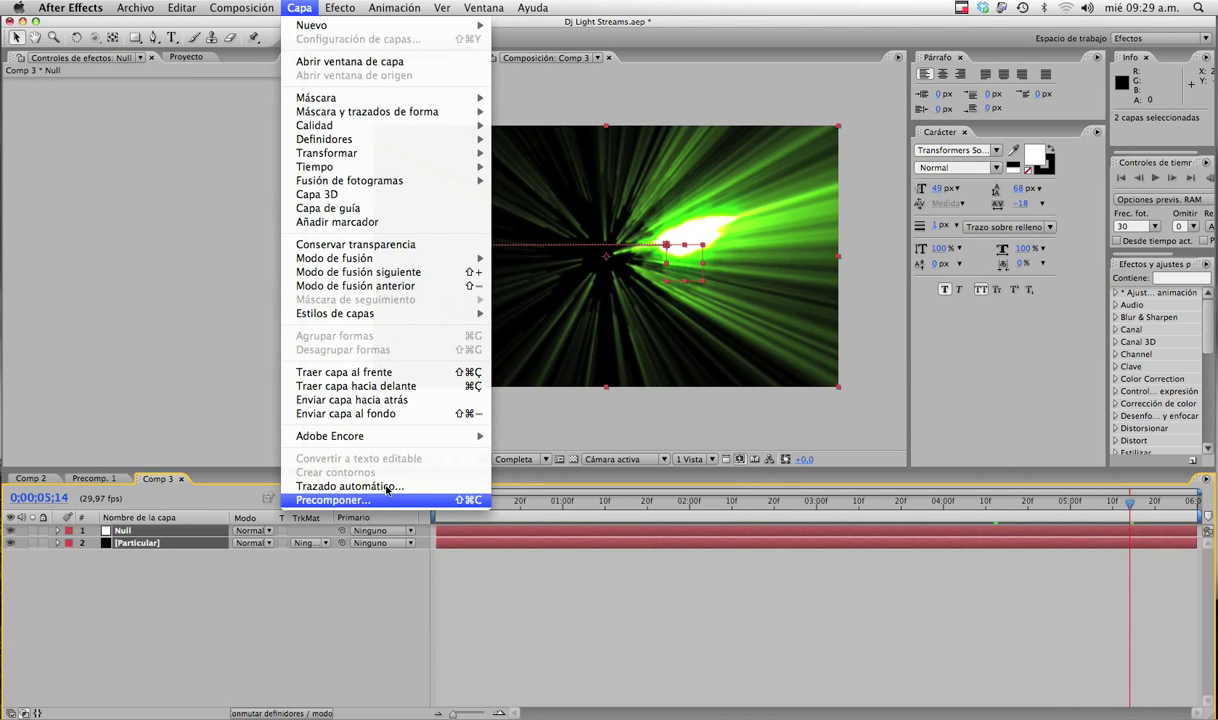
left_click(330, 497)
left_click(742, 455)
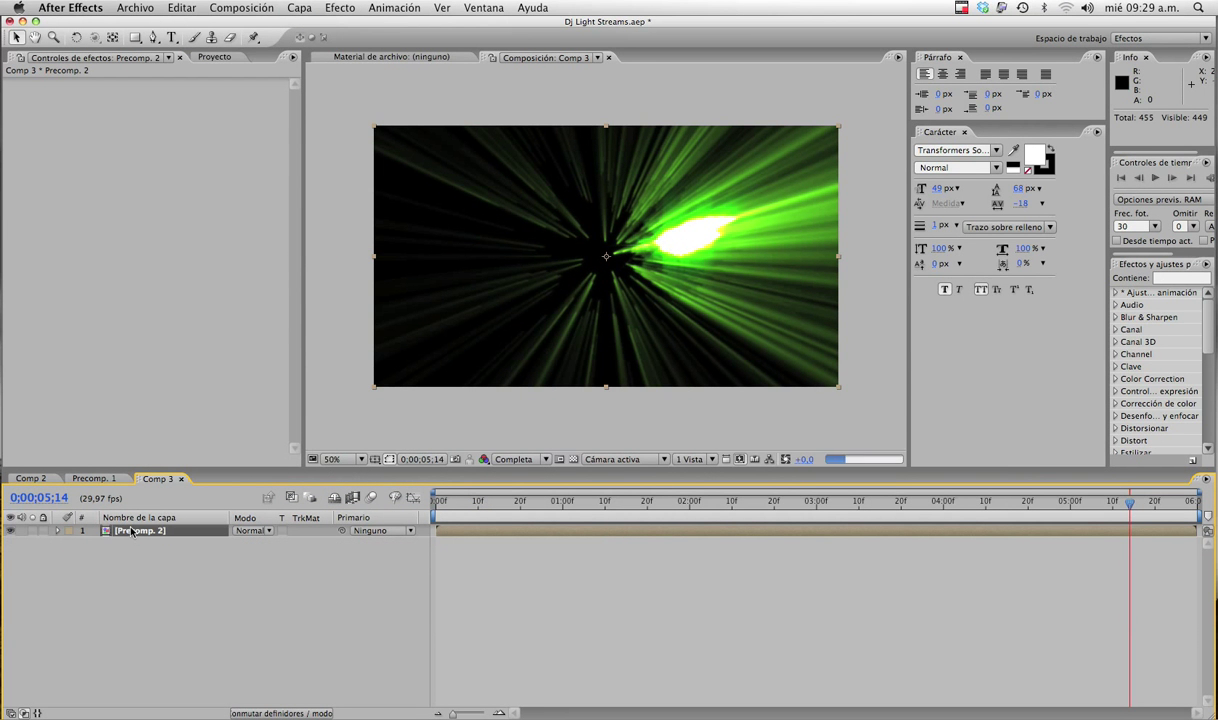
Rename the new precomposed layer as Light Streams
key("Return")
type("Lig")
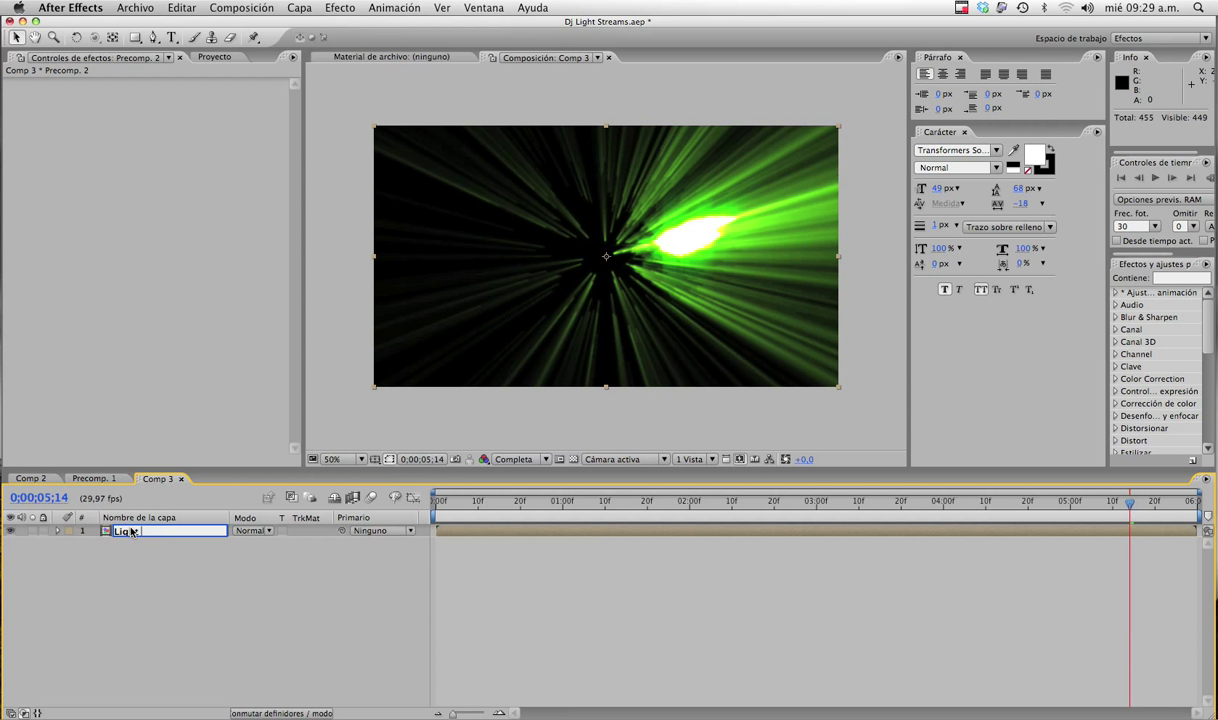
type("ht Streams")
key("Return")
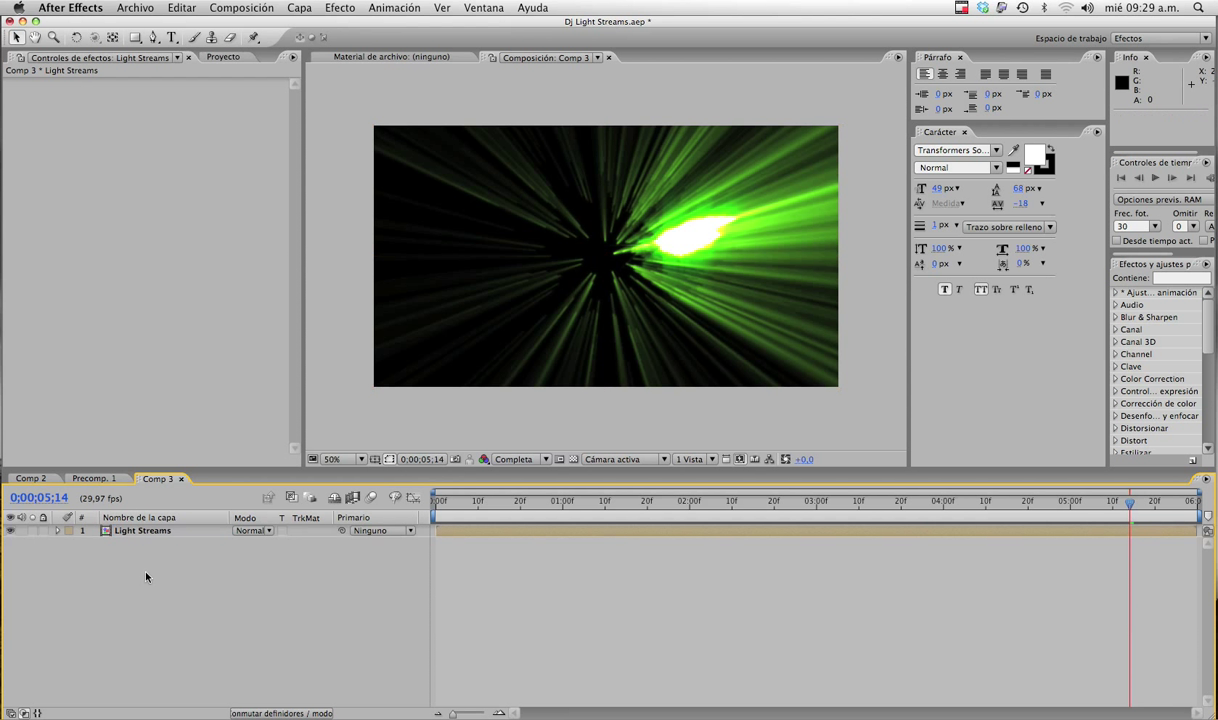
Duplicate the Light Streams layer and hide the upper copy
left_click(134, 535)
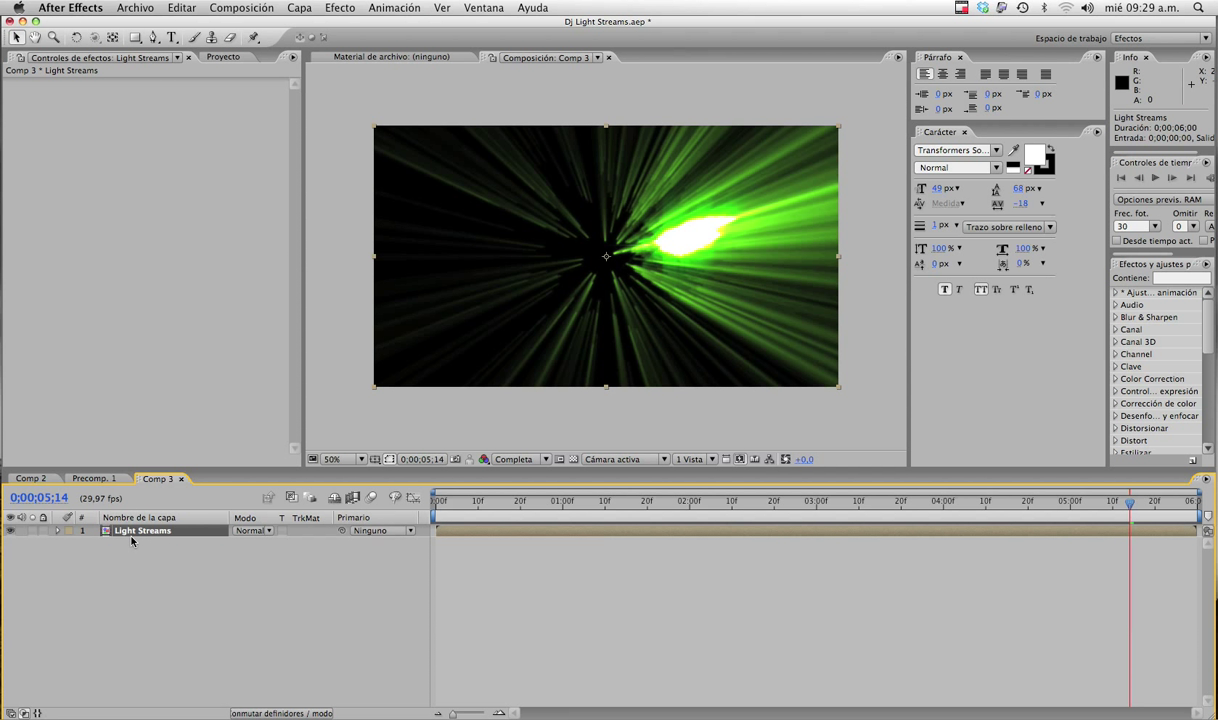
key("super+d")
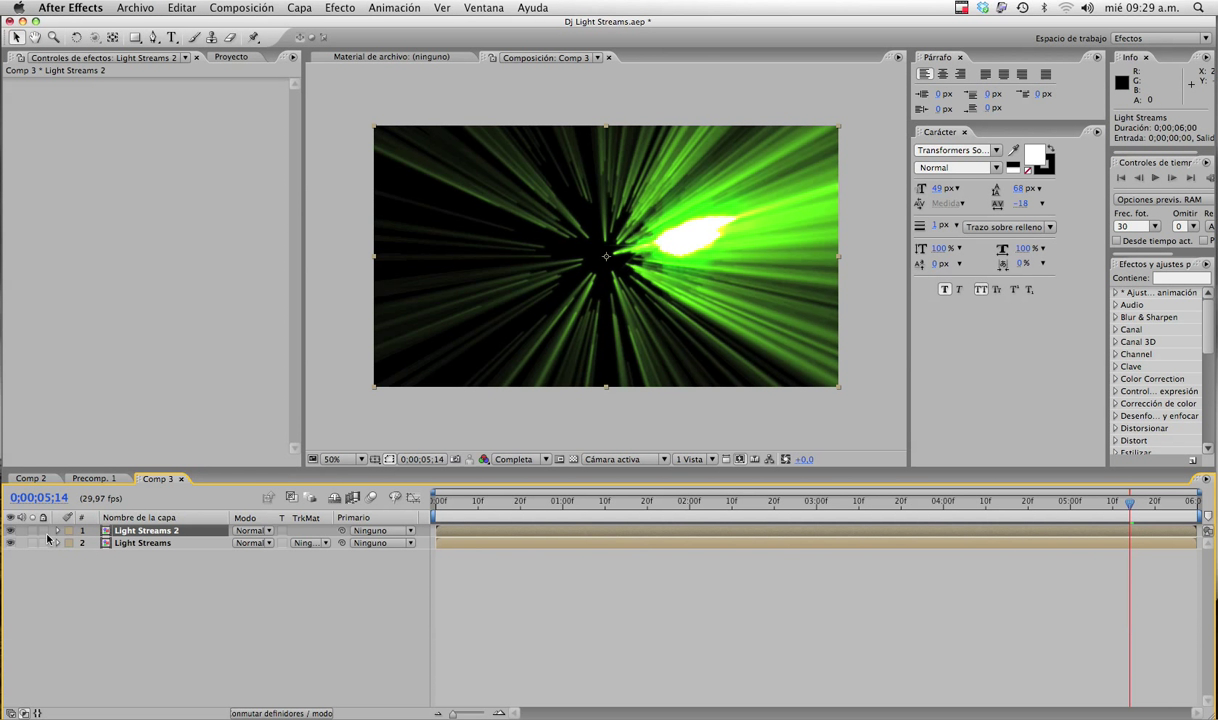
left_click(10, 530)
left_click(10, 530)
left_click(10, 530)
Apply CC Vector Blur to the lower Light Streams layer and set its Amount to 45
left_click(138, 544)
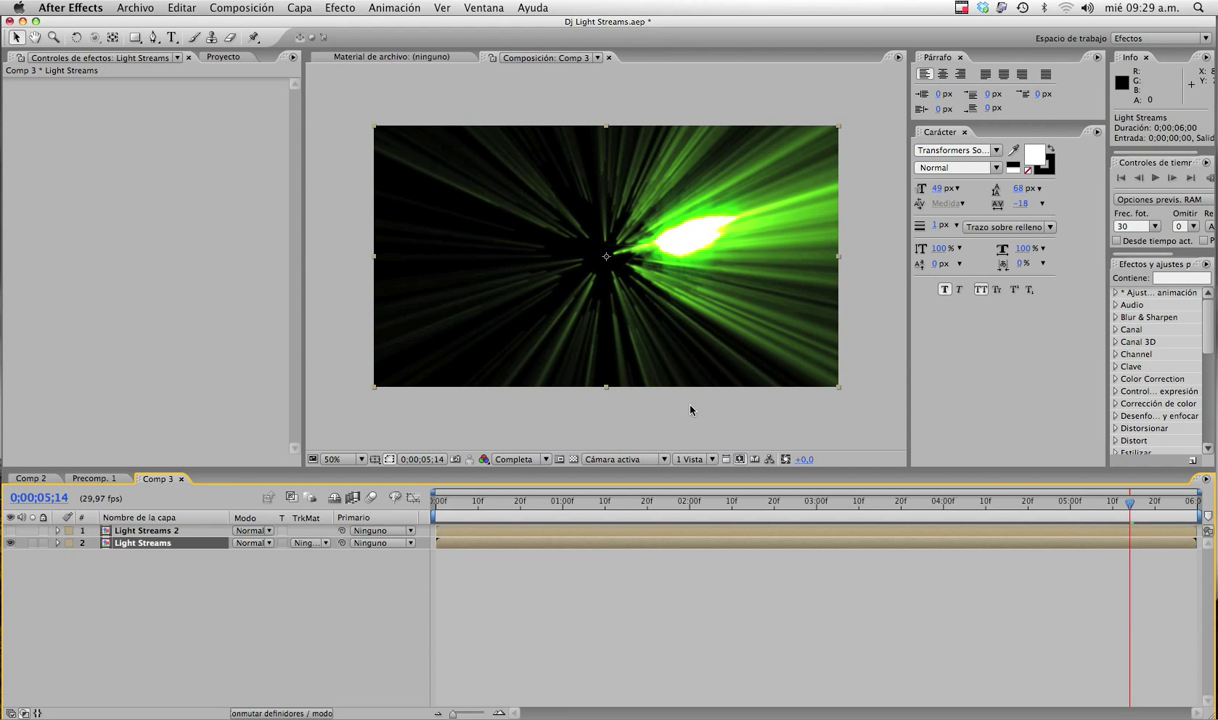
left_click(1175, 279)
type("vec")
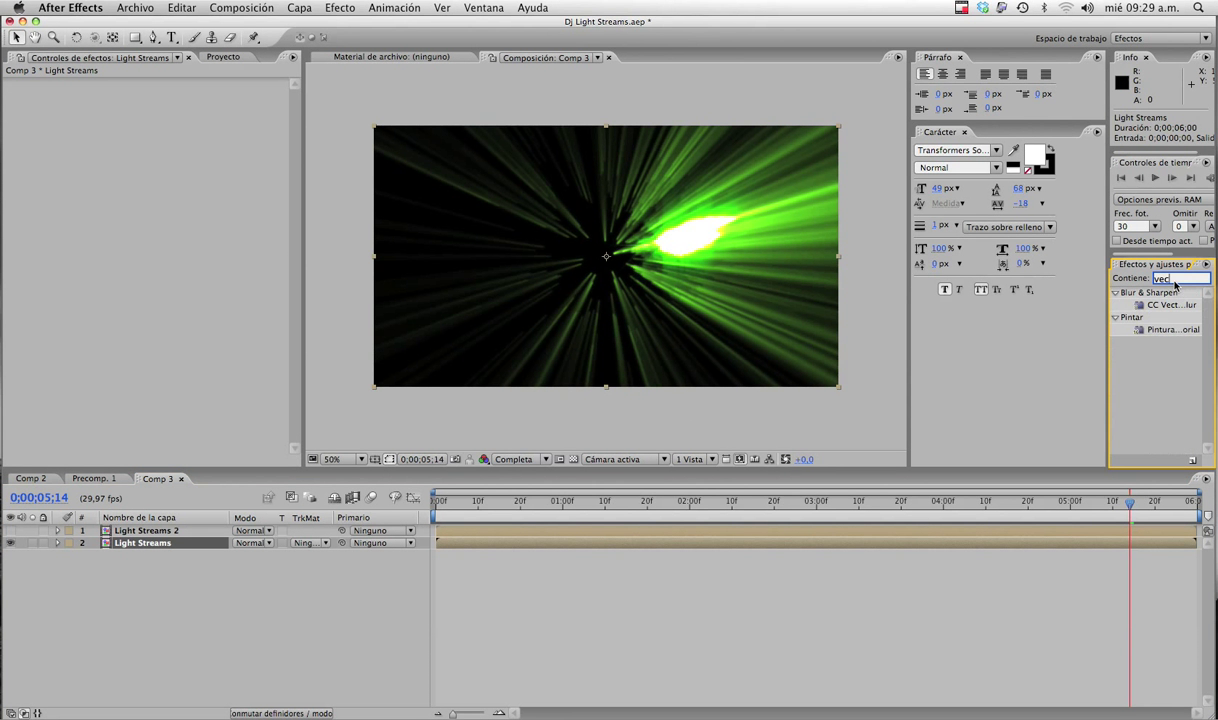
left_click_drag(1170, 304, 690, 242)
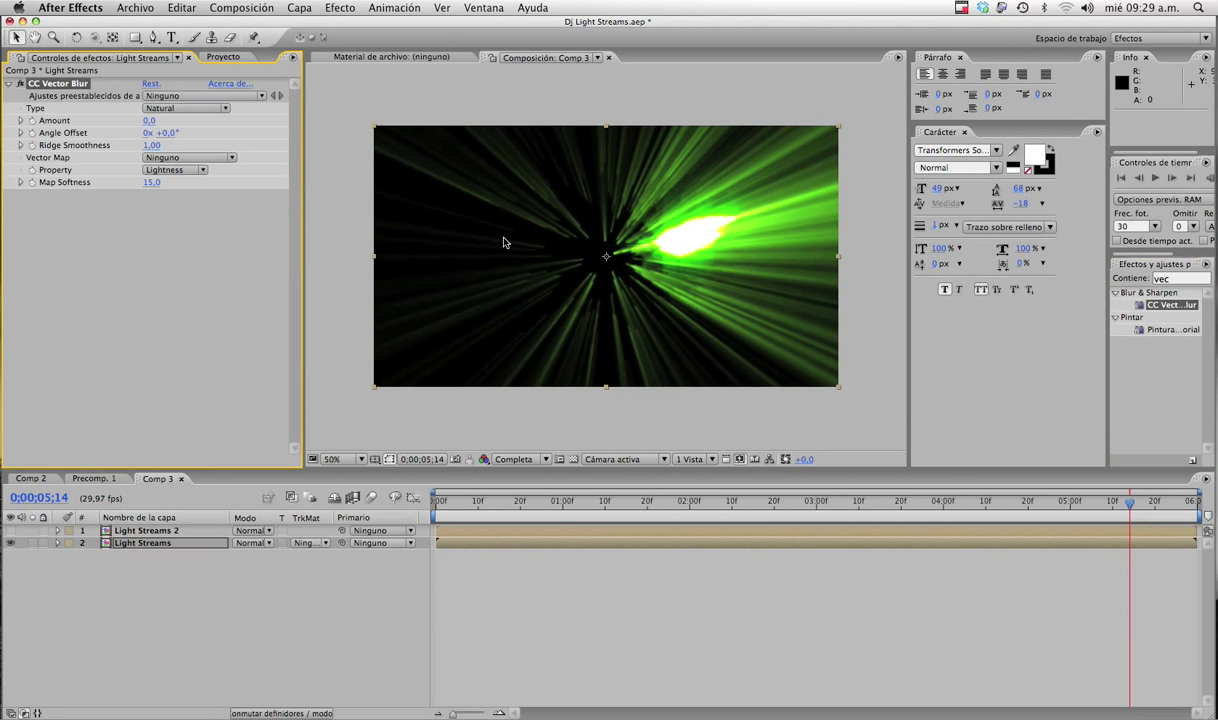
left_click(149, 120)
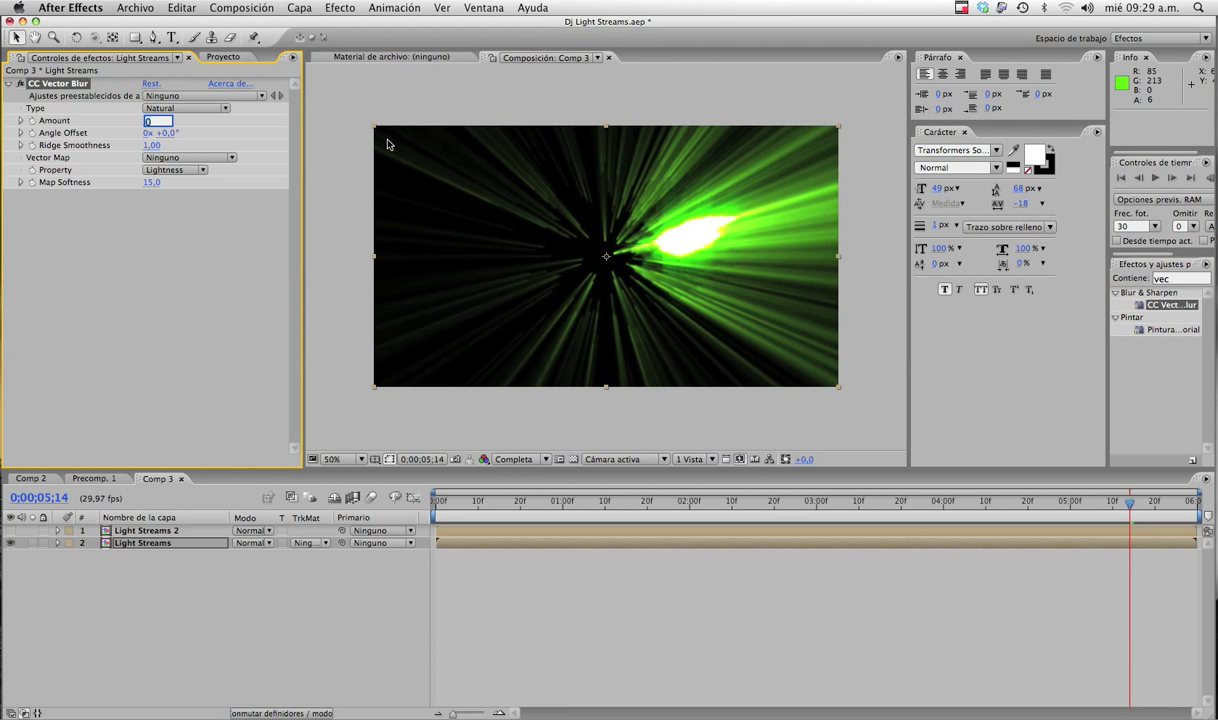
type("45")
key("Return")
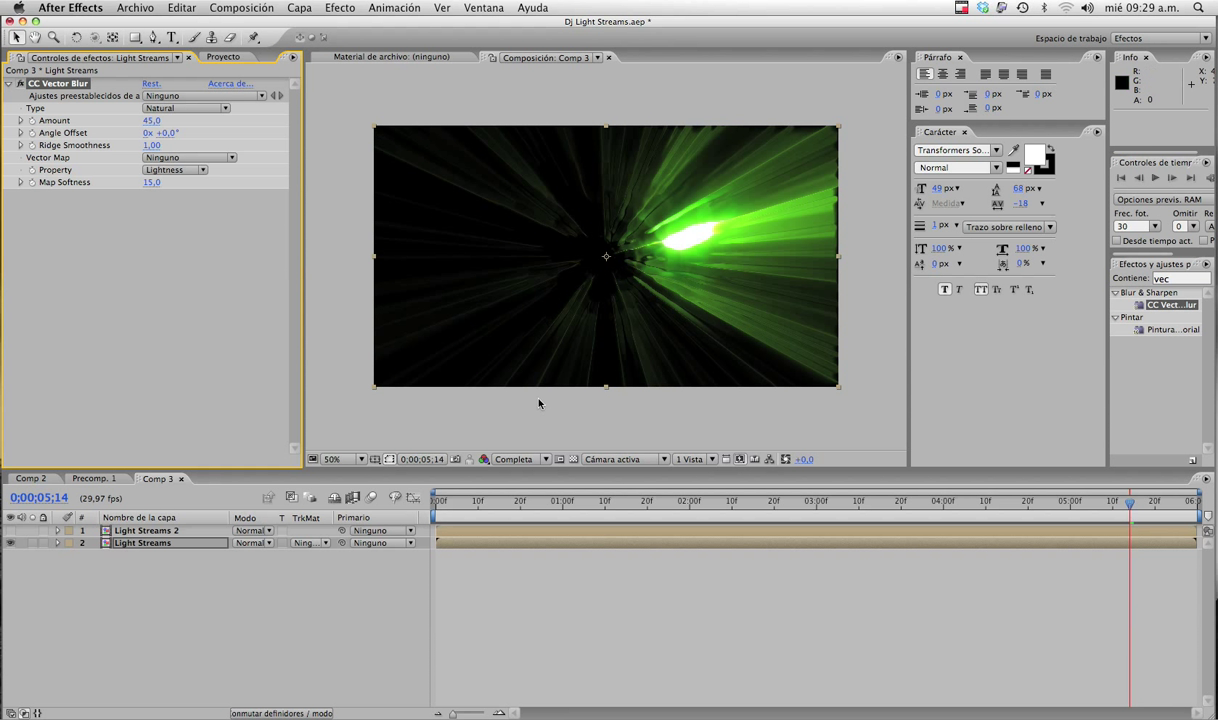
Animate the vector blur's Angle Offset with keyframes from 0 at the start to one full turn at 5:29
left_click_drag(447, 509, 436, 505)
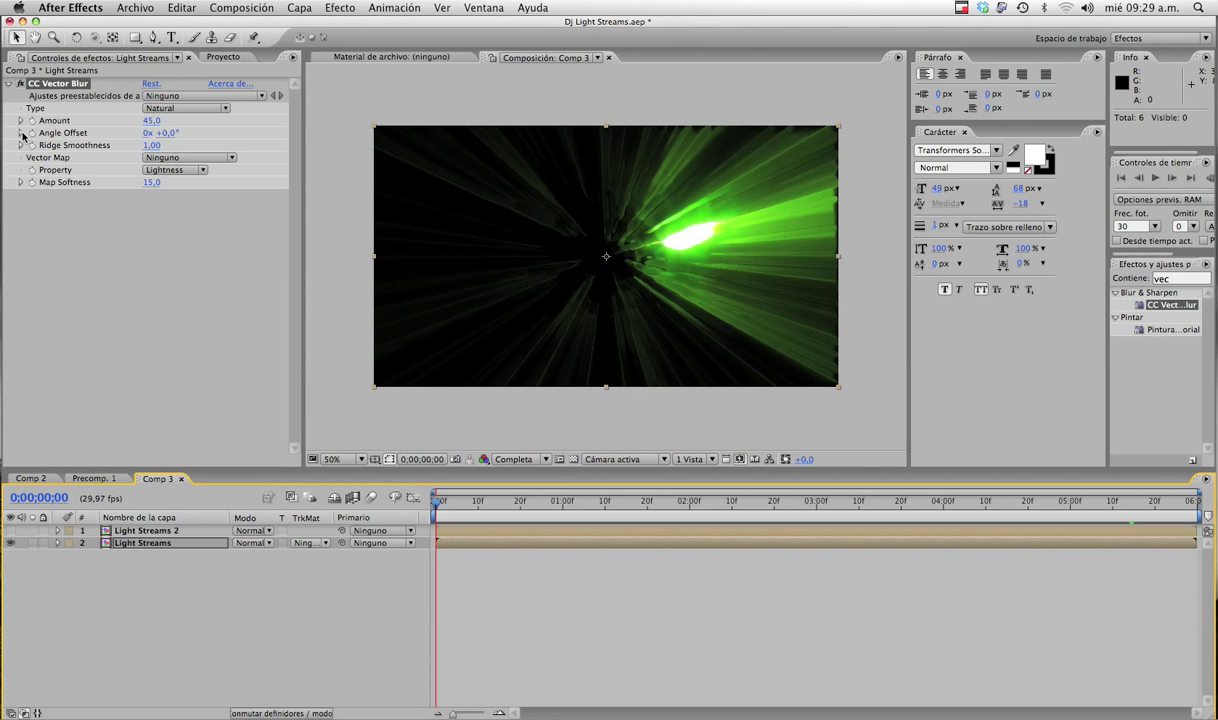
left_click(231, 158)
key("End")
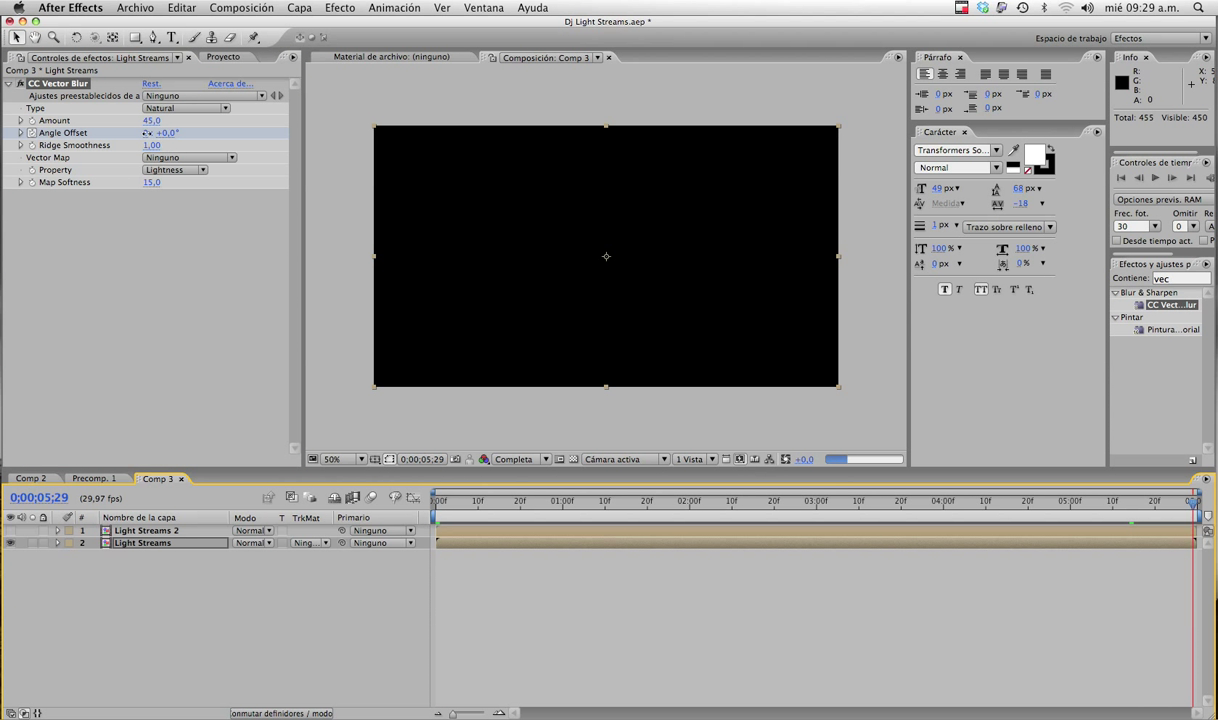
left_click(147, 134)
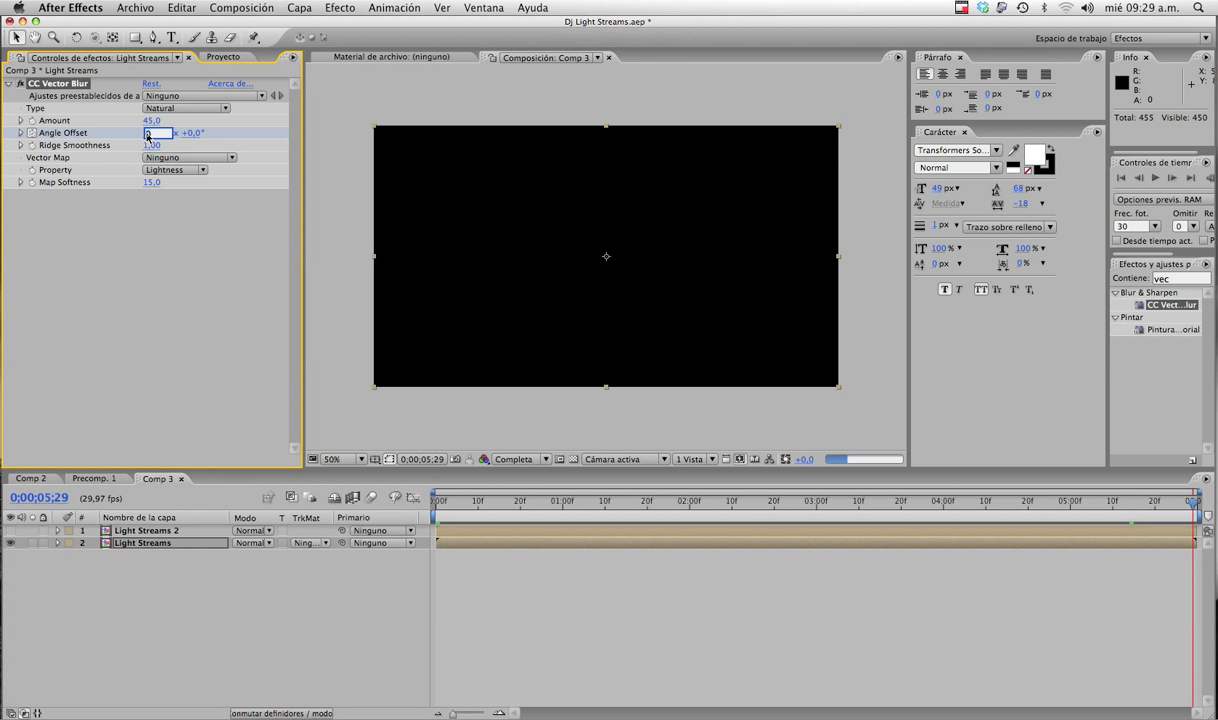
type("2")
key("Return")
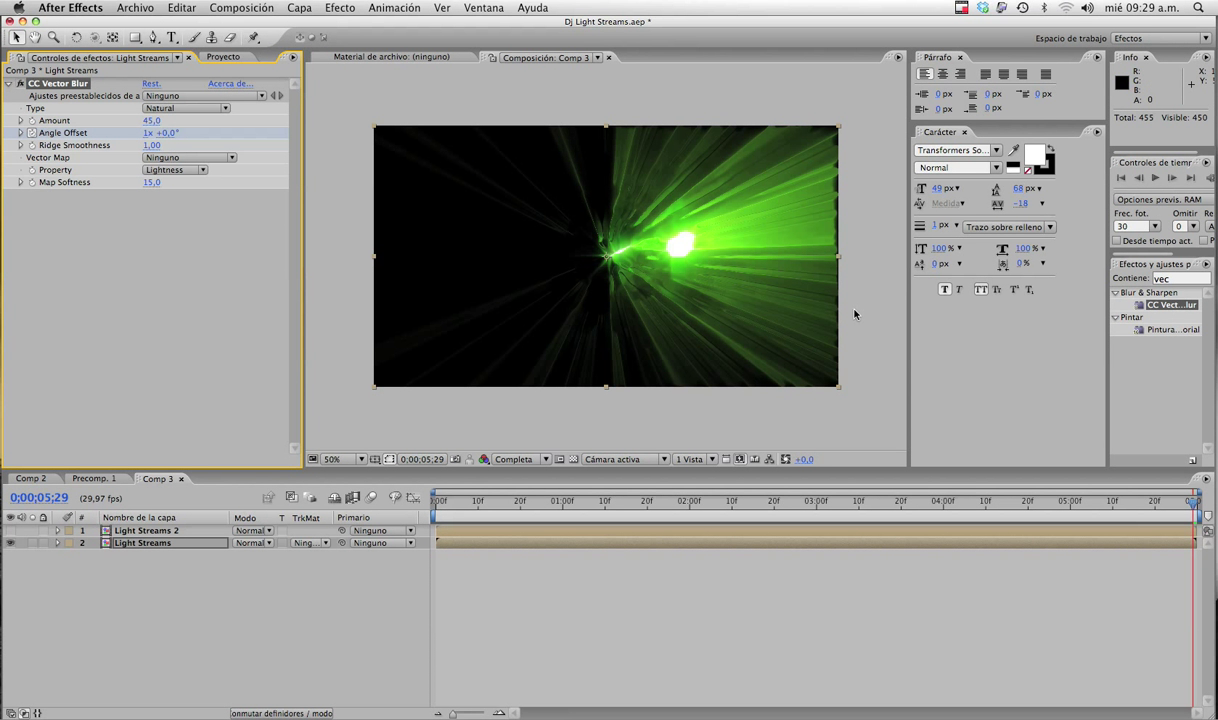
Try the lower Light Streams layer's opacity at 30% and settle on 50%
left_click(193, 543)
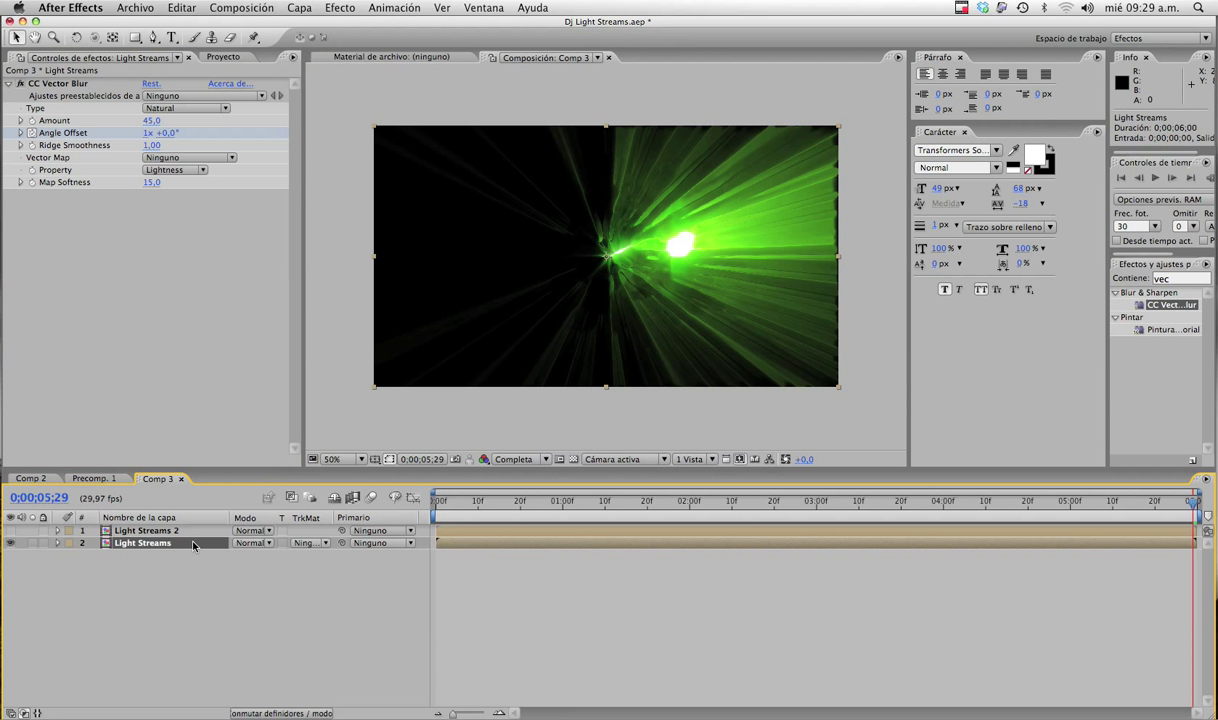
key("t")
left_click(245, 555)
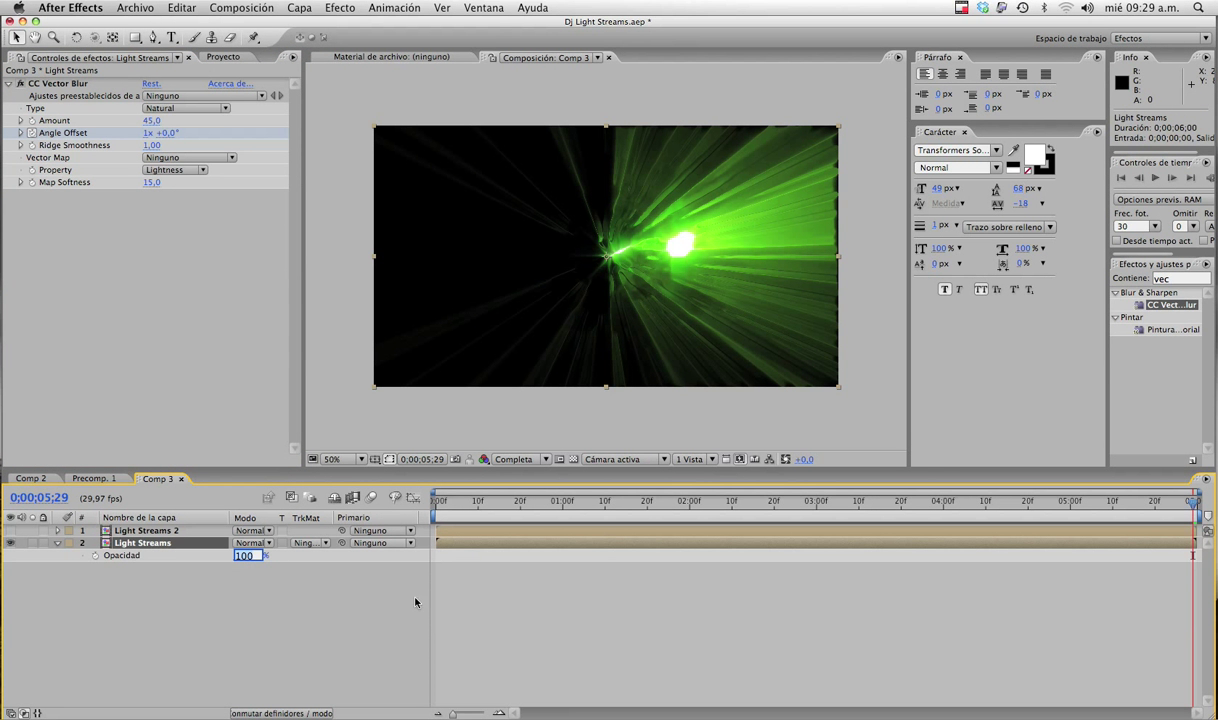
type("30")
key("Return")
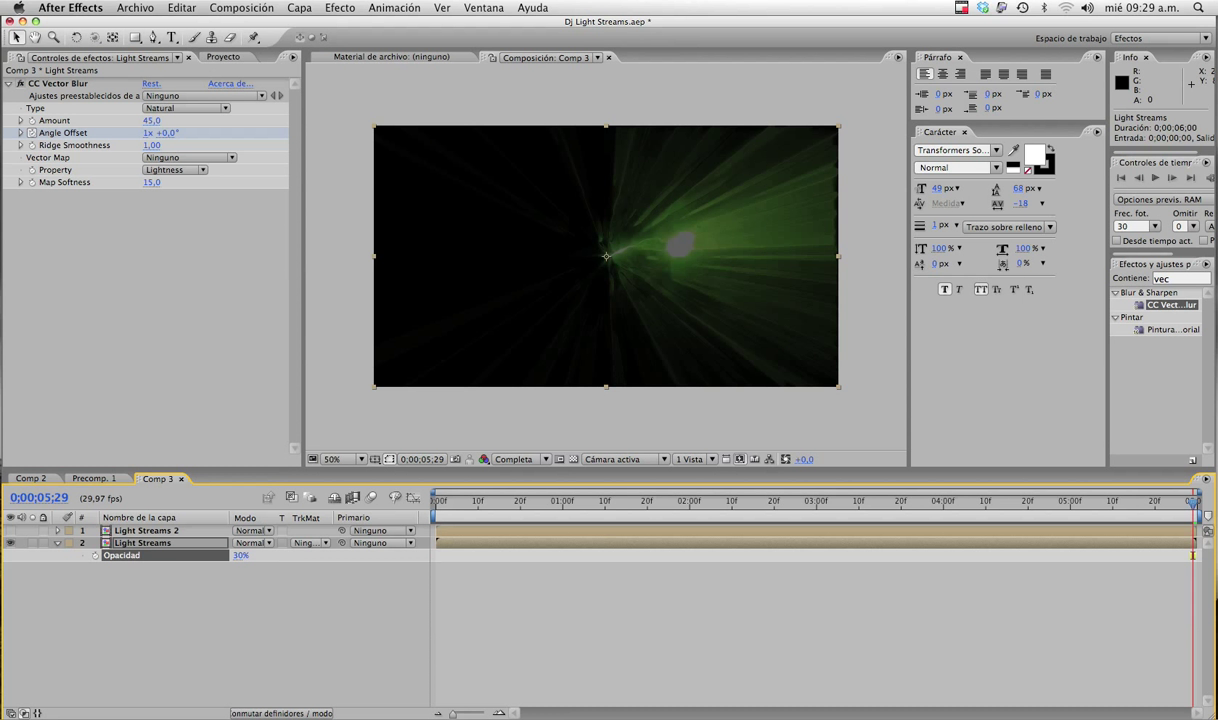
left_click(240, 556)
type("50")
key("Return")
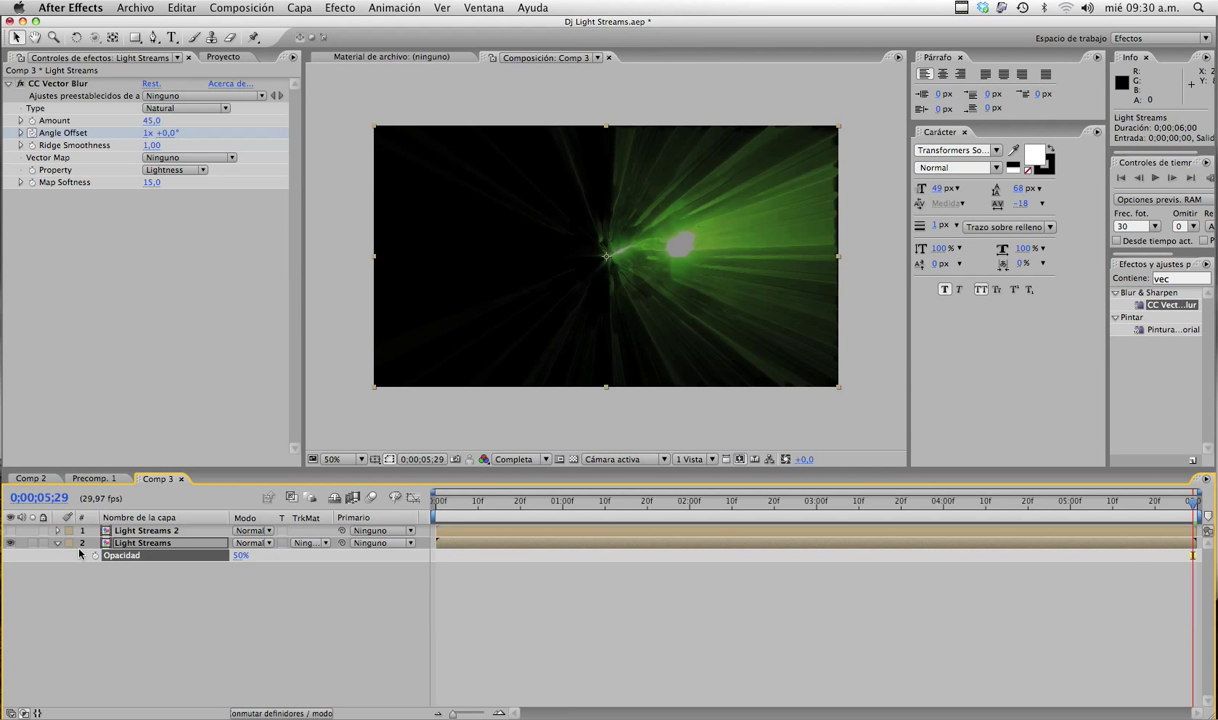
Show the Light Streams 2 layer again and change the lower layer's blending mode to the "Supe…" option
left_click(10, 530)
left_click_drag(210, 543, 160, 568)
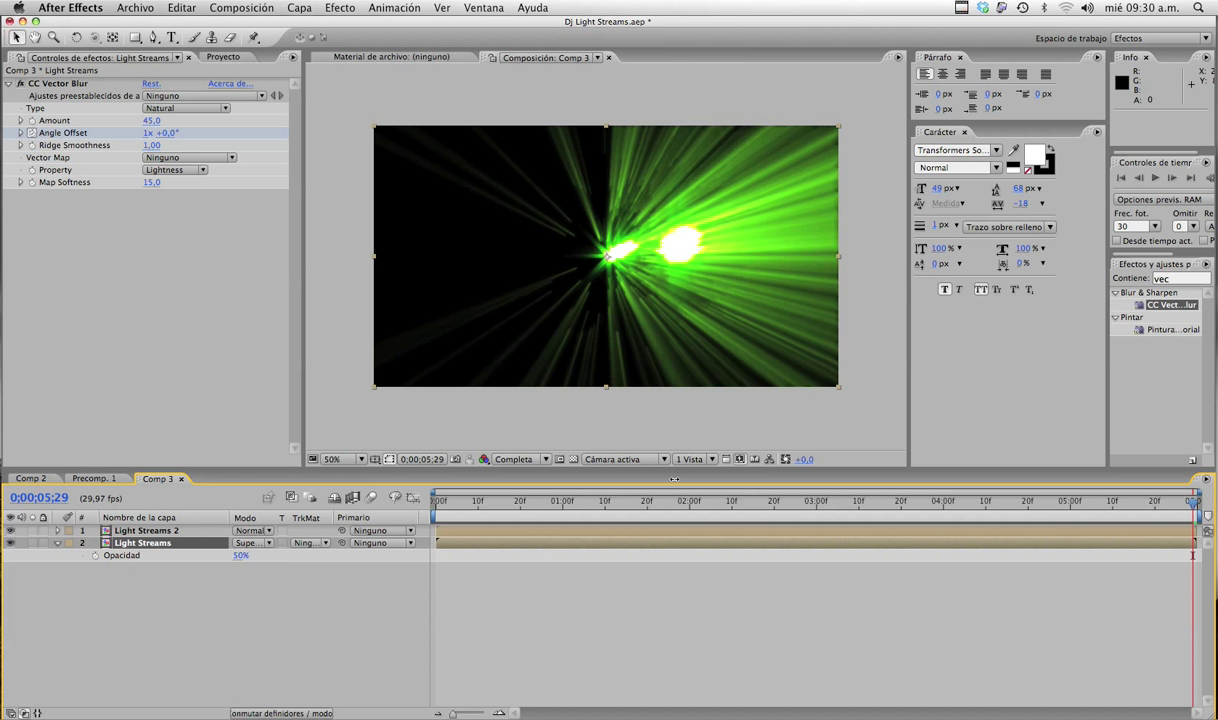
Run a RAM preview from the start at Mitad resolution, and scrub to 3:23
left_click(436, 504)
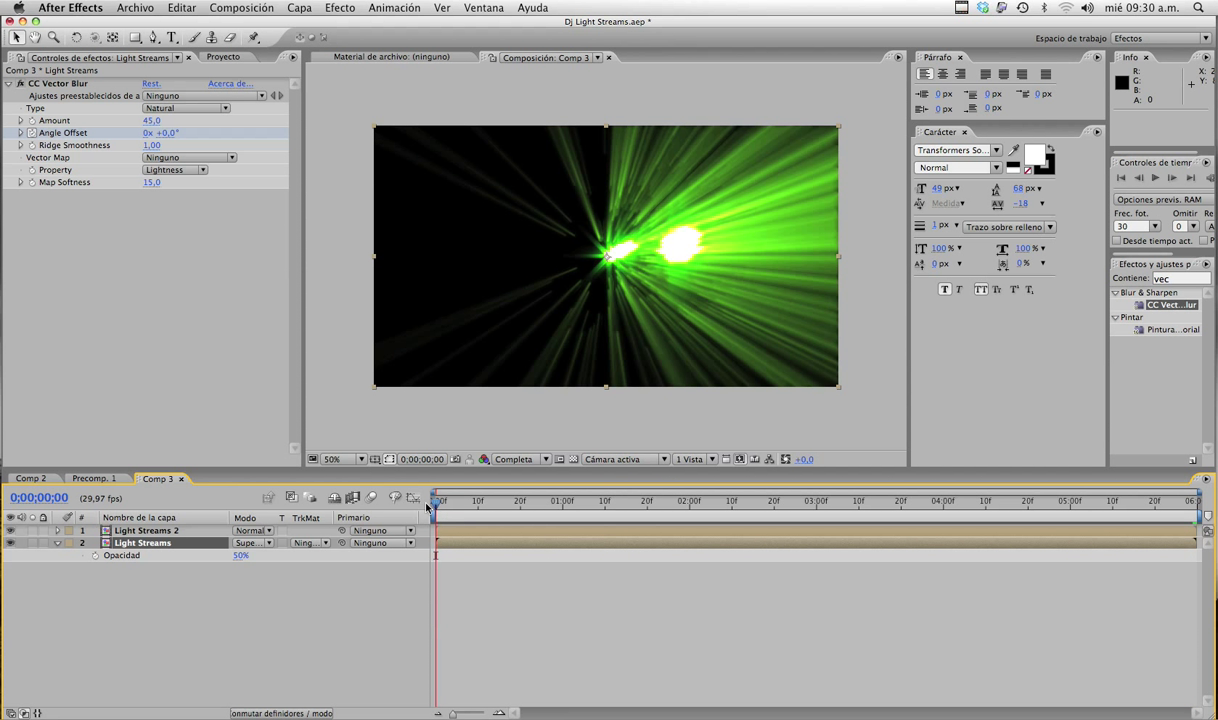
left_click(518, 459)
left_click(522, 484)
key("KP_0")
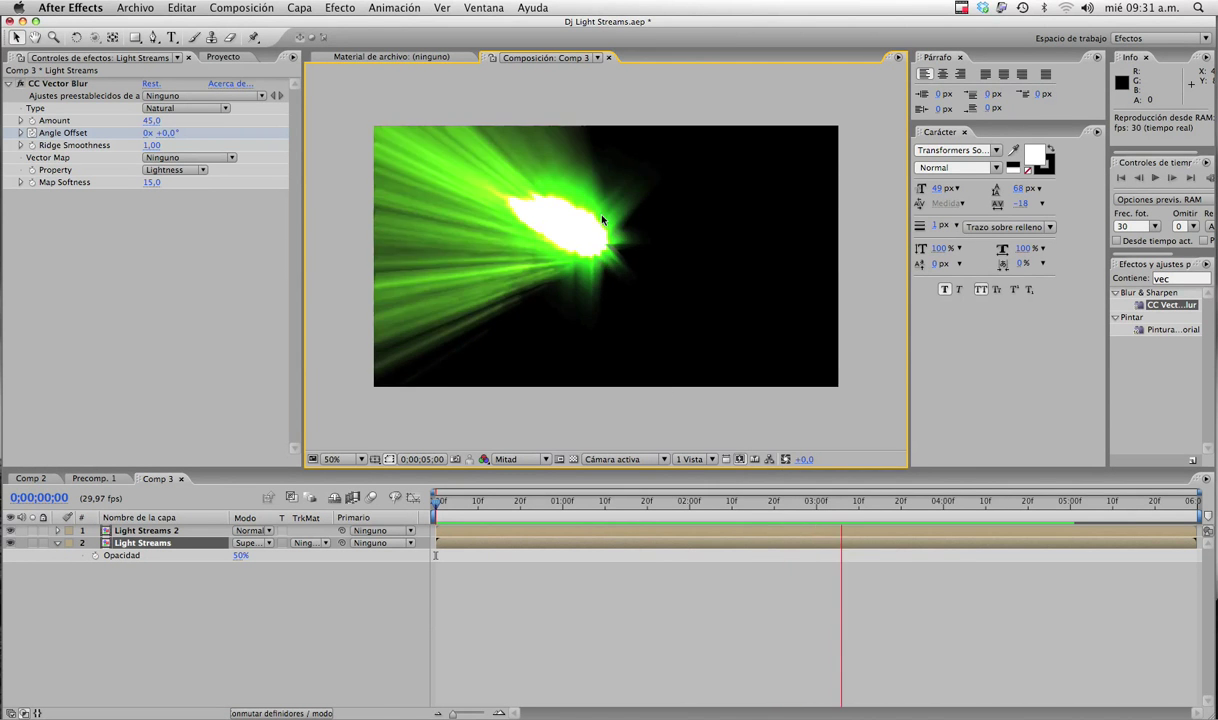
left_click(855, 503)
left_click_drag(855, 503, 913, 503)
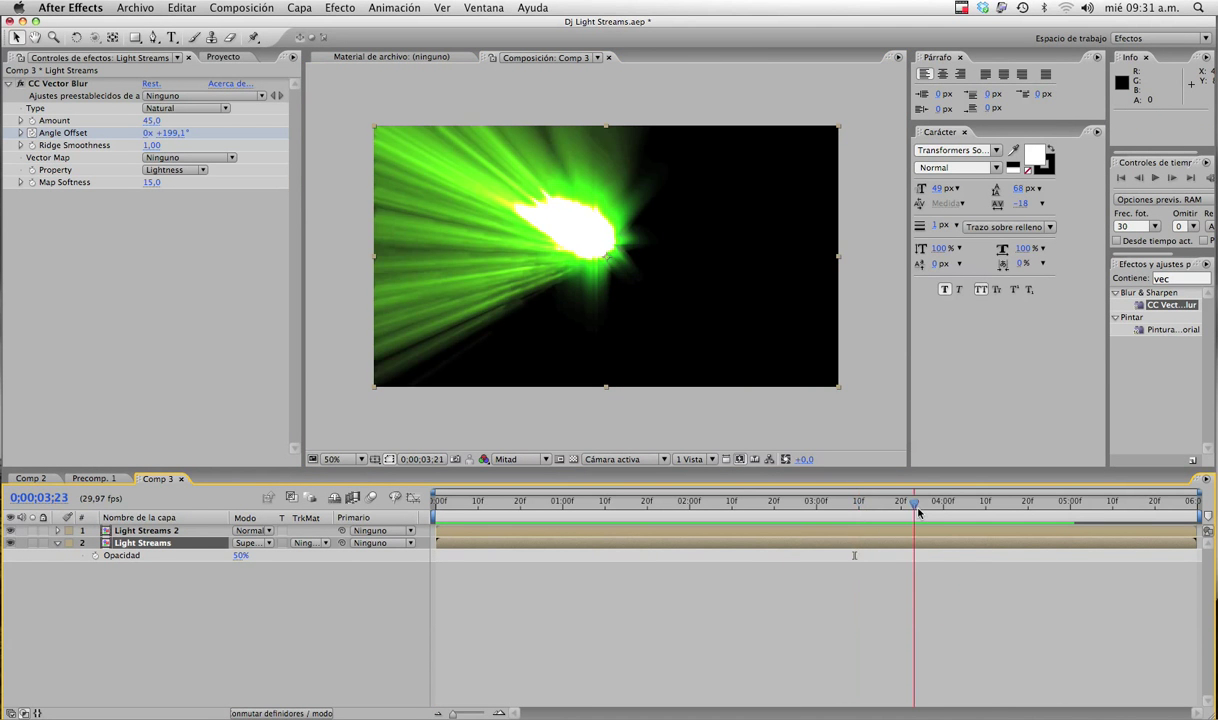
Open the lower Light Streams precomposition, disable the Particular layer's Resplandor effect, and return to Comp 3
double_click(158, 543)
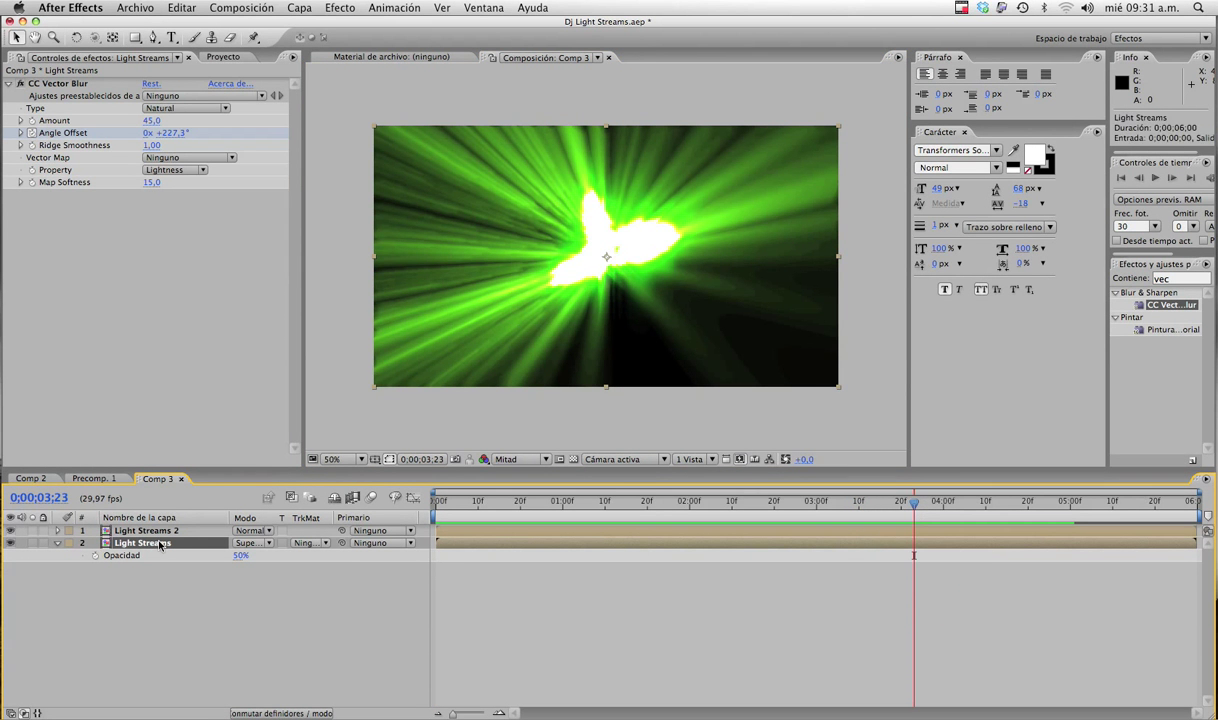
left_click(158, 543)
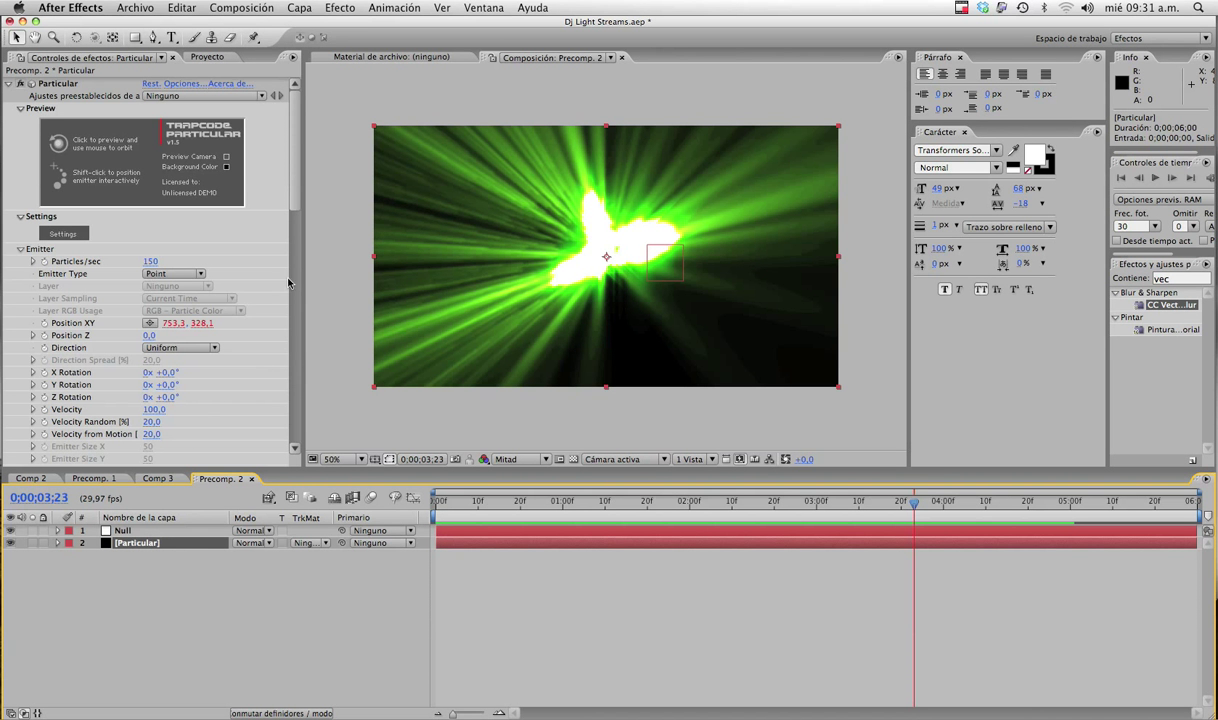
left_click_drag(287, 166, 293, 399)
scroll(268, 379, "down", 1)
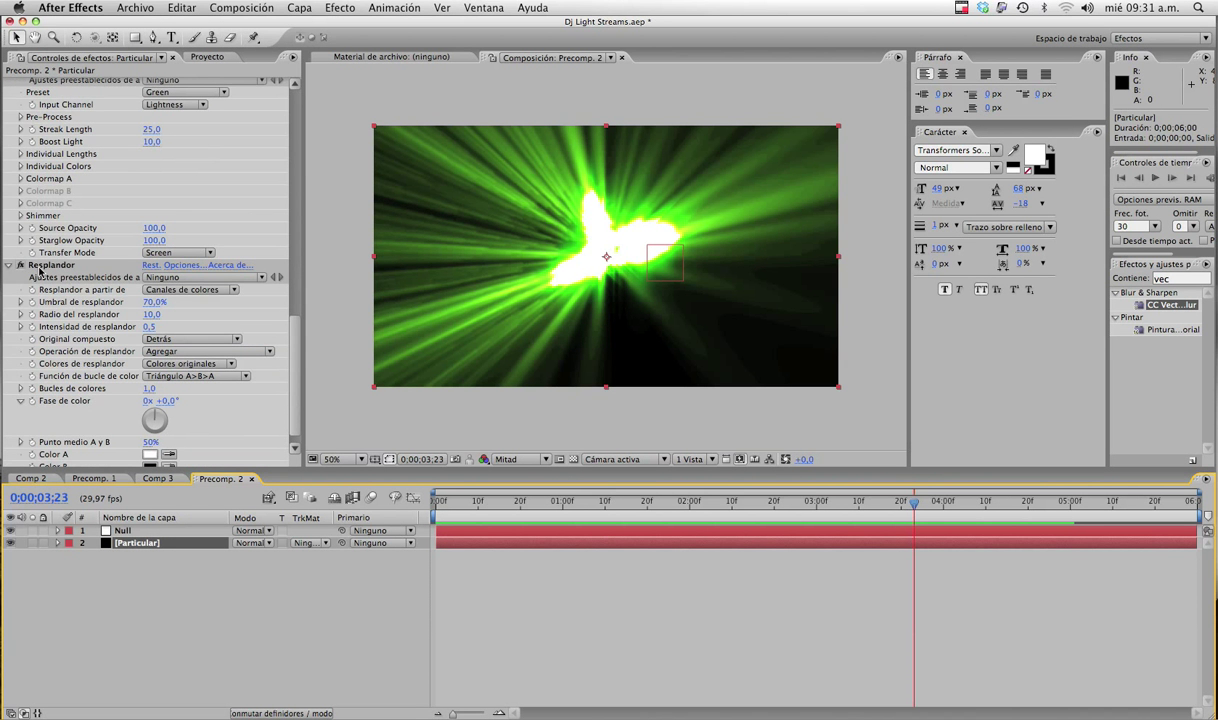
left_click(157, 478)
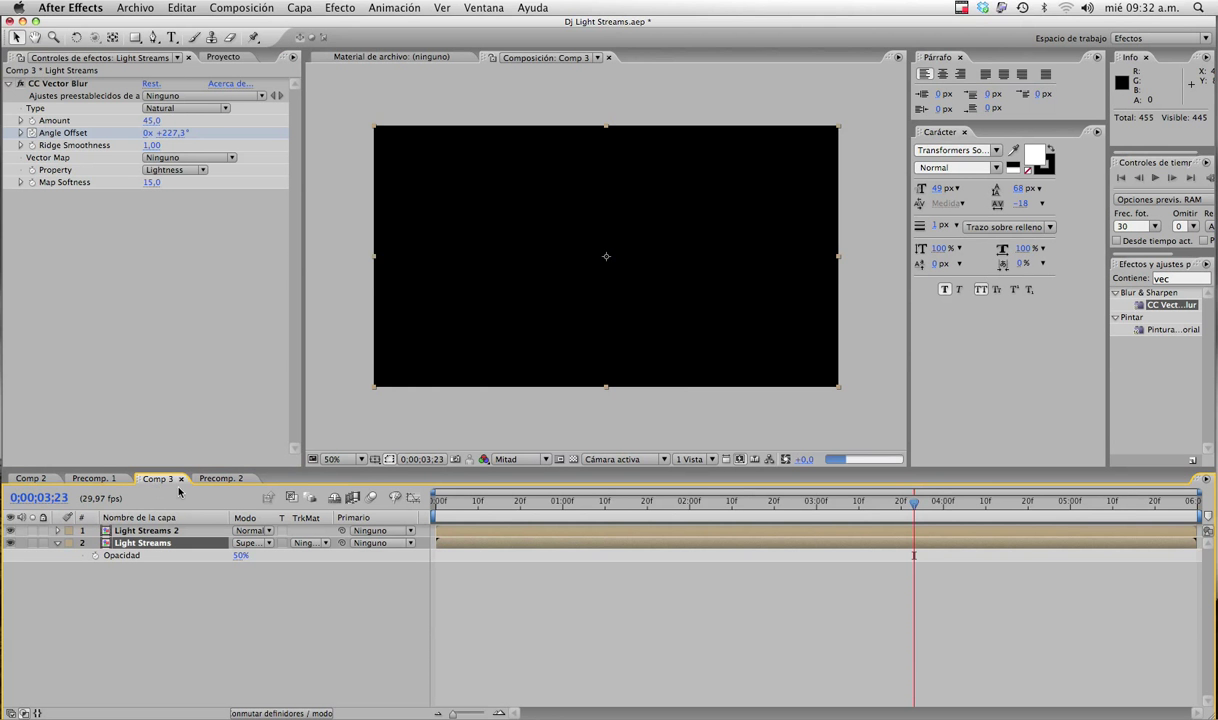
Reopen the Light Streams precomposition and set Starglow's Boost Light to 6 on the Particular layer
left_click(142, 543)
double_click(142, 543)
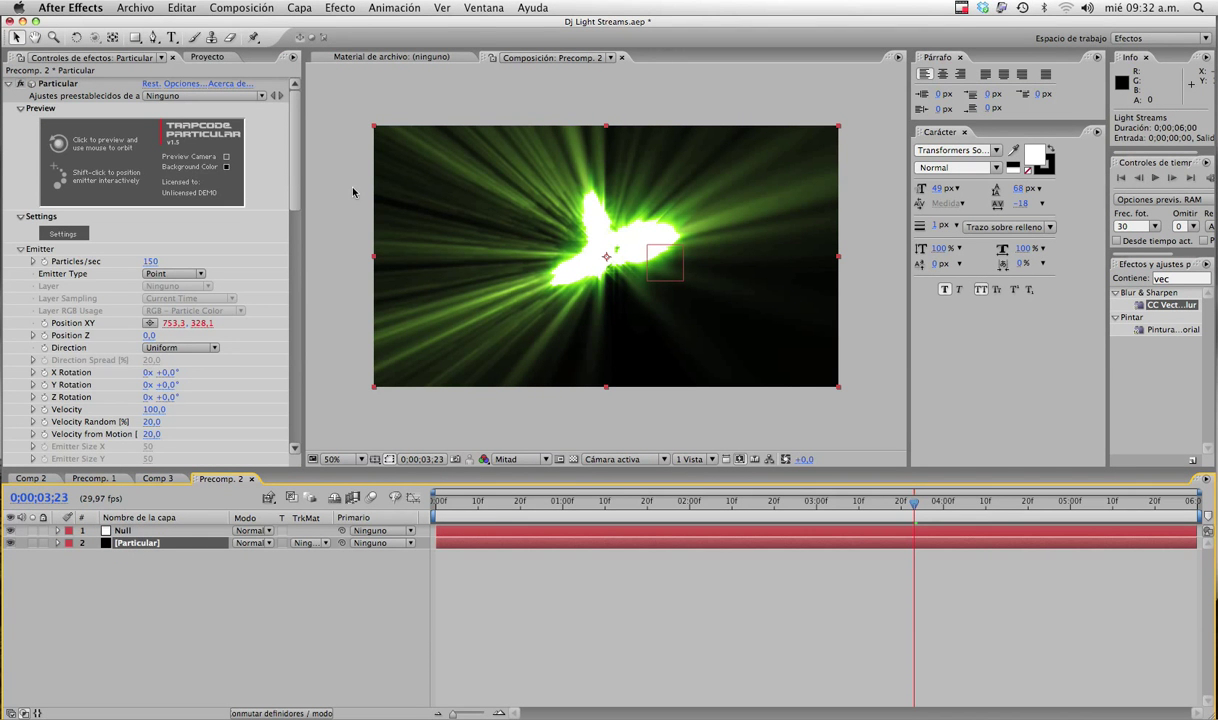
scroll(290, 178, "down", 20)
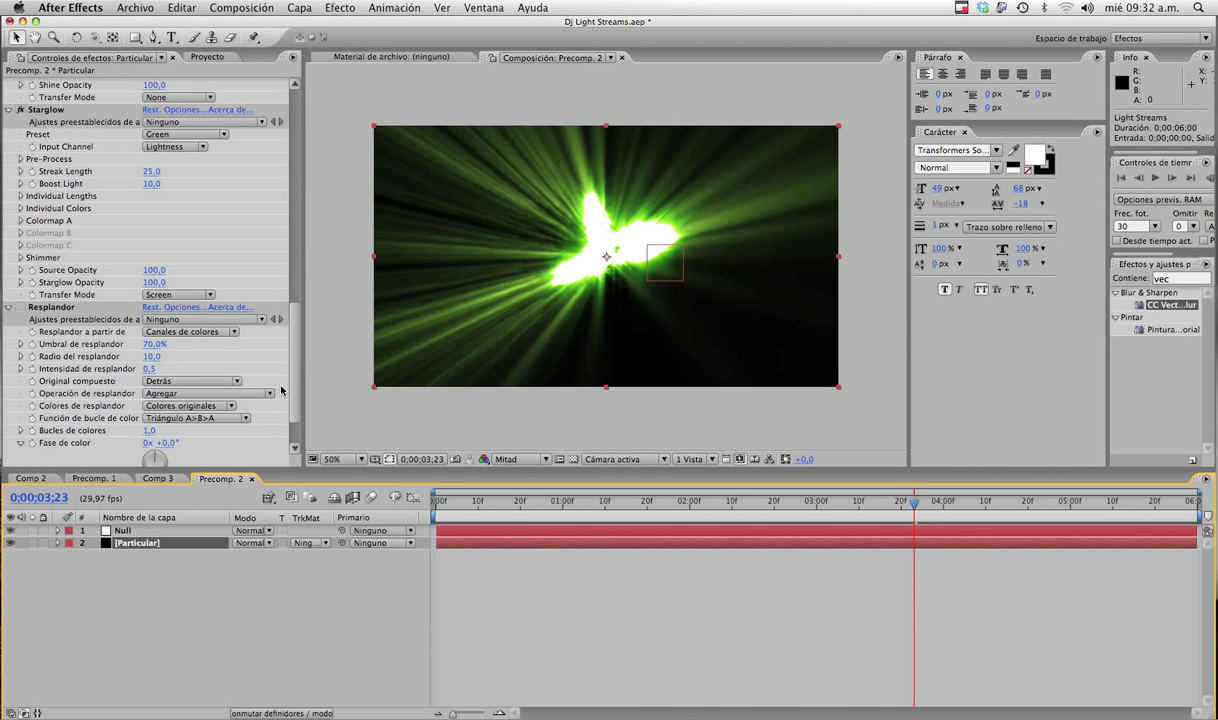
left_click(150, 184)
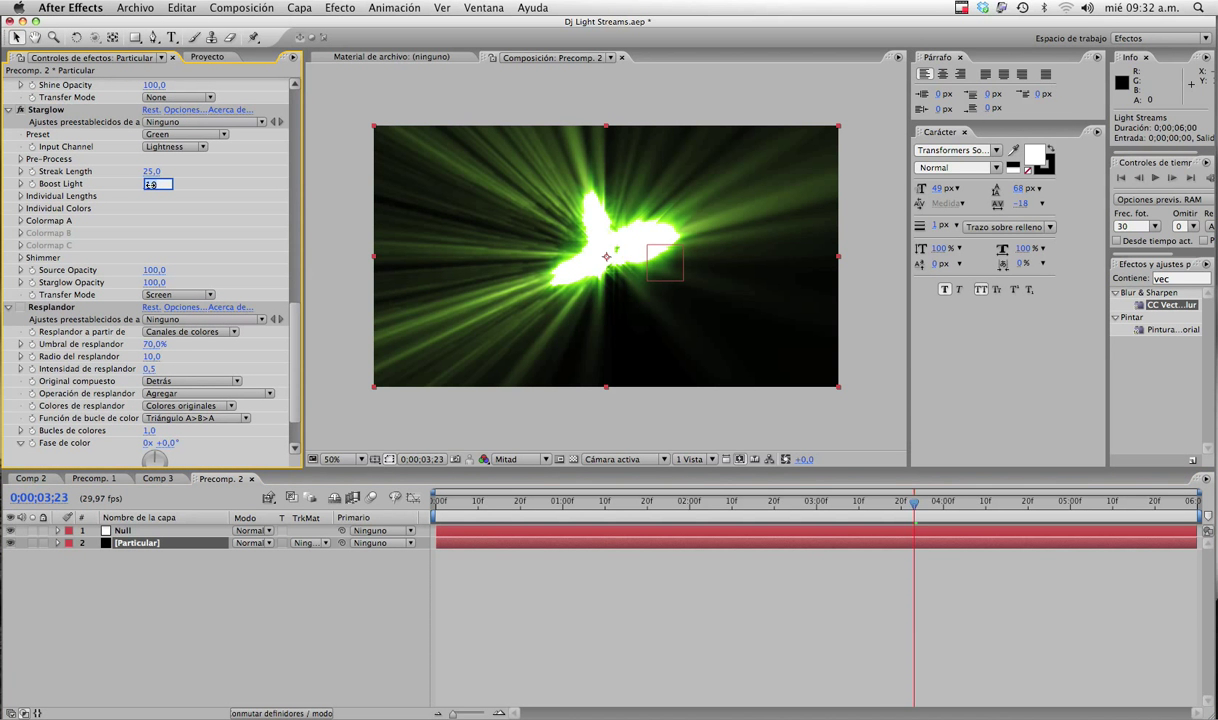
type("6")
key("Return")
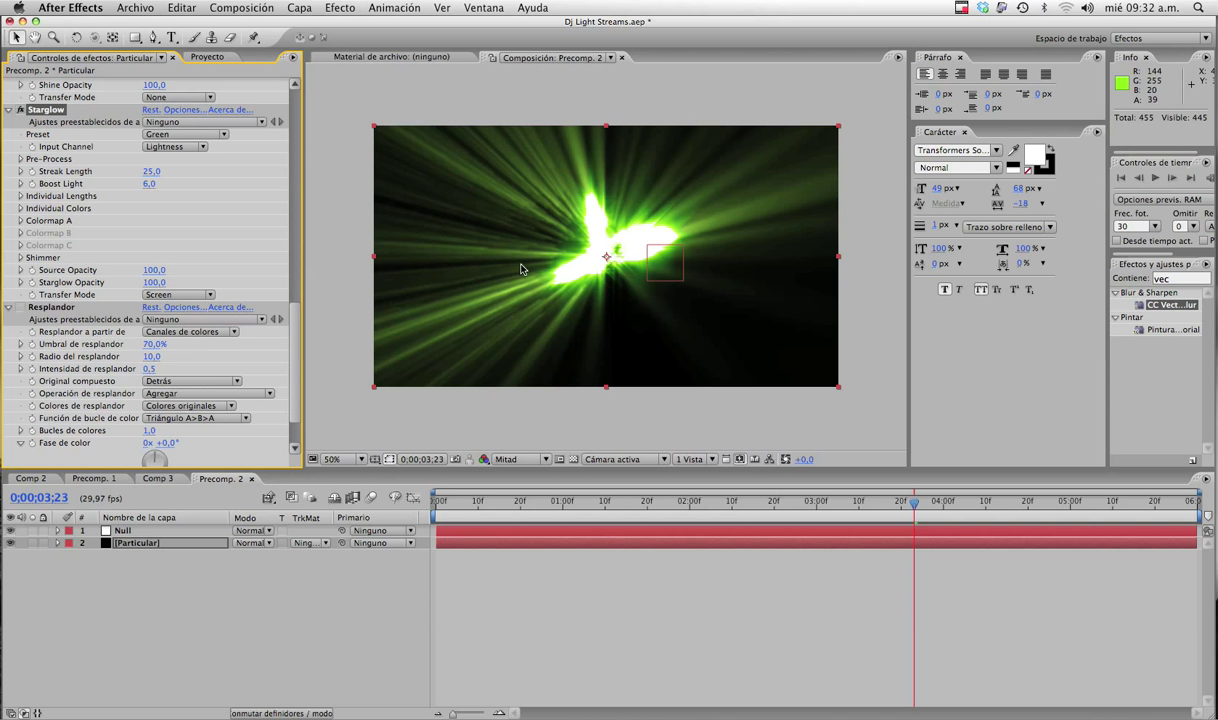
Set Shine's Boost Light to 15 on the Particular layer
left_click_drag(296, 322, 282, 228)
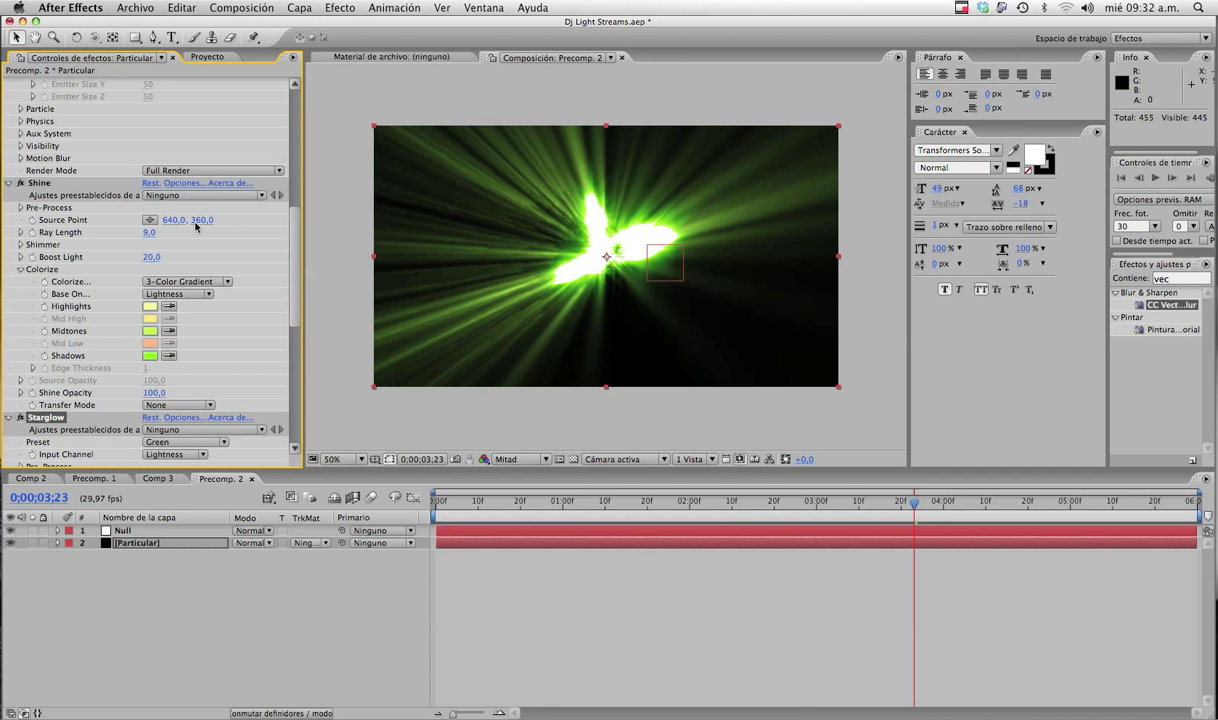
left_click(150, 257)
type("15")
key("Return")
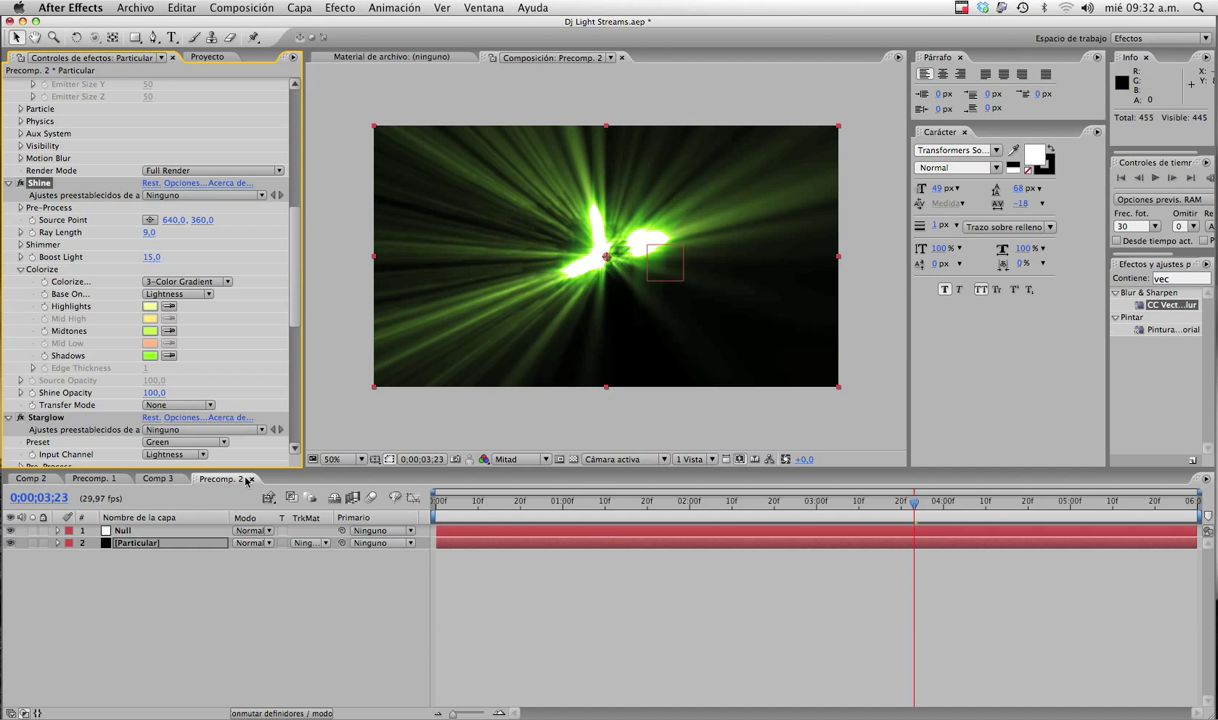
Return to Comp 3, move the Light Streams layer above Light Streams 2, and set its blending mode to Normal
left_click(251, 479)
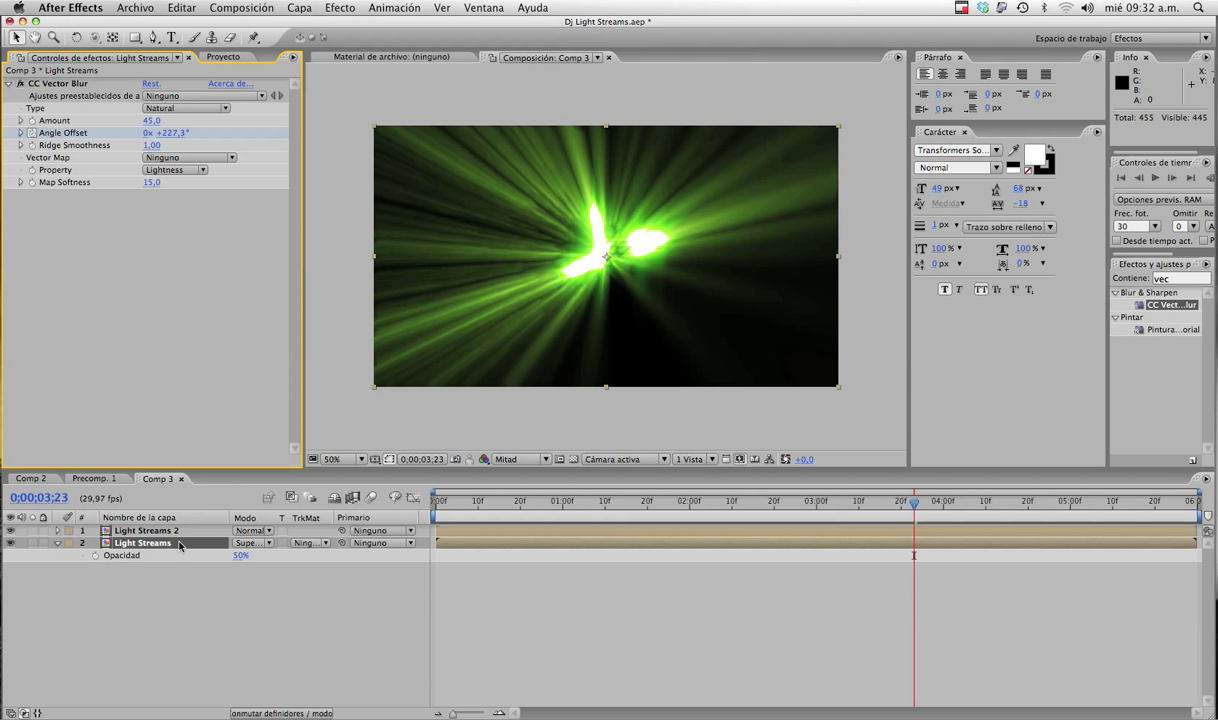
left_click_drag(180, 544, 178, 531)
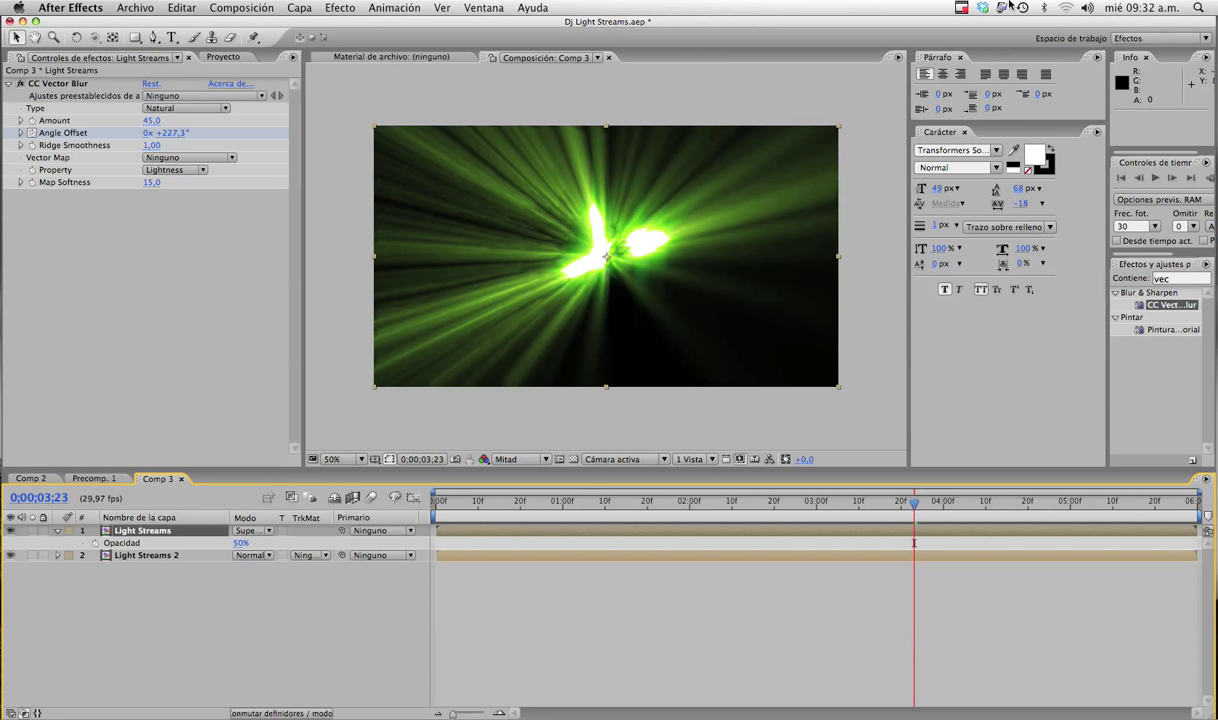
left_click(245, 531)
left_click(300, 320)
key("t")
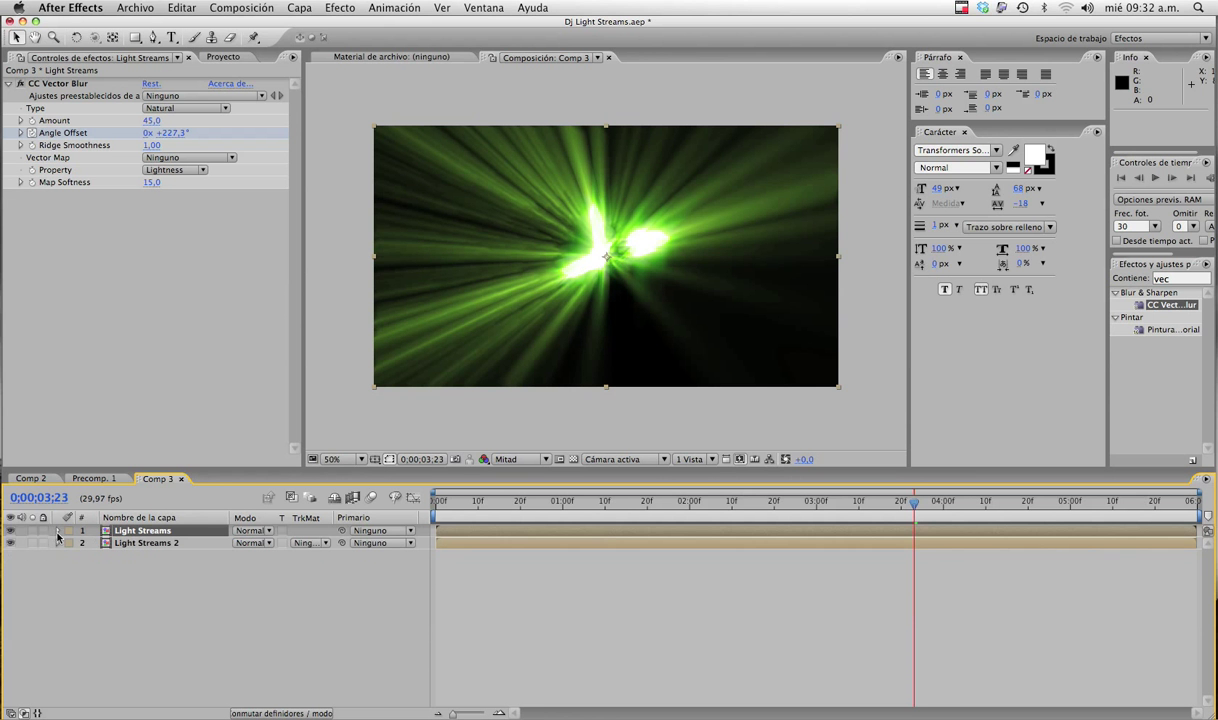
Apply the Curvas effect to the Light Streams layer and bend its Alfa channel curve strongly downward in the lower midtones
left_click(340, 8)
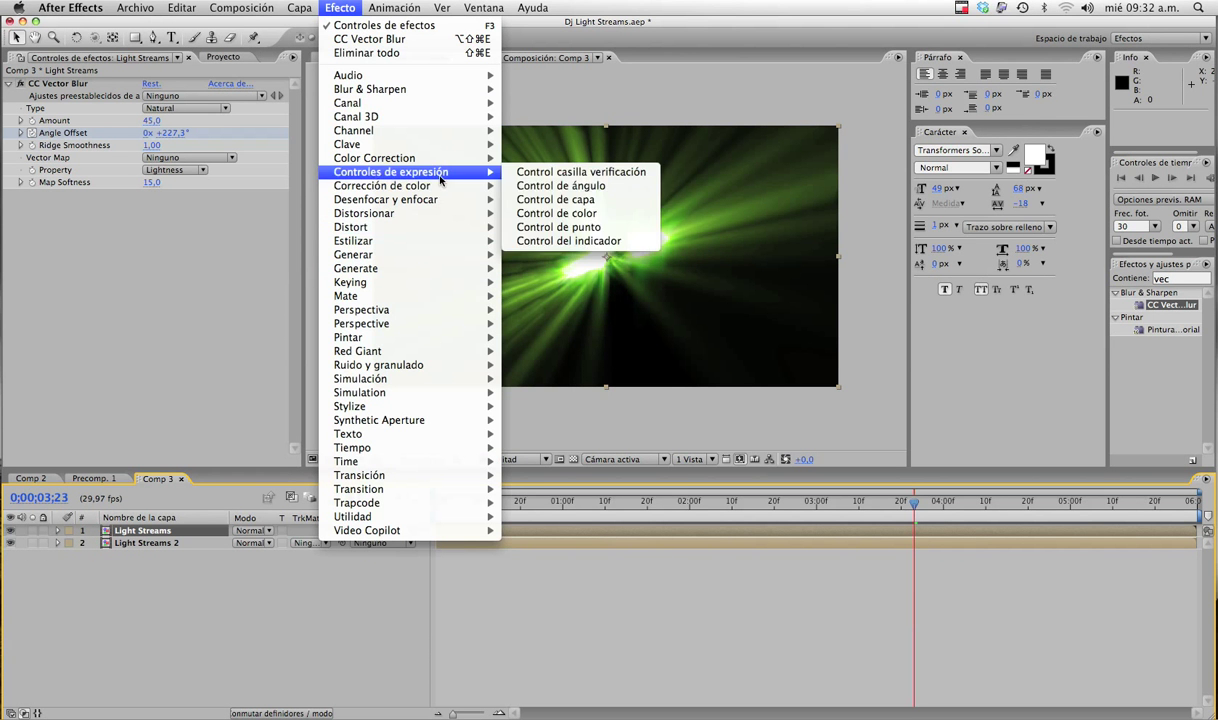
mouse_move(425, 186)
left_click(533, 296)
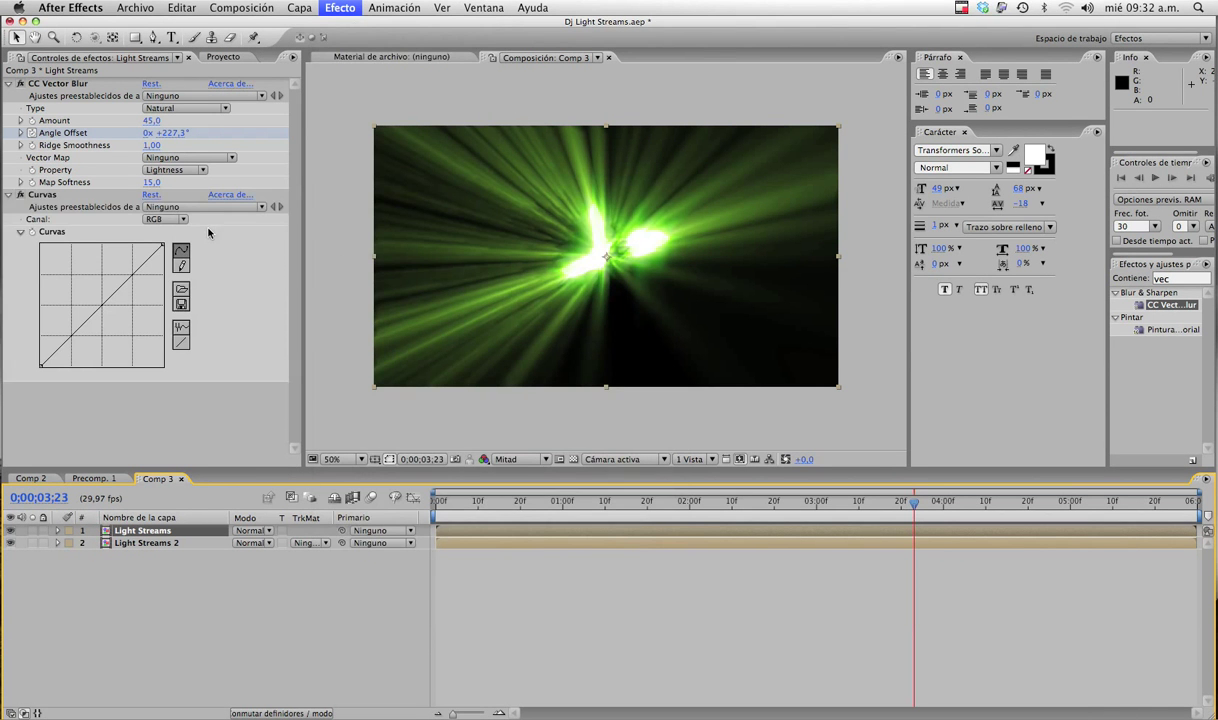
left_click(160, 219)
left_click(168, 263)
left_click_drag(88, 318, 110, 357)
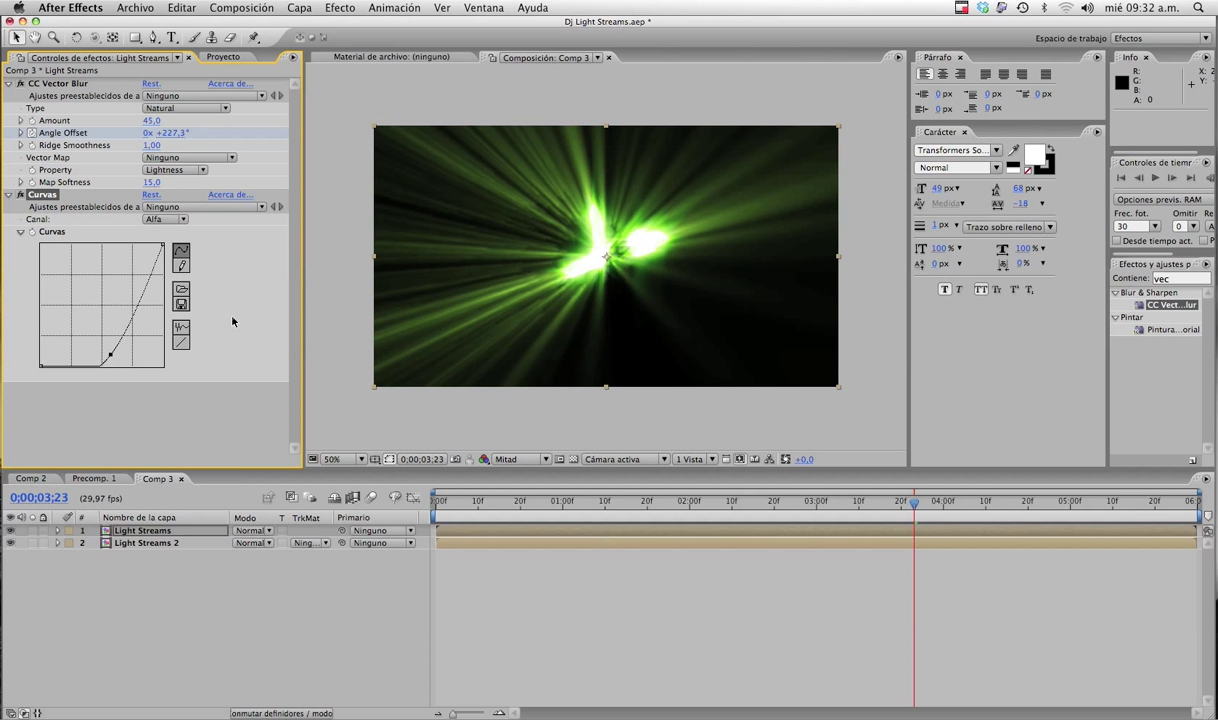
Scrub through Comp 3 to check the light streams at different times, ending at 2:27
left_click(532, 501)
left_click_drag(532, 501, 968, 502)
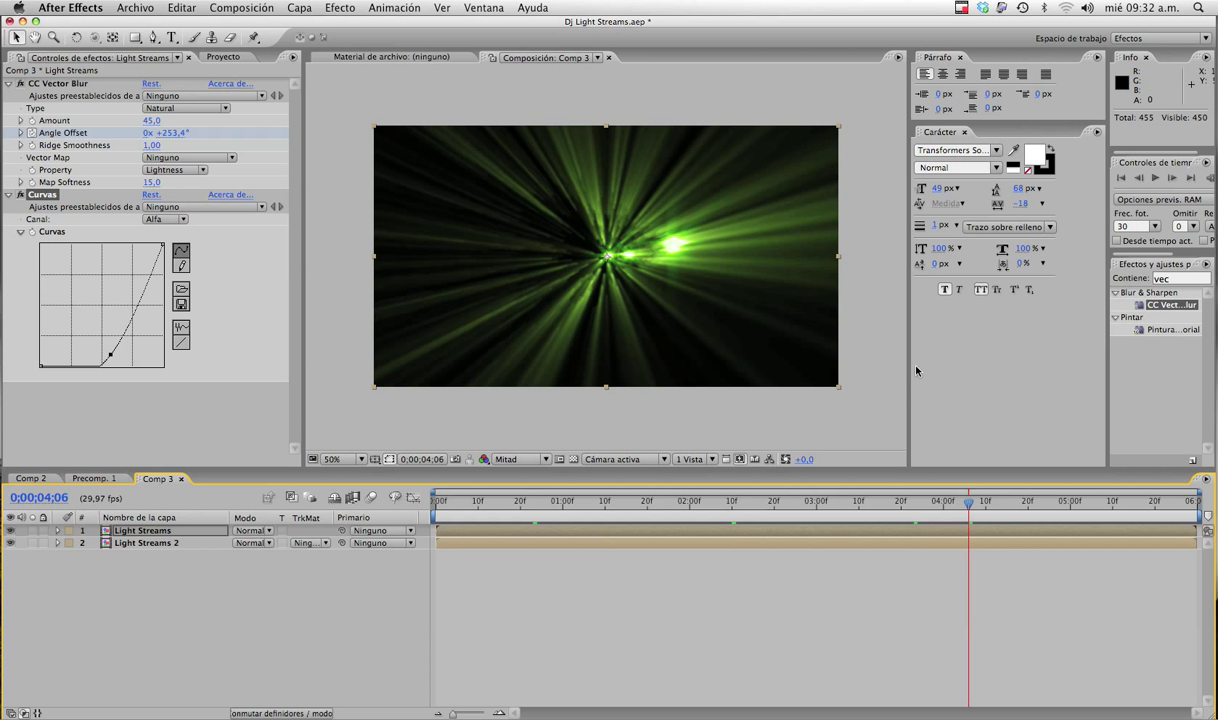
mouse_move(967, 503)
left_mouse_down()
mouse_move(1039, 511)
mouse_move(803, 502)
left_mouse_up()
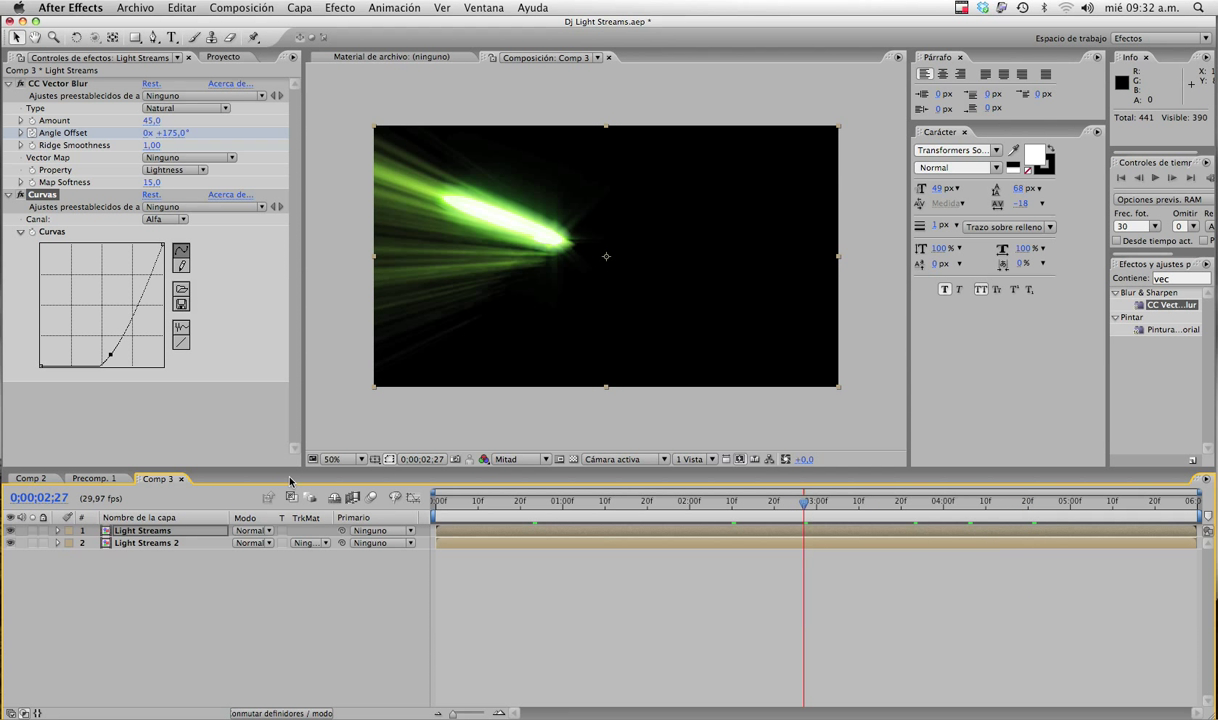